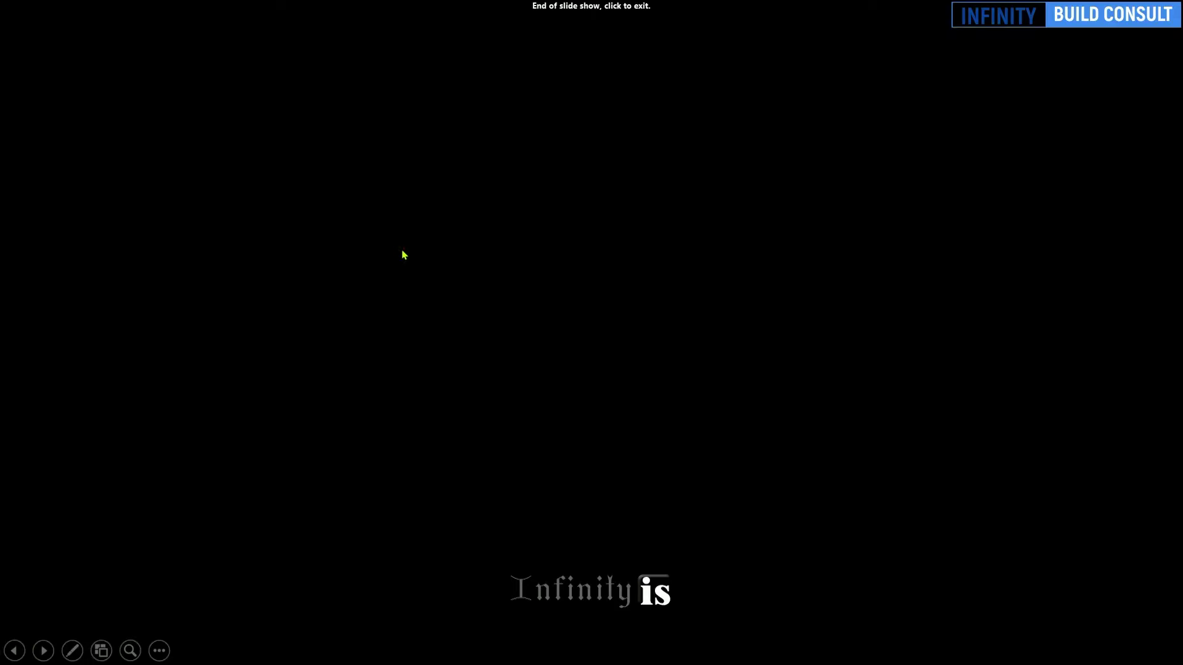
Step: Exit the PowerPoint lesson slide show and bring up the Revit 2018 Recent Files screen
left_click(423, 250)
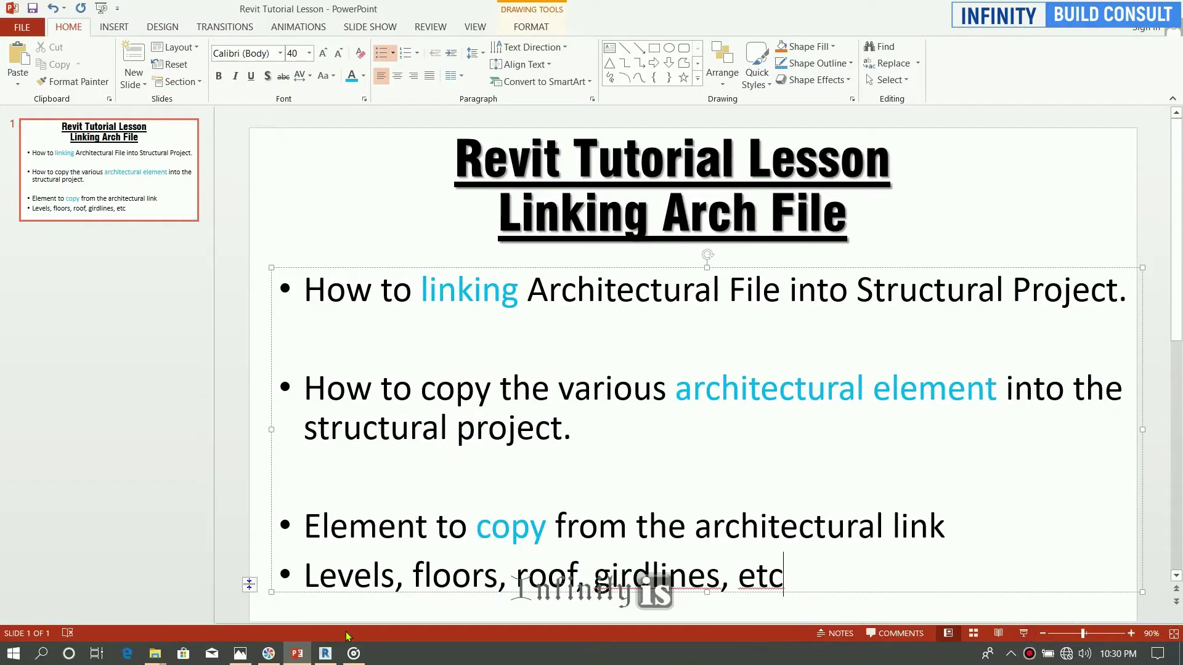
left_click(326, 653)
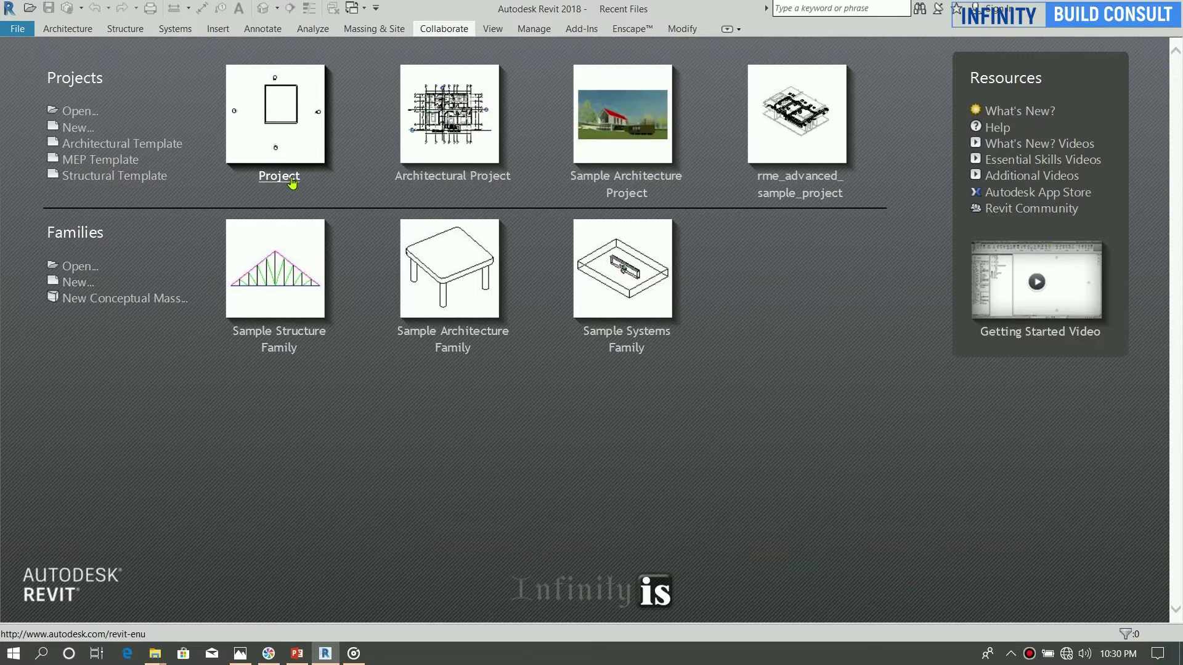
Step: Open the recent structural Project from the Revit start page
left_click(294, 114)
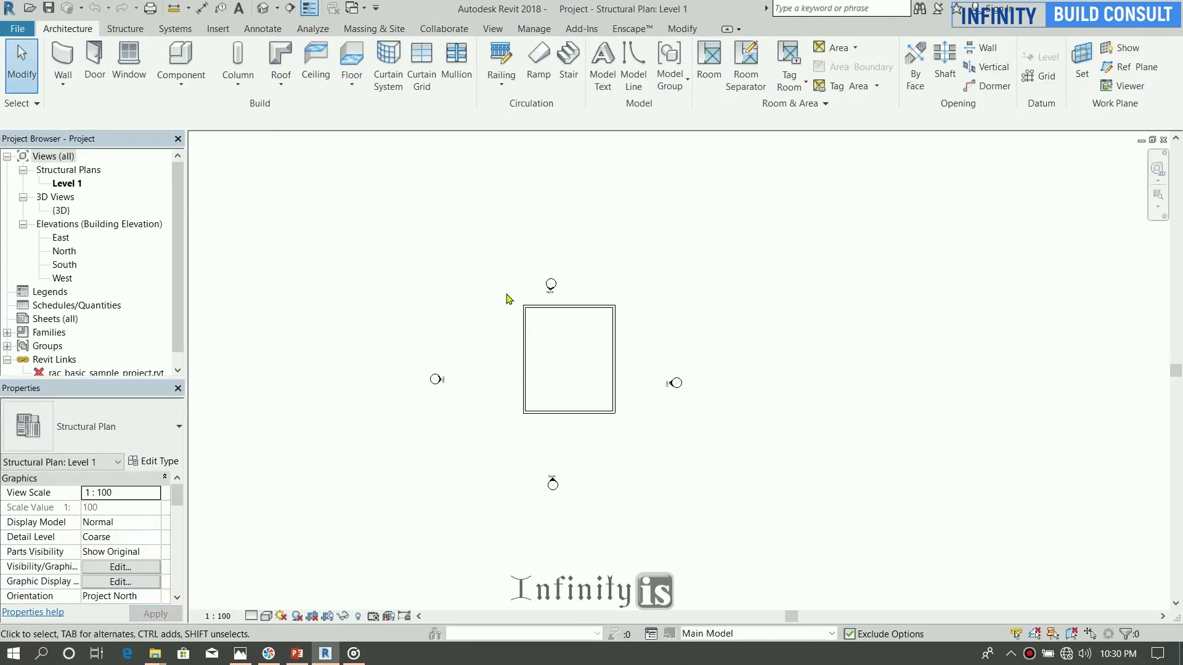
scroll(509, 299, "up", 4)
scroll(441, 230, "down", 2)
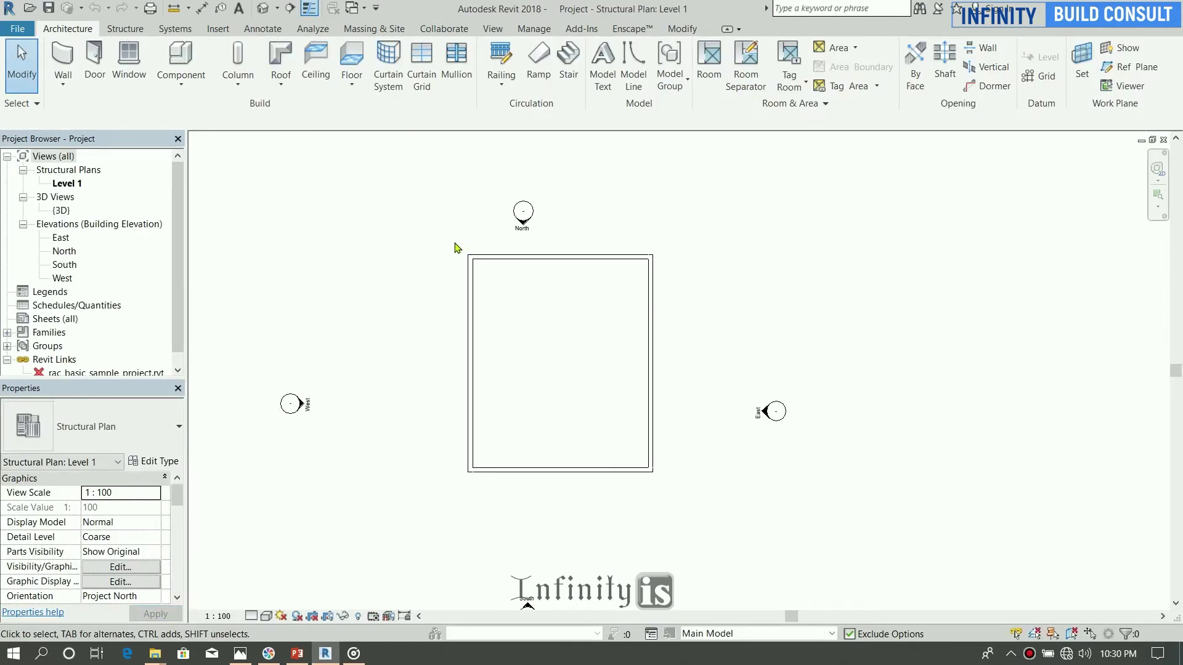
Step: Window-select the rectangle of walls on Level 1 and delete them
mouse_move(454, 245)
left_mouse_down()
mouse_move(697, 508)
mouse_move(701, 496)
left_mouse_up()
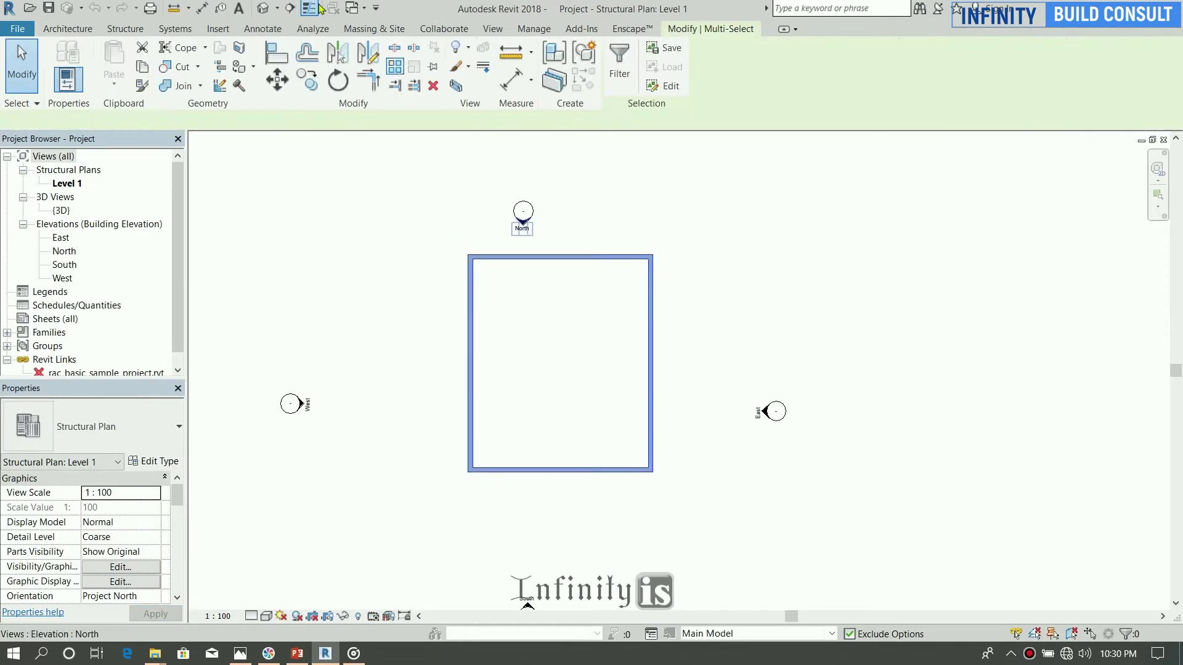
left_click(434, 86)
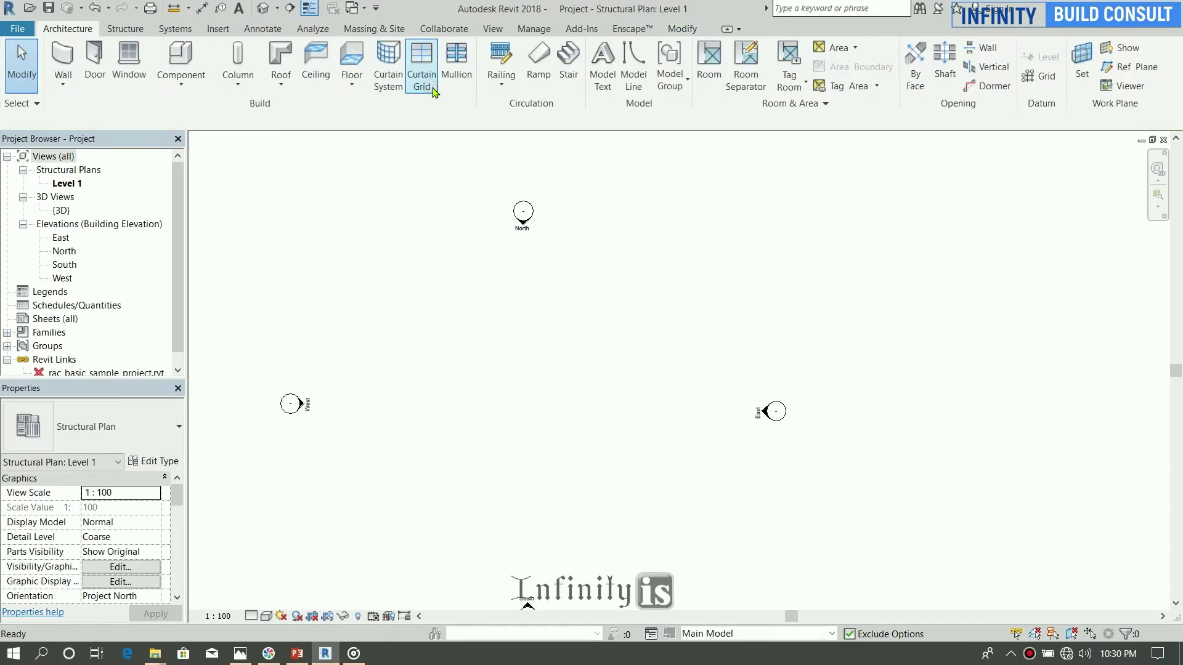
middle_click_drag(466, 266, 468, 261)
scroll(472, 266, "down", 5)
scroll(601, 194, "up", 2)
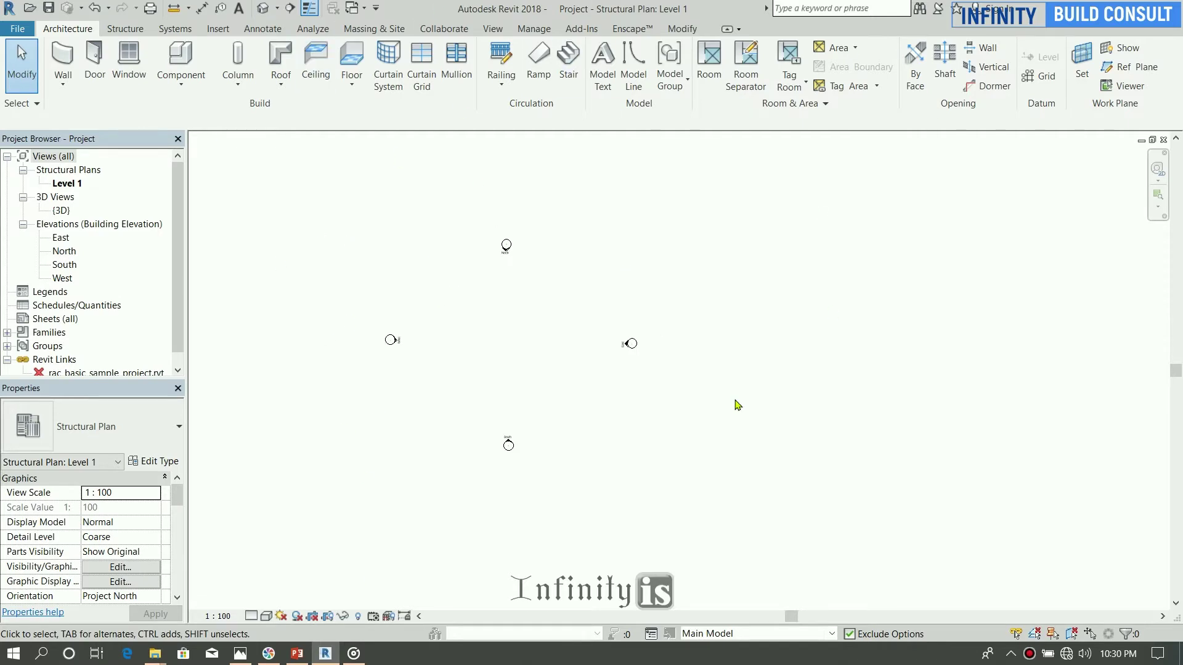
scroll(451, 315, "up", 2)
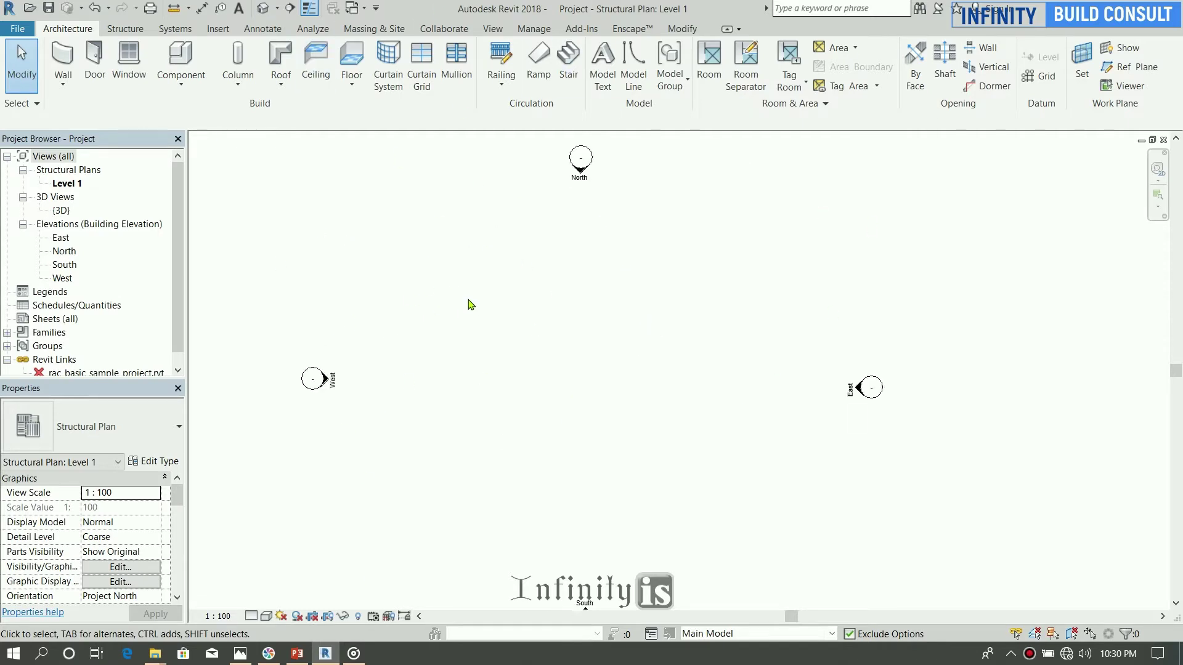
scroll(520, 291, "down", 2)
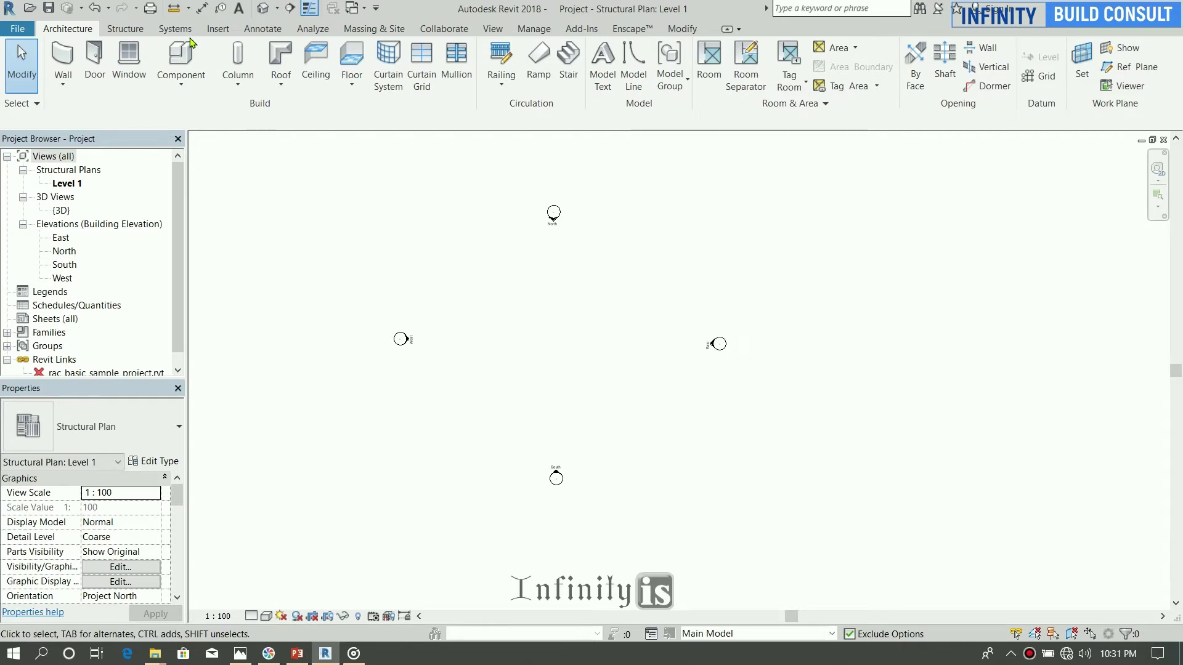
Step: Remove the rac_basic_sample_project link in Manage Links and start adding a replacement link
left_click(210, 35)
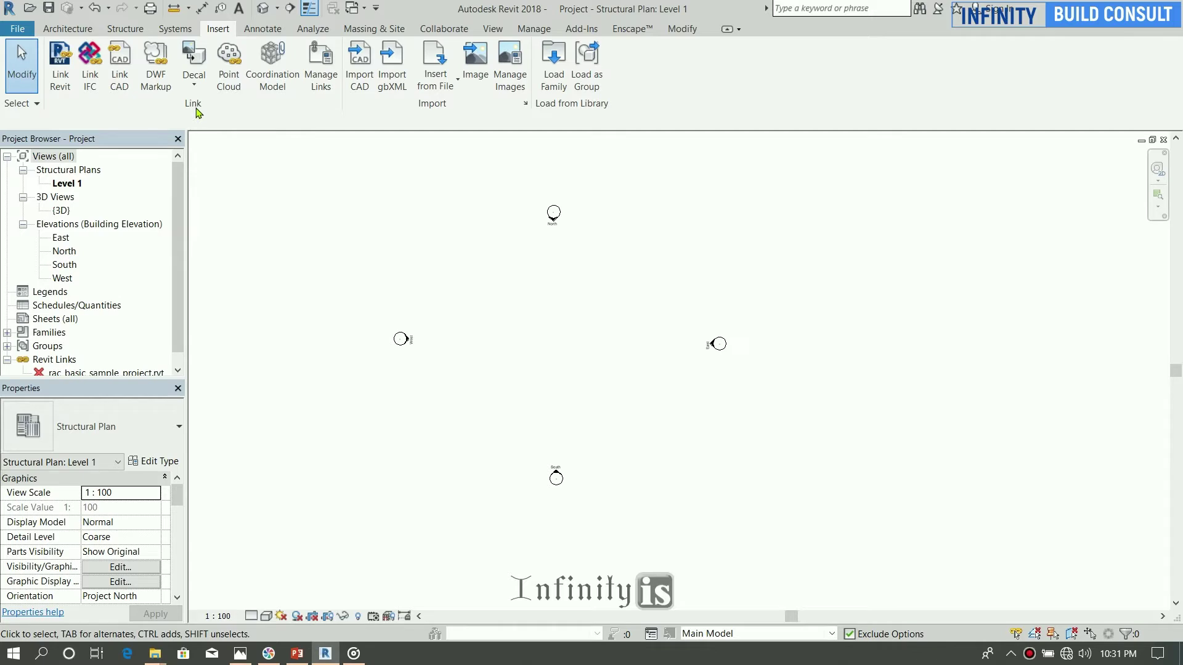
left_click(320, 86)
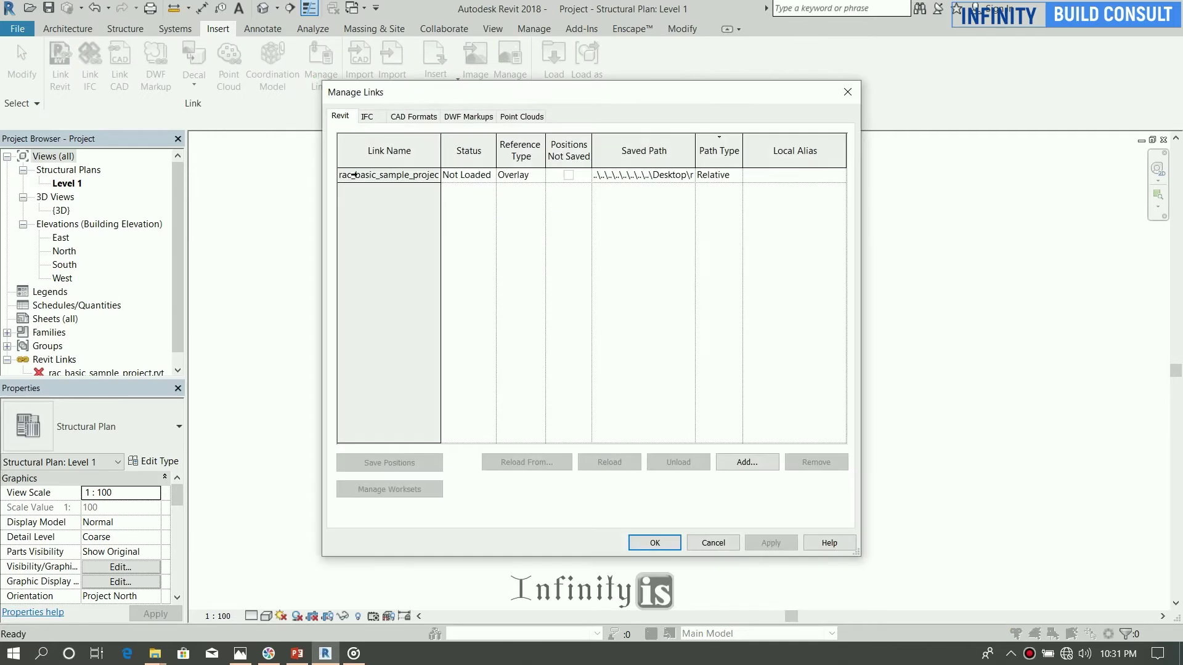
left_click(354, 177)
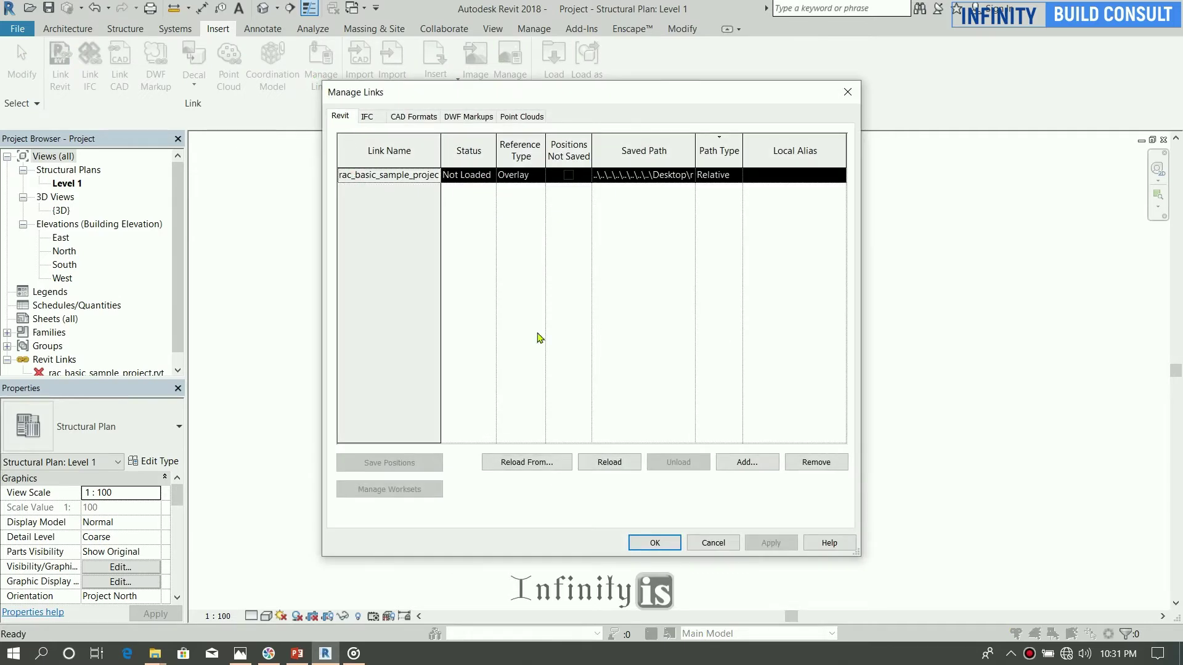
left_click(816, 463)
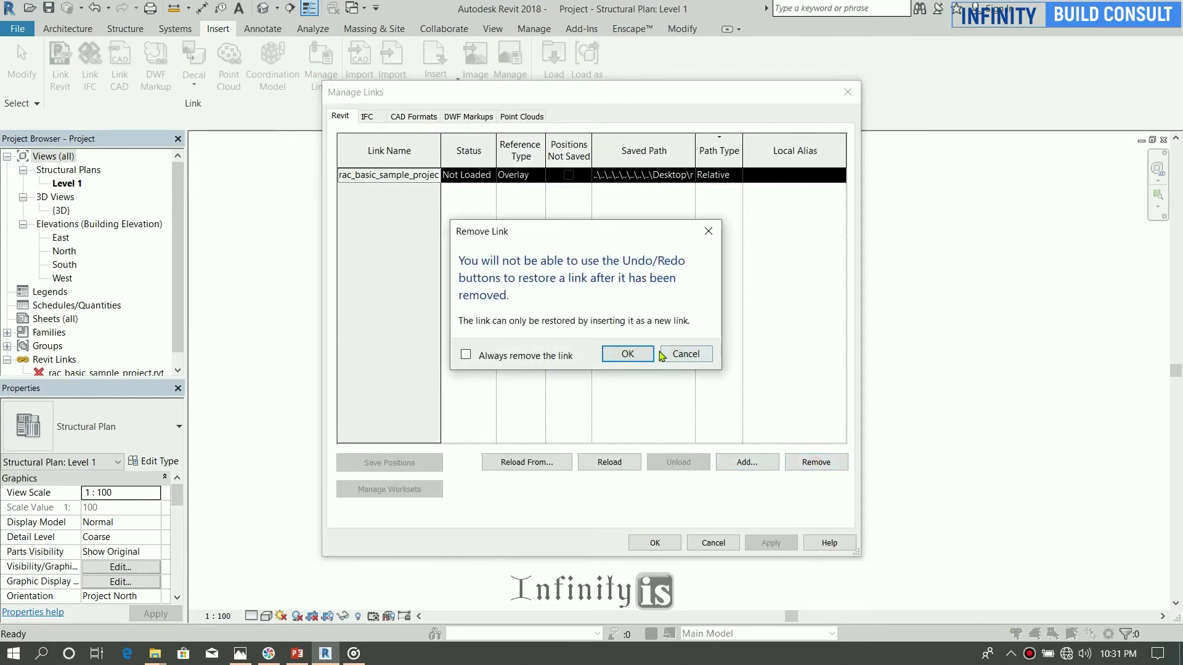
left_click(628, 354)
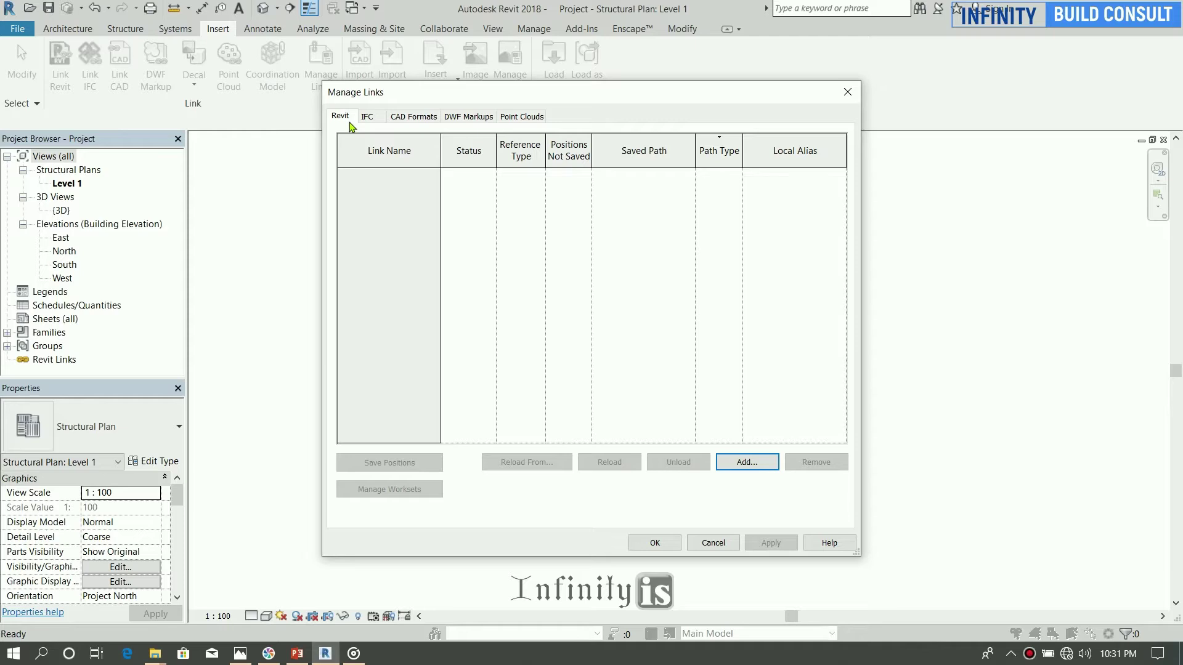
left_click(743, 462)
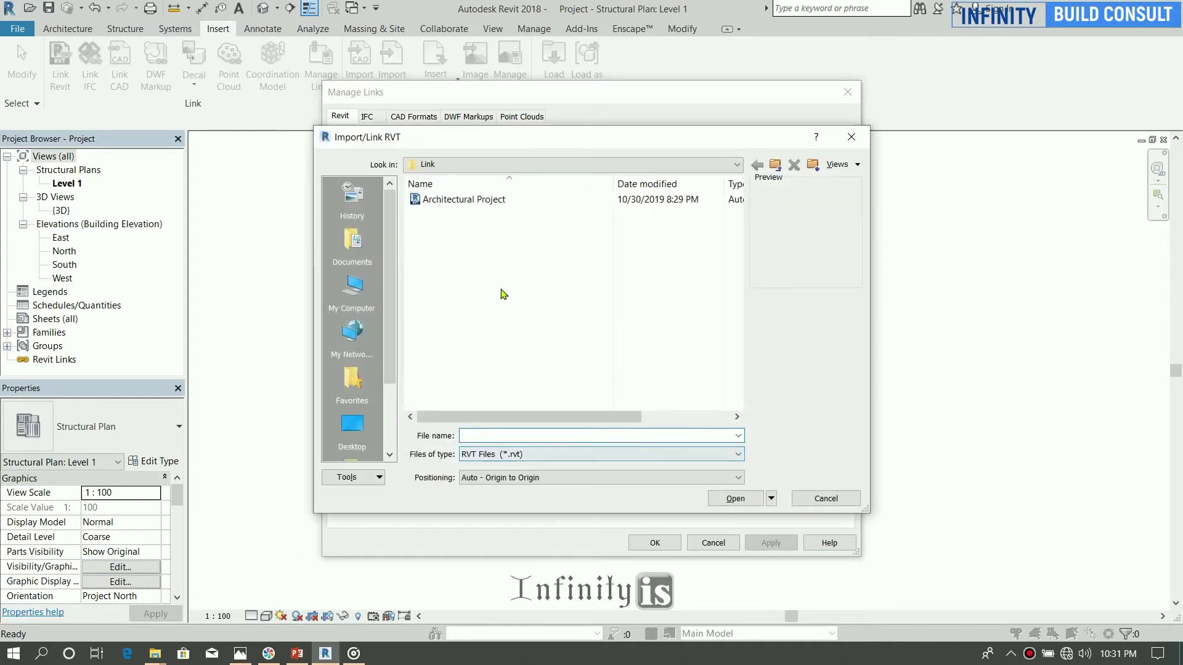
Step: Link Architectural Project.rvt from Ex. File For Revit Structure > Link, dismissing the nested-links warning
left_click(773, 171)
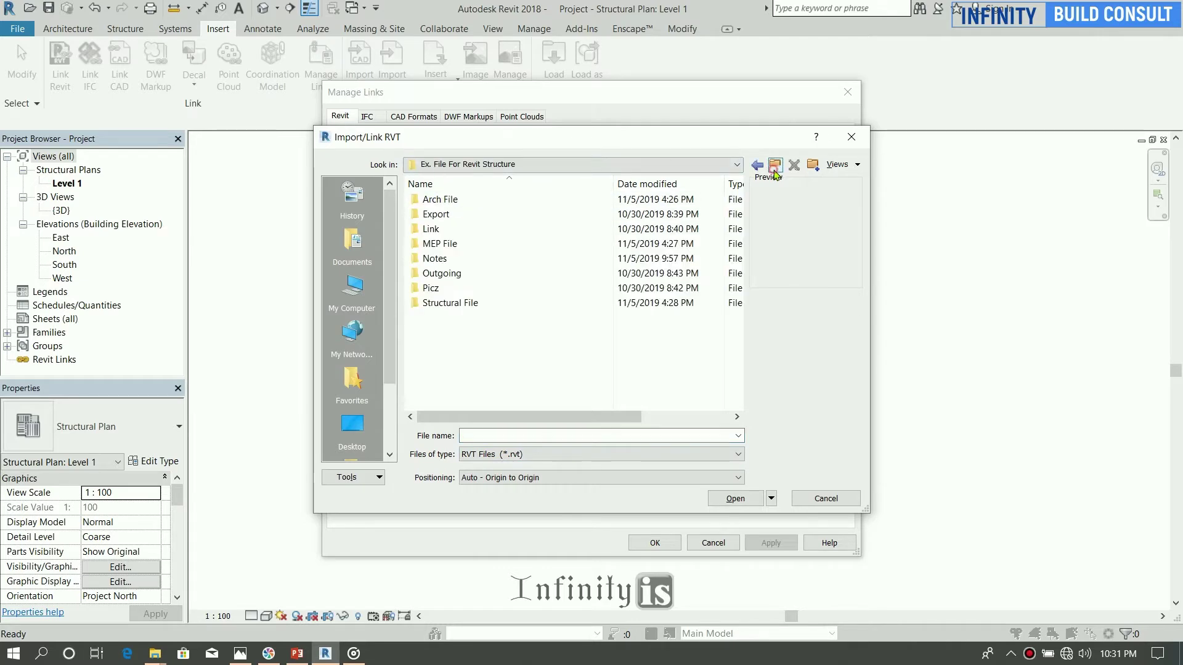
left_click(773, 171)
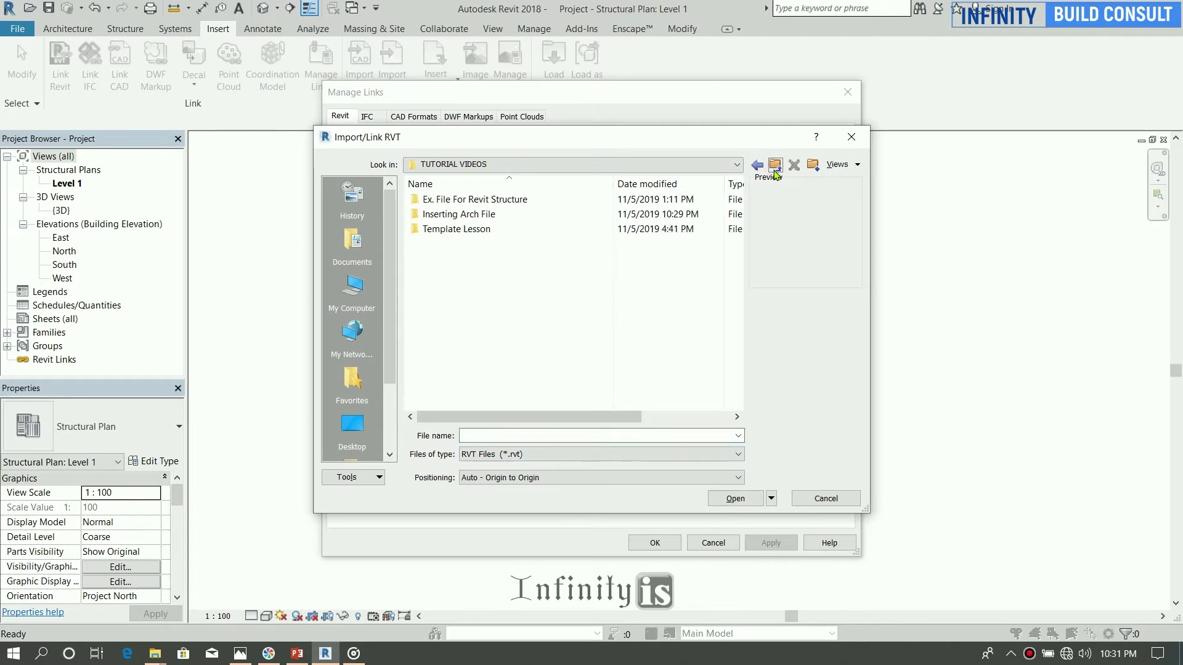
double_click(484, 199)
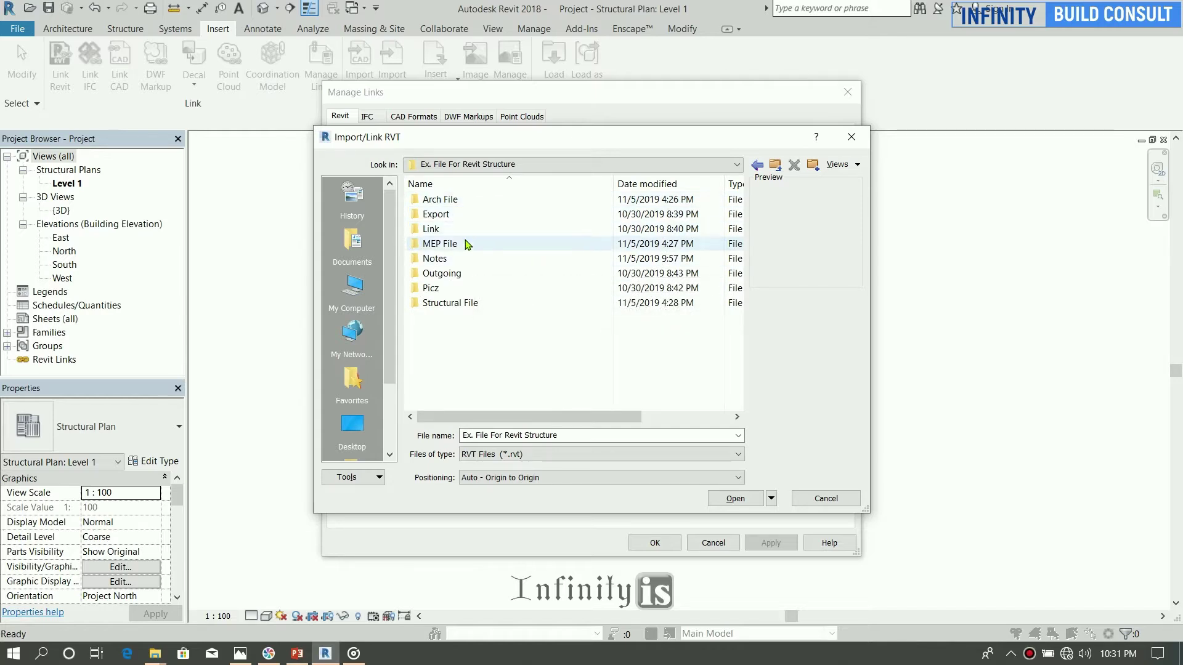
double_click(465, 231)
left_click(466, 201)
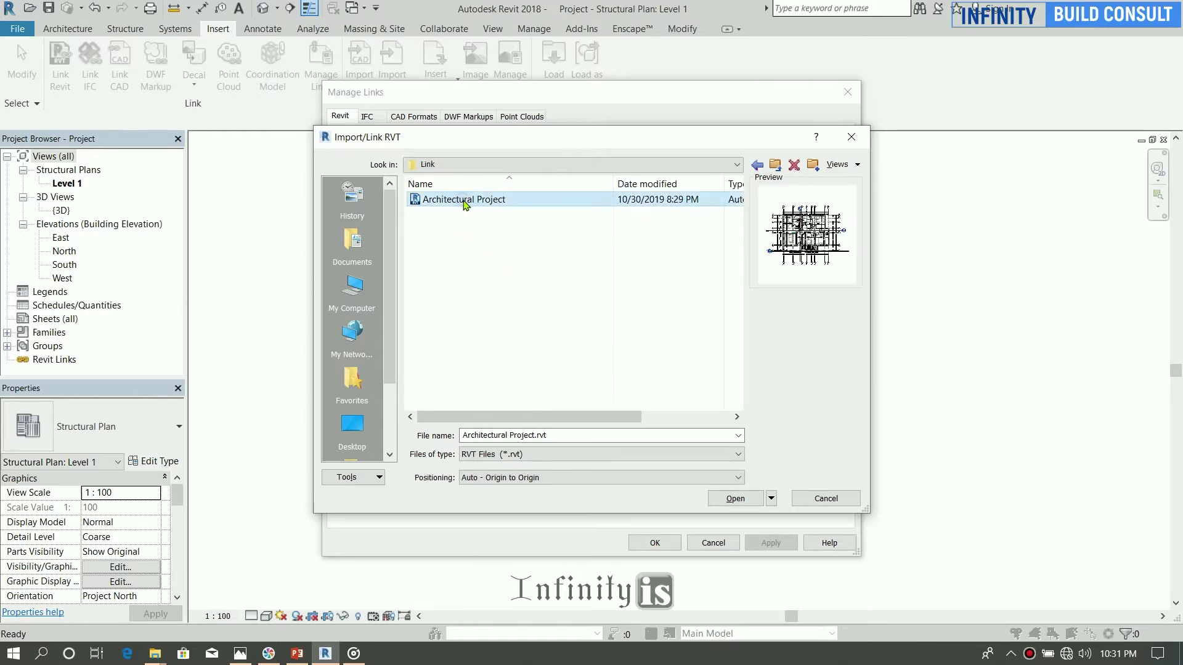
left_click(735, 498)
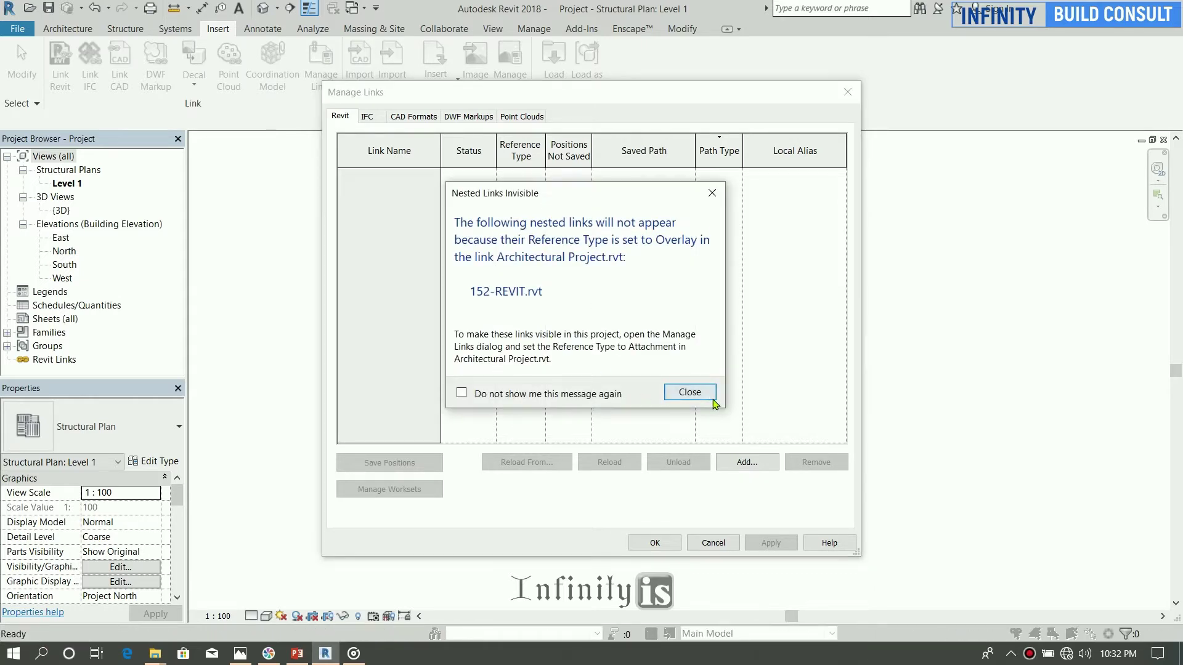
left_click(690, 392)
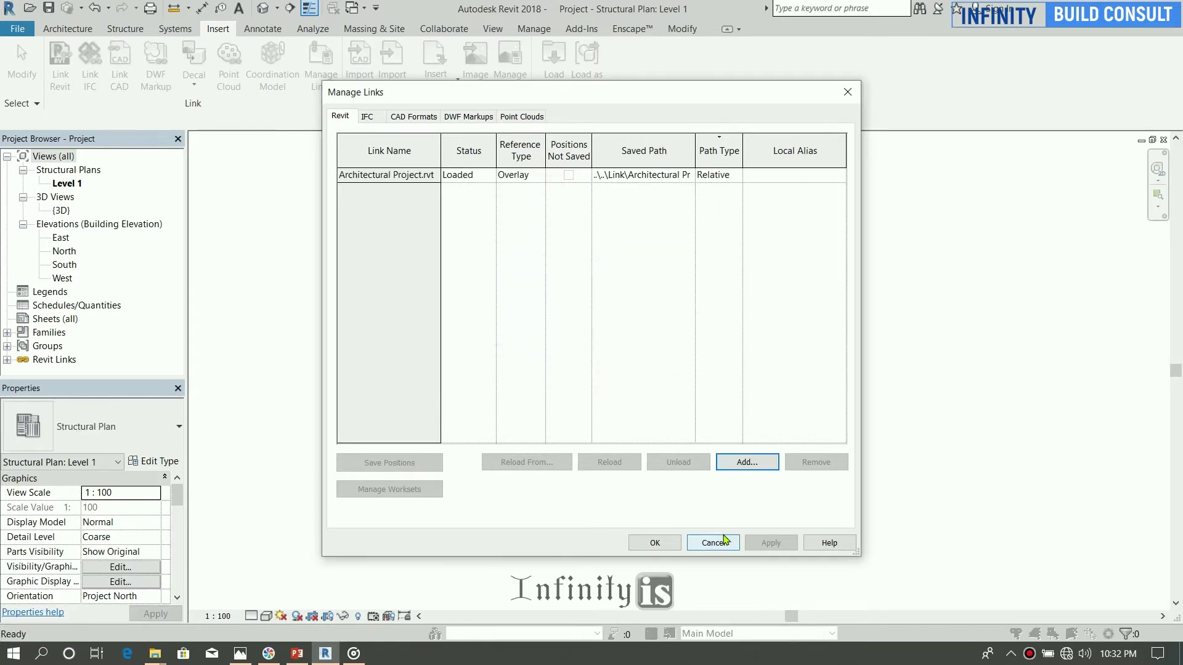
left_click(655, 543)
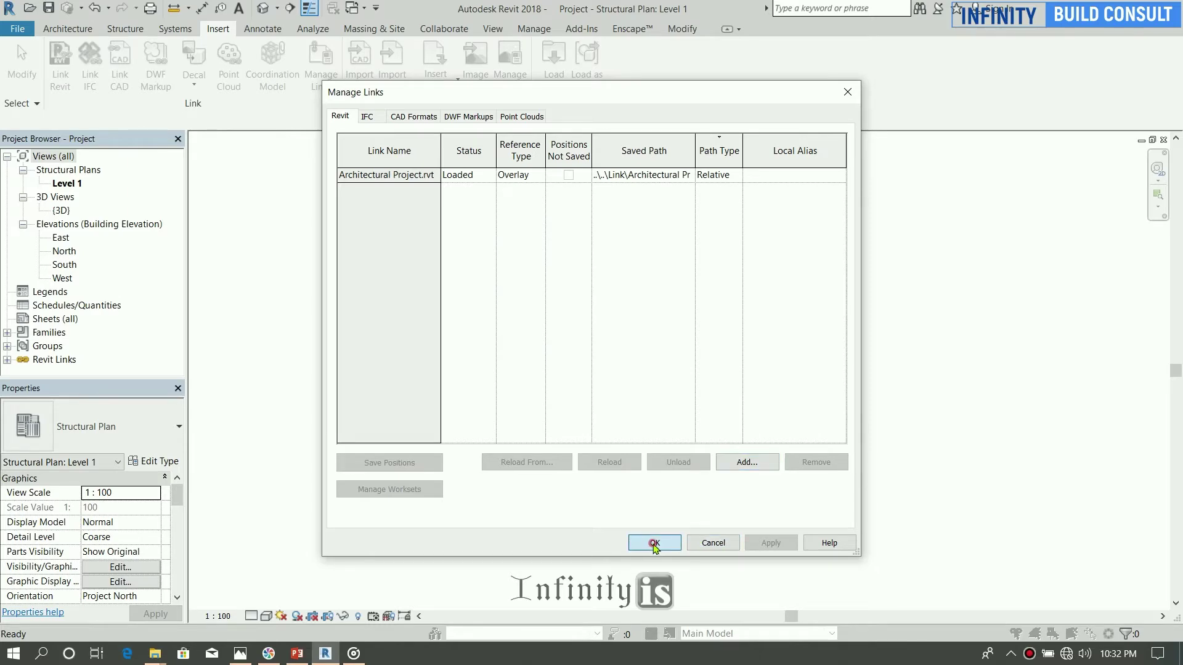
scroll(752, 291, "up", 4)
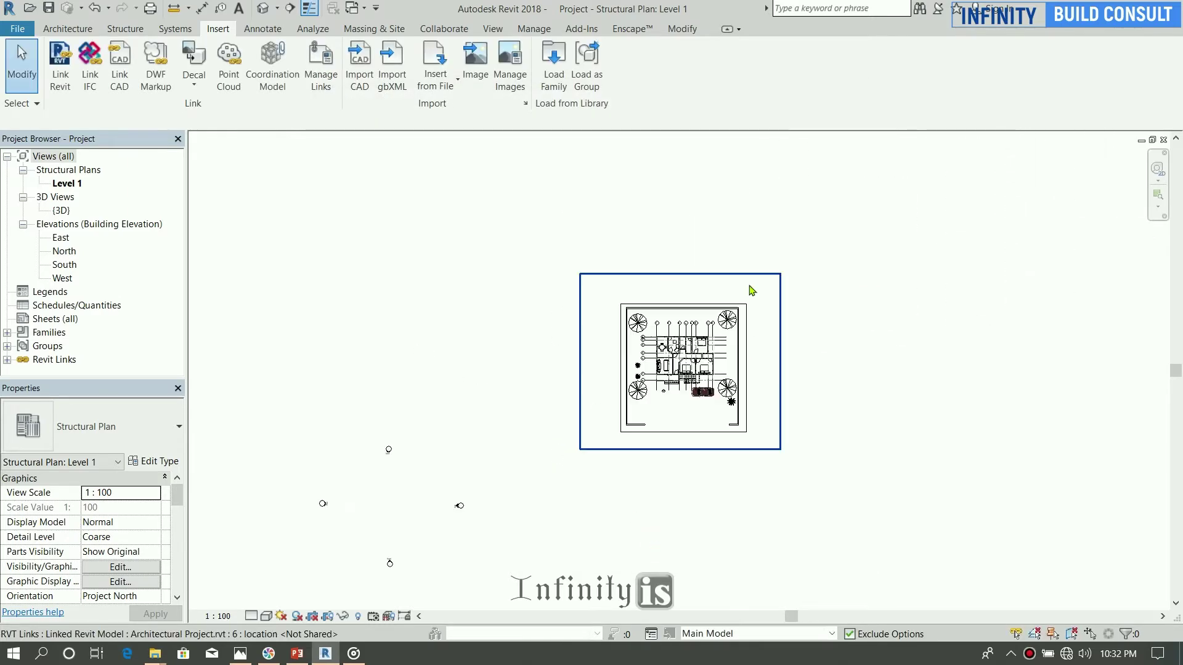
scroll(652, 353, "down", 5)
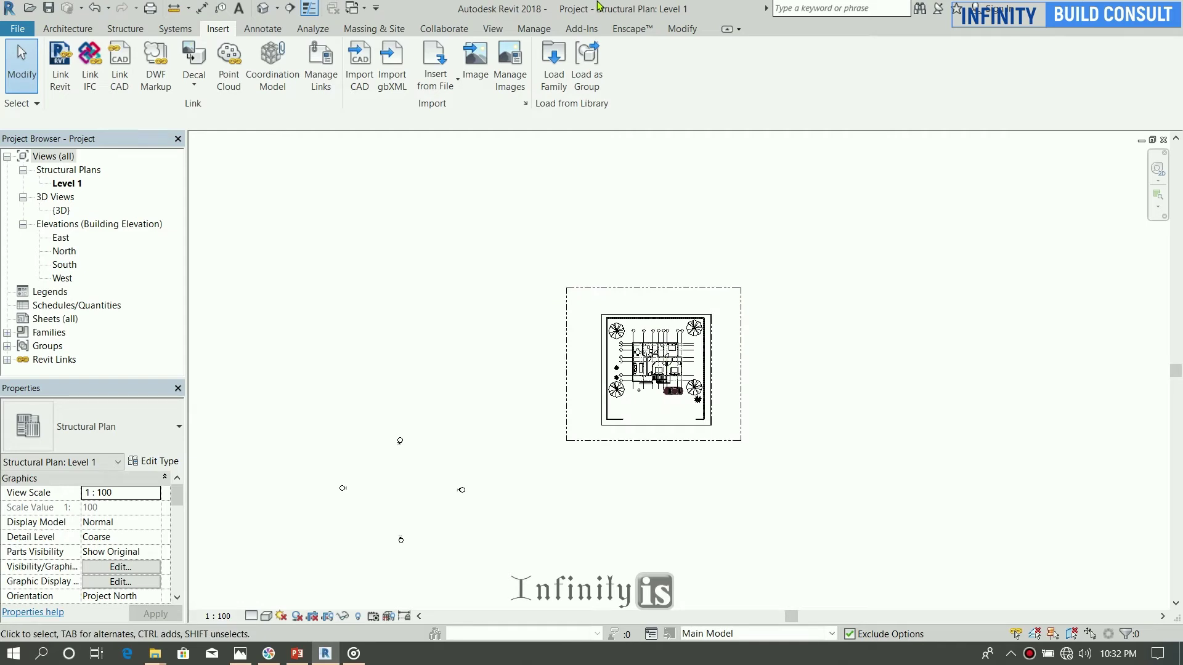
mouse_move(613, 3)
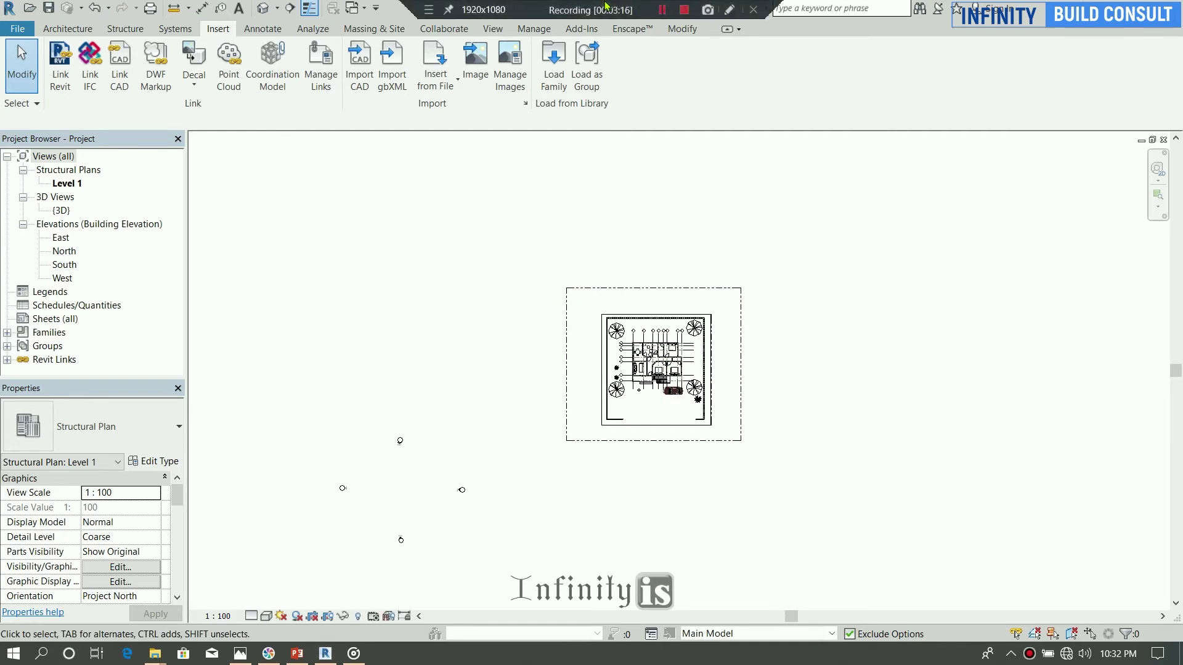
left_click(730, 10)
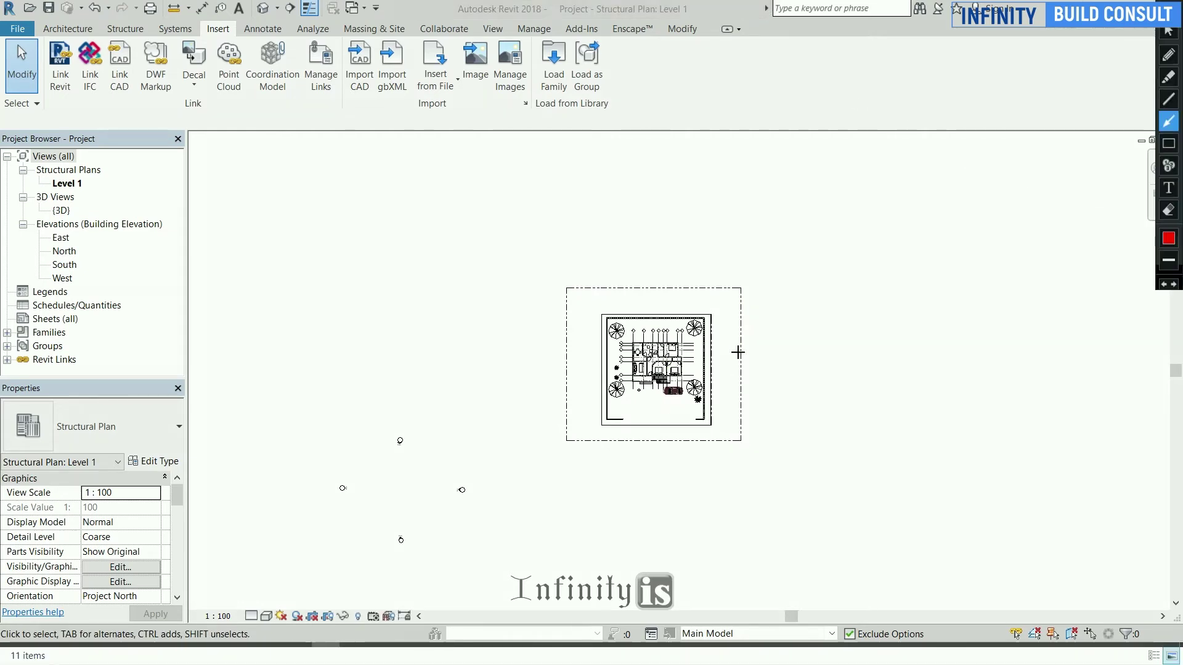
mouse_move(682, 338)
left_mouse_down()
mouse_move(845, 417)
mouse_move(816, 401)
mouse_move(784, 343)
mouse_move(684, 340)
left_mouse_up()
key("Escape")
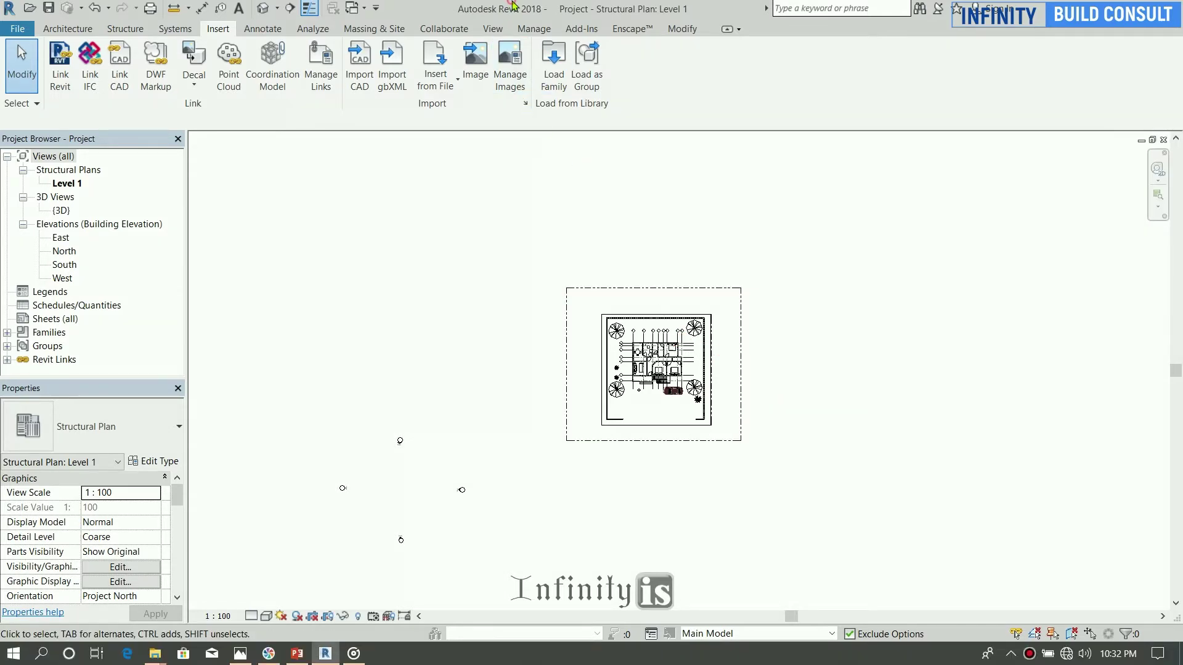
mouse_move(512, 5)
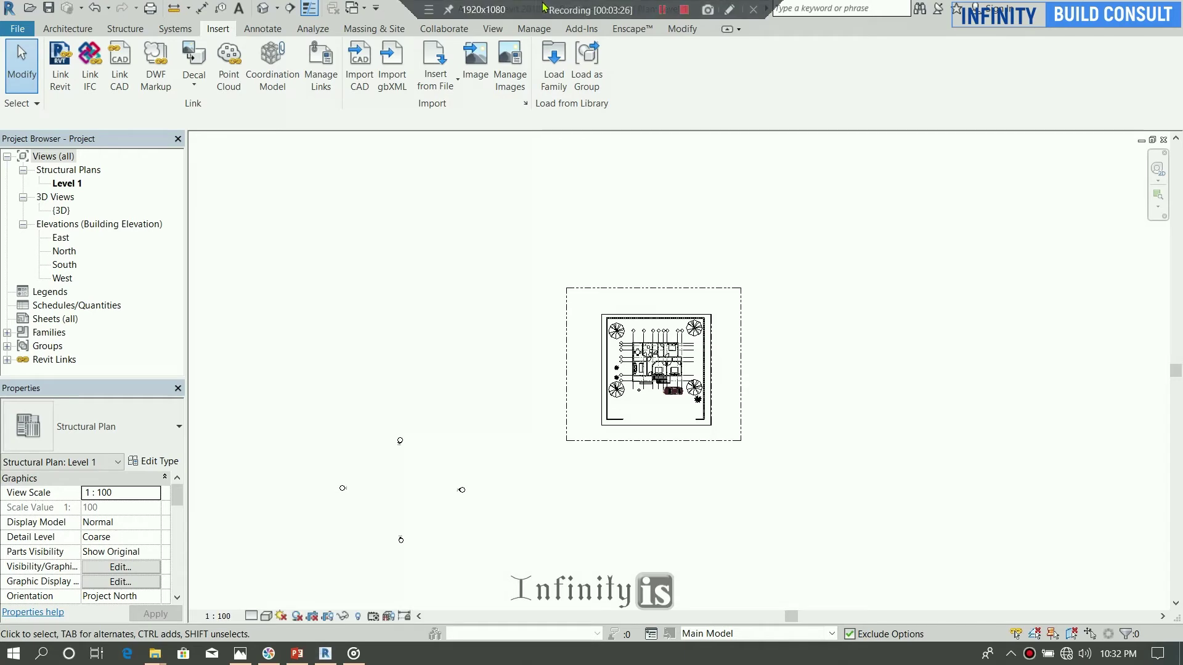
left_click(727, 9)
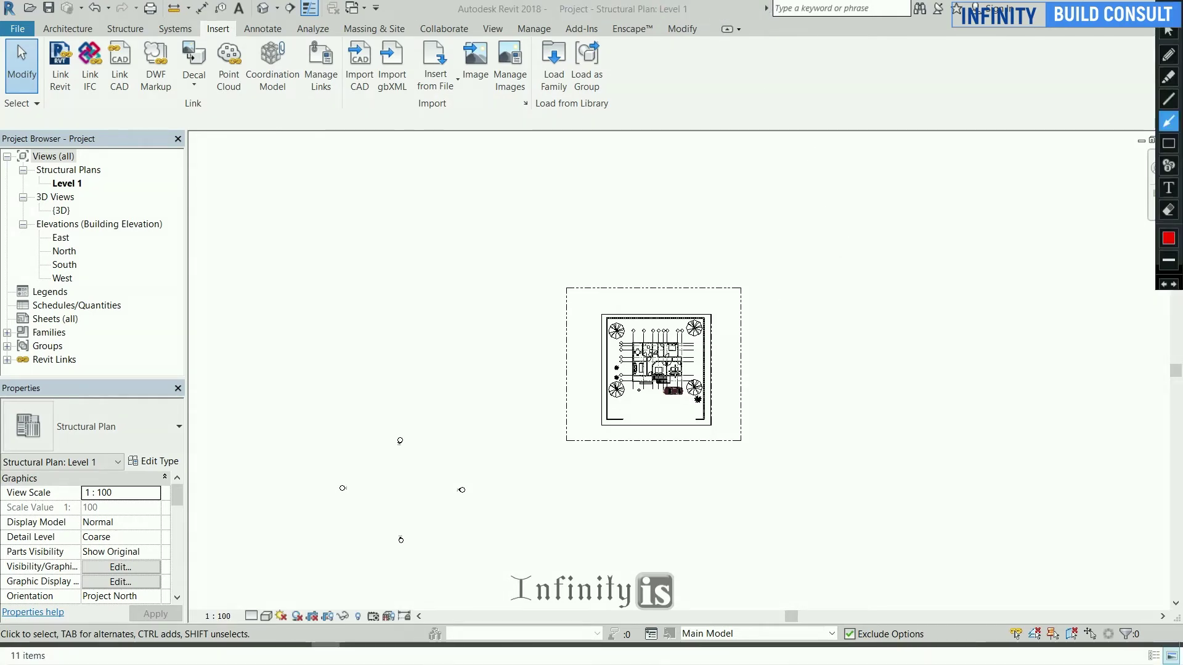
mouse_move(681, 363)
left_mouse_down()
mouse_move(817, 425)
mouse_move(593, 494)
mouse_move(758, 322)
mouse_move(336, 11)
mouse_move(242, 34)
mouse_move(239, 48)
mouse_move(318, 58)
mouse_move(321, 75)
left_mouse_up()
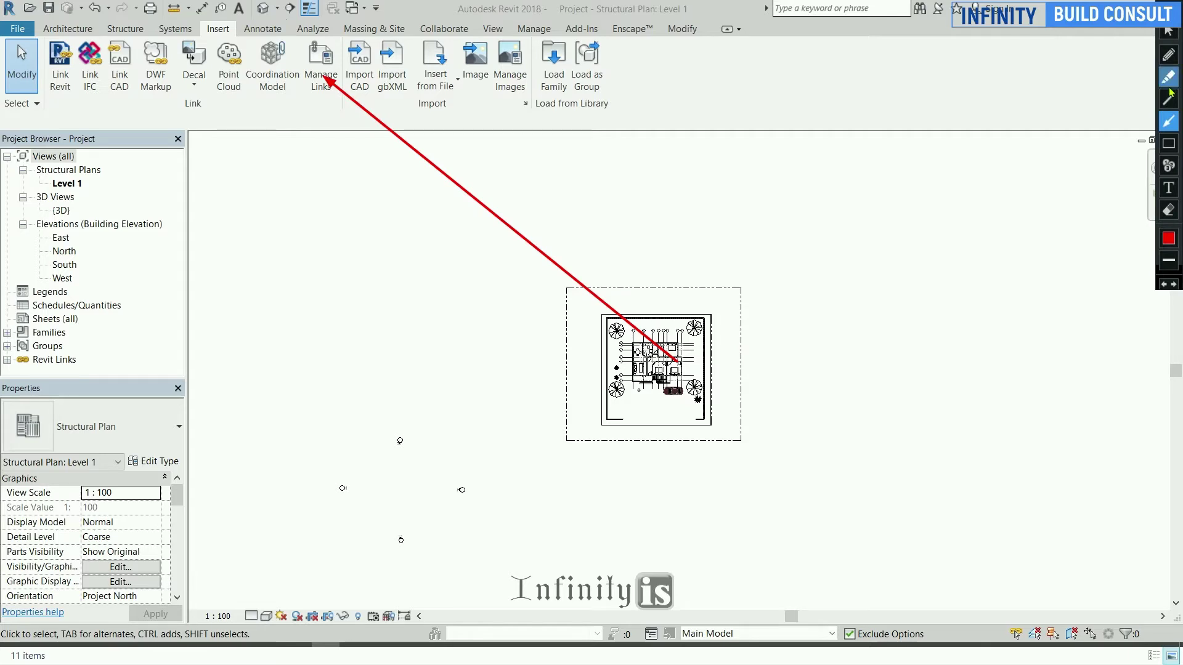
left_click(1169, 188)
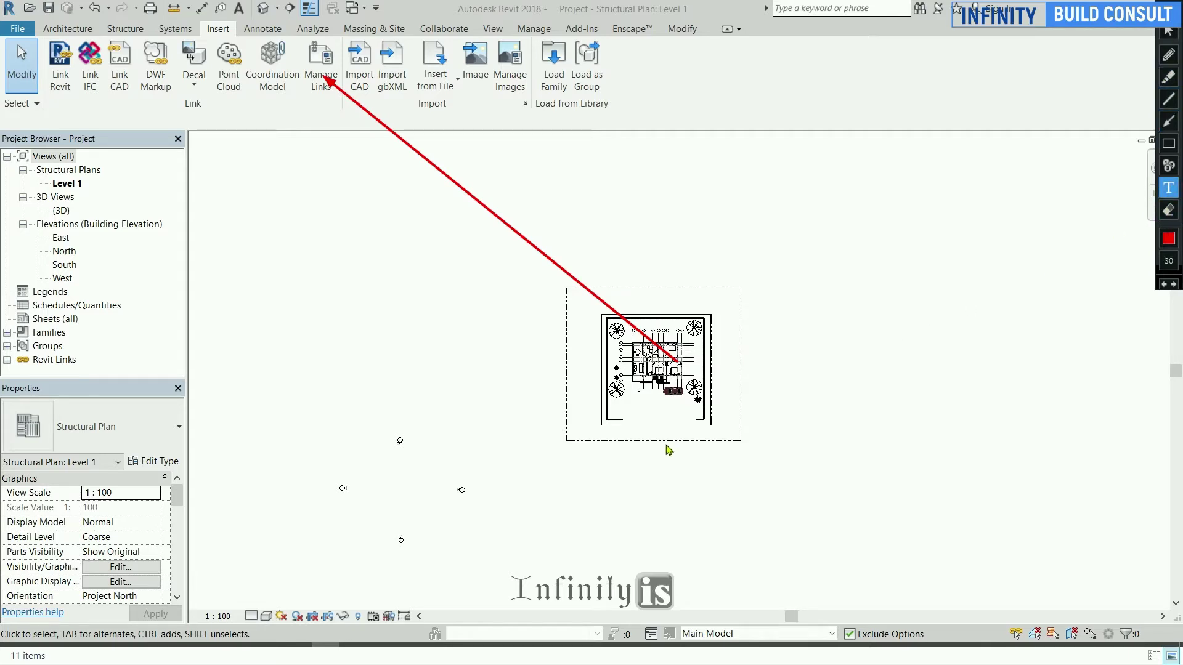
left_click(771, 367)
type("Link")
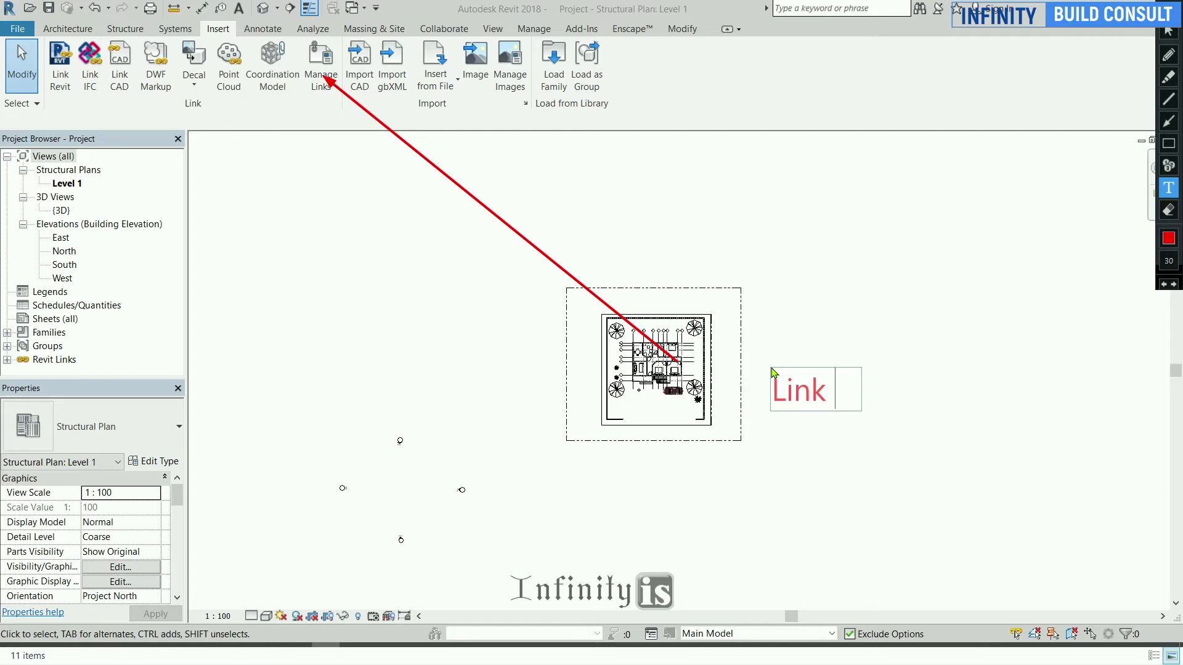
type("ed Archi")
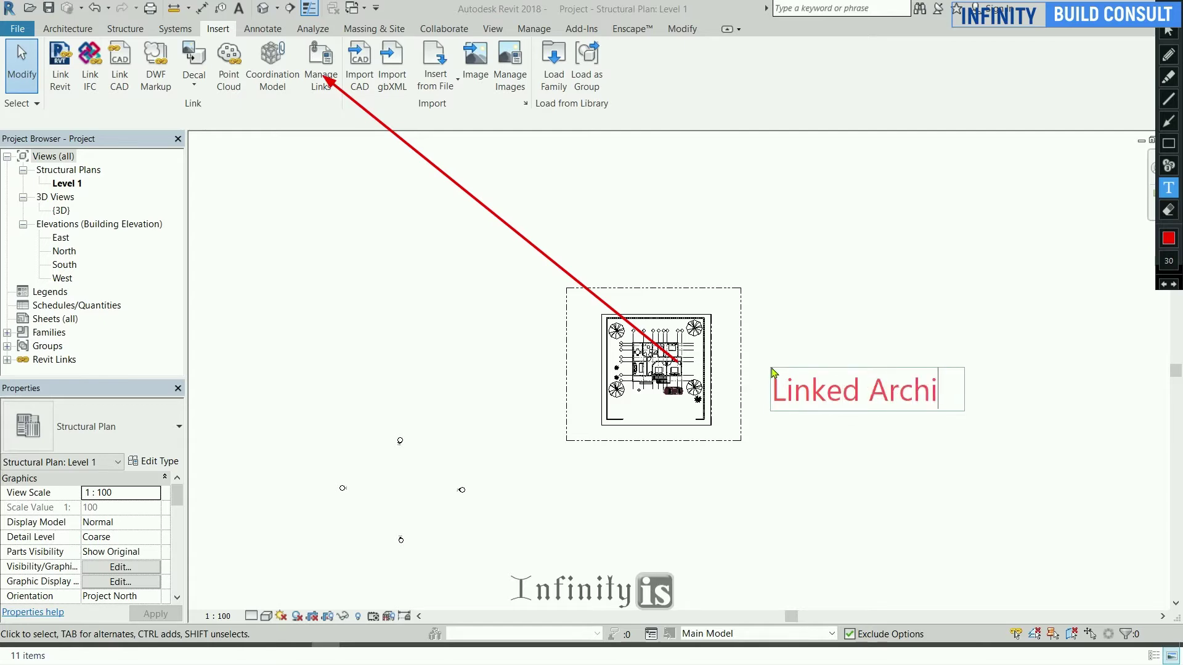
key("BackSpace")
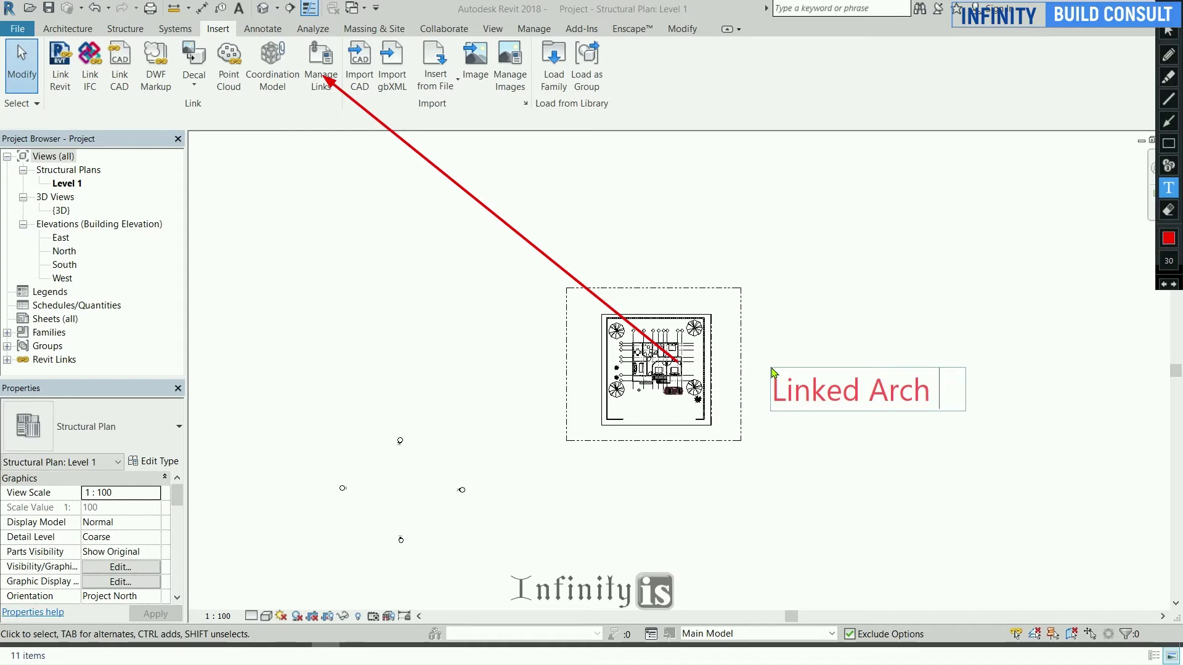
type("File")
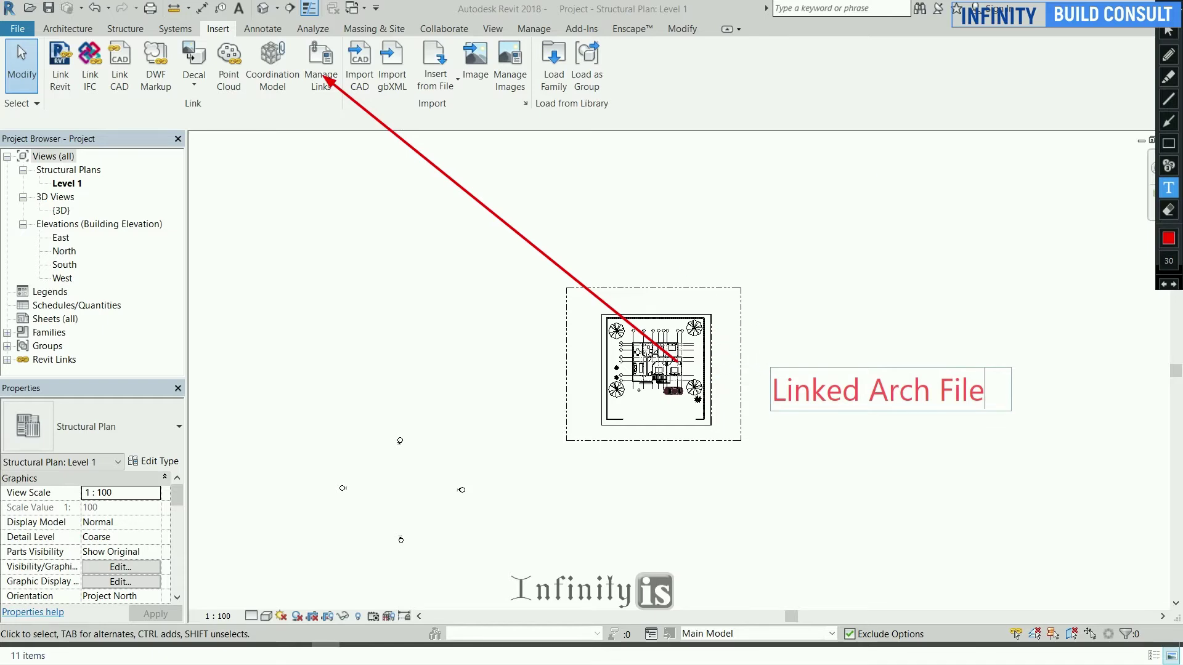
key("Escape")
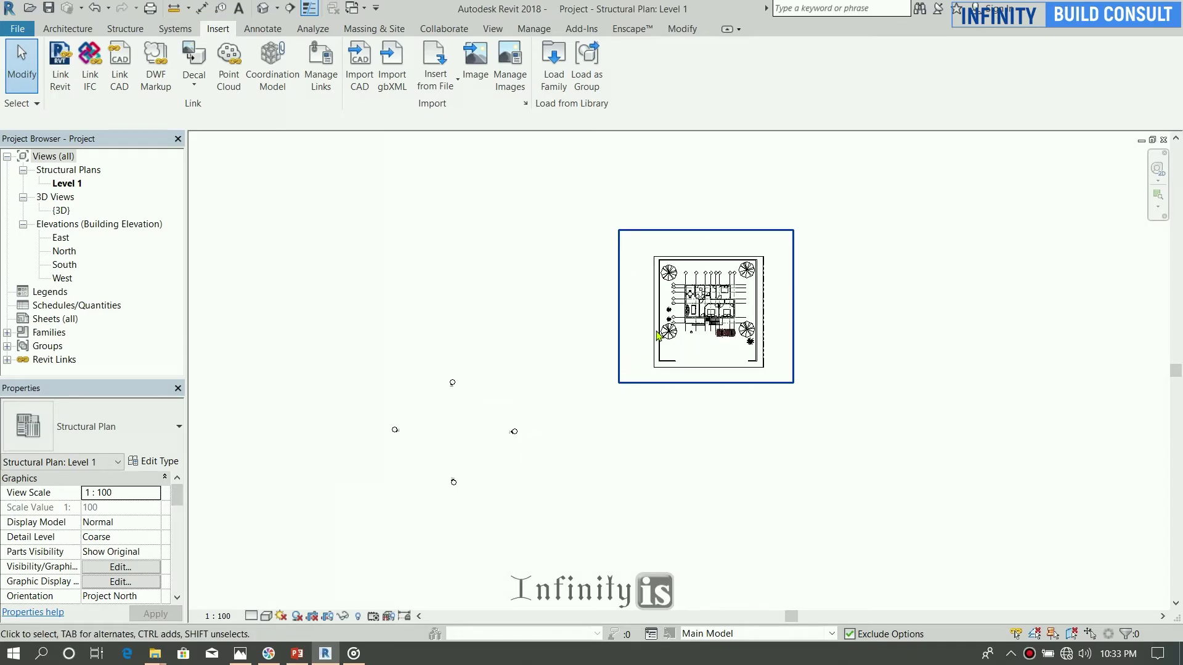
Step: Drag the linked architectural model into the middle of the four elevation markers
left_click(666, 327)
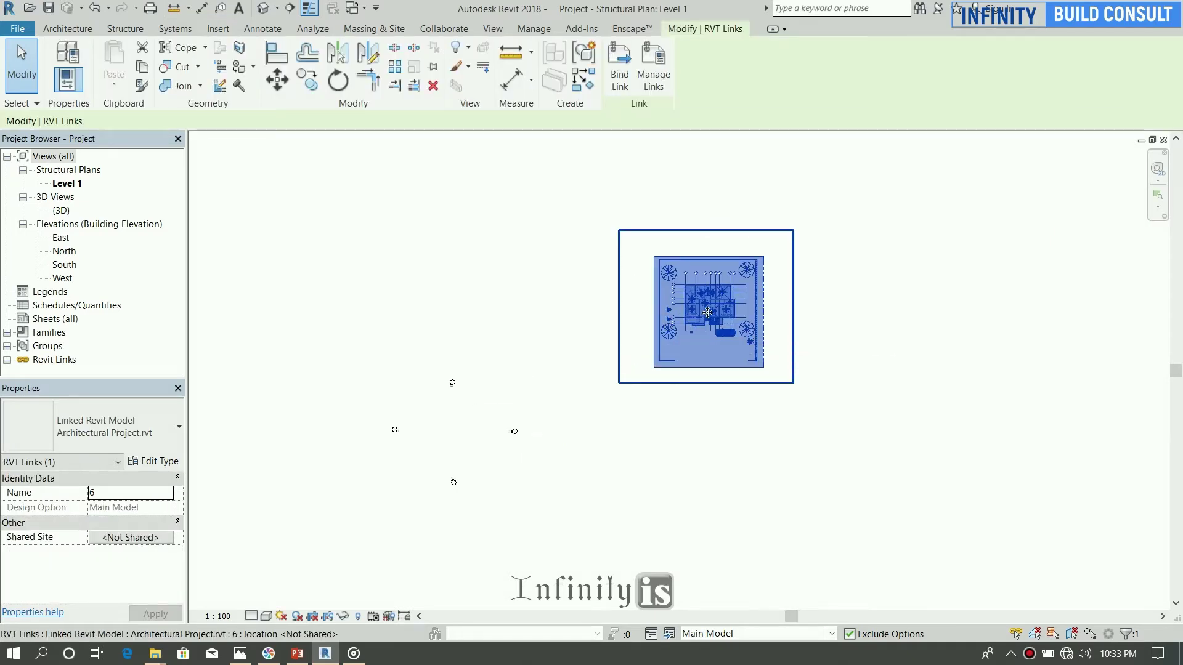
left_click_drag(665, 327, 392, 437)
scroll(393, 437, "up", 5)
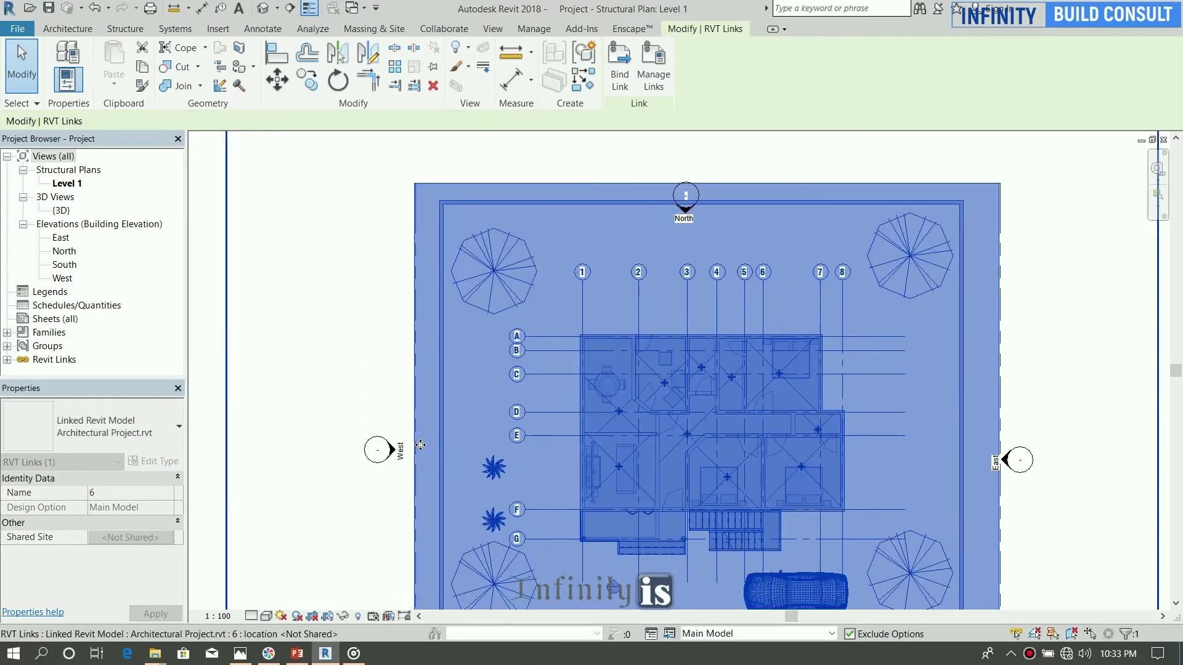
scroll(615, 272, "down", 4)
scroll(658, 236, "up", 2)
scroll(658, 236, "down", 3)
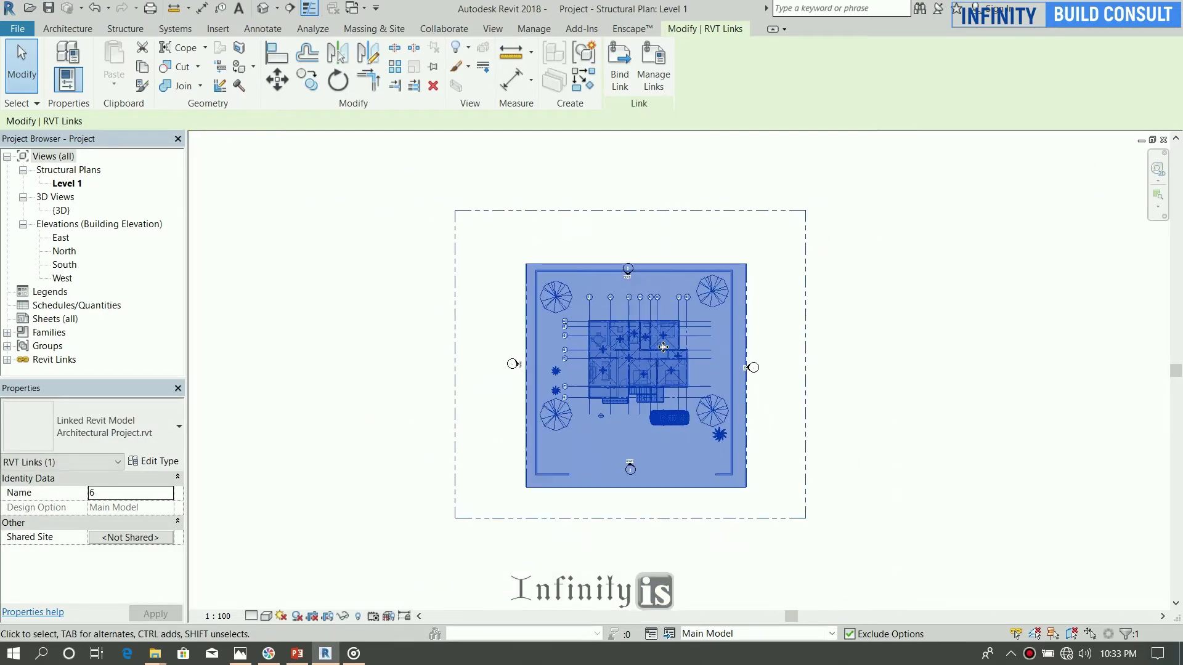
scroll(678, 468, "up", 2)
left_click(389, 490)
scroll(677, 259, "down", 2)
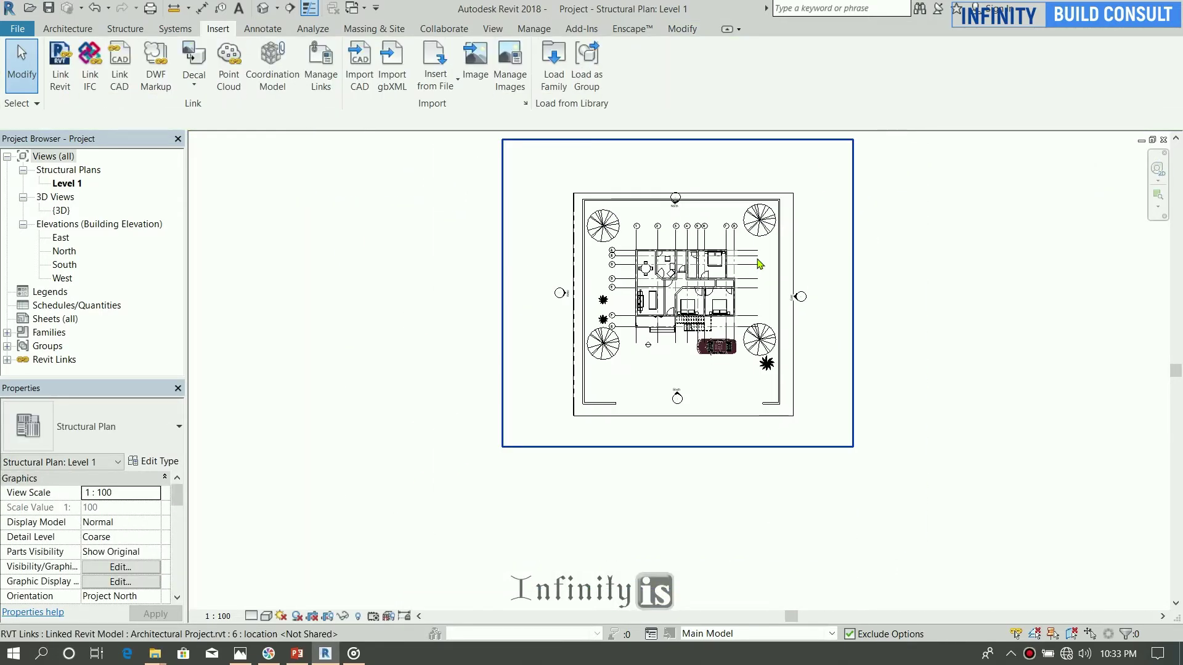
scroll(687, 248, "up", 1)
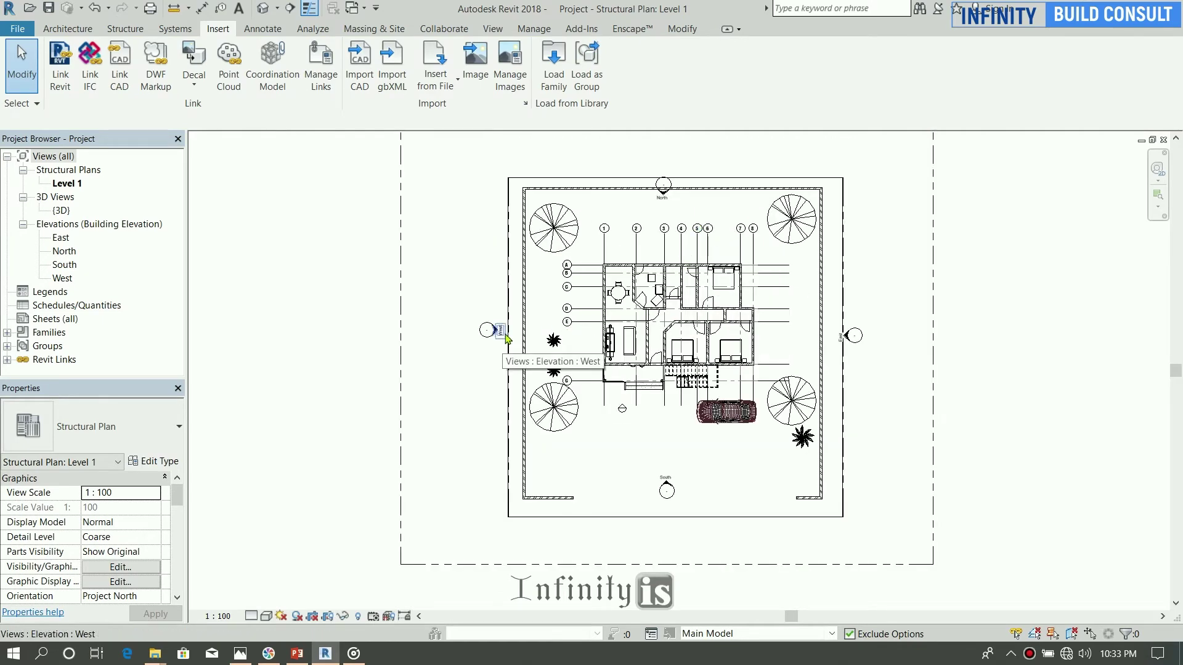
scroll(506, 338, "down", 2)
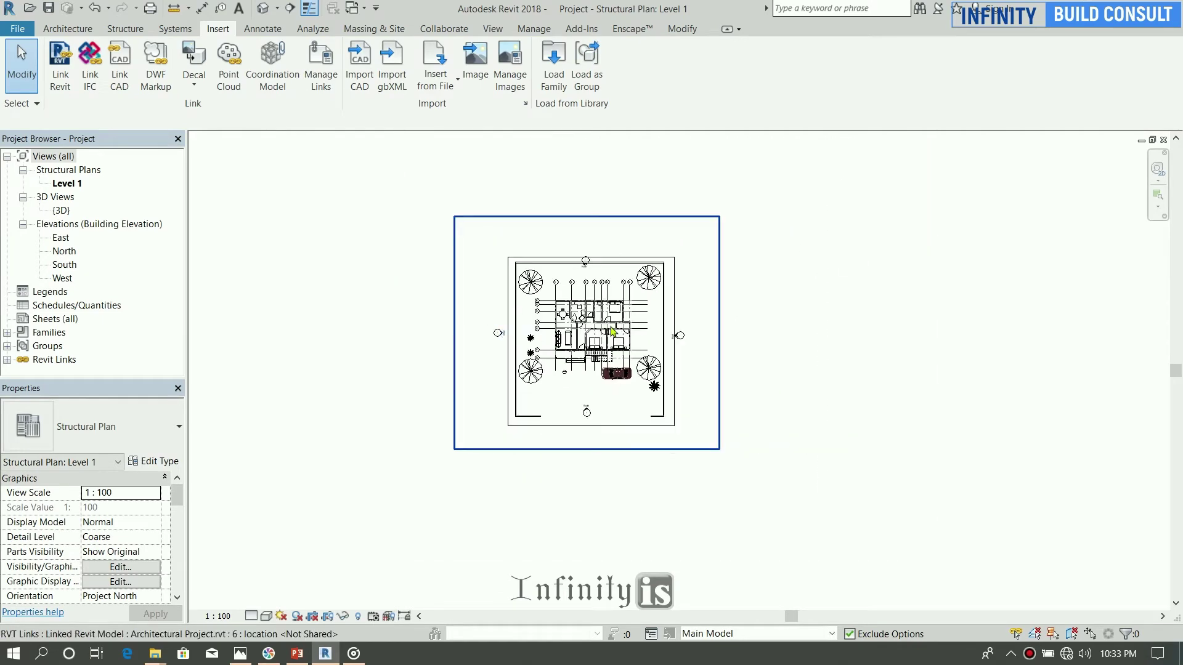
left_click(264, 8)
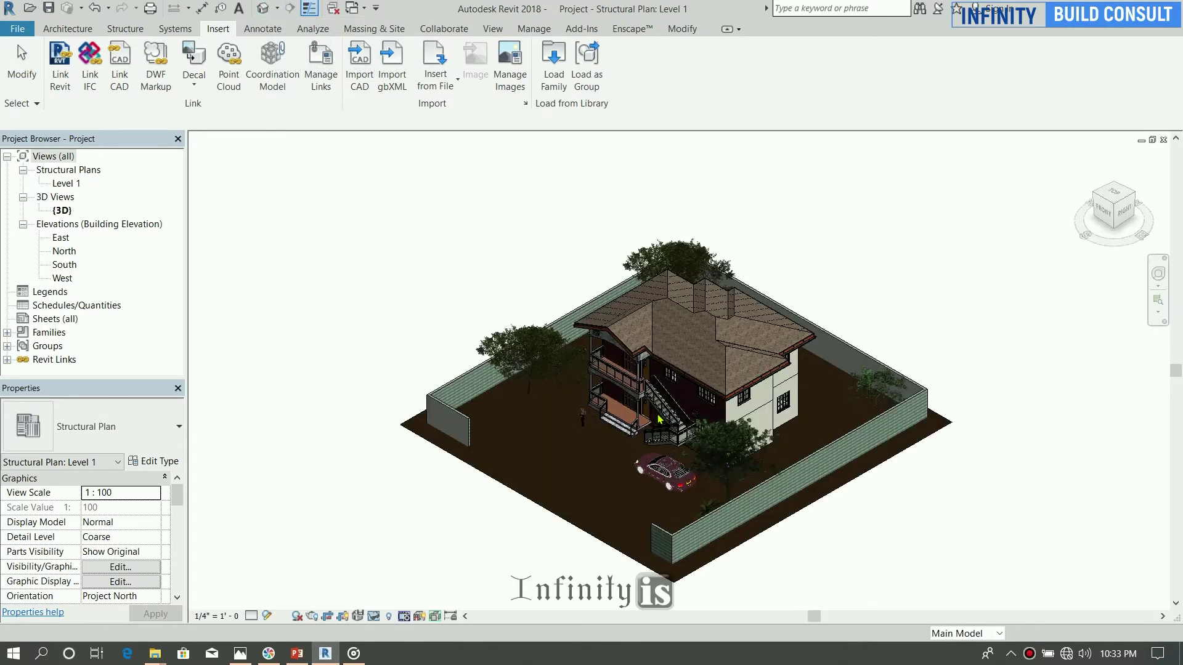
Step: Zoom in and out around the linked house, yard and car in the default 3D view
scroll(686, 364, "up", 5)
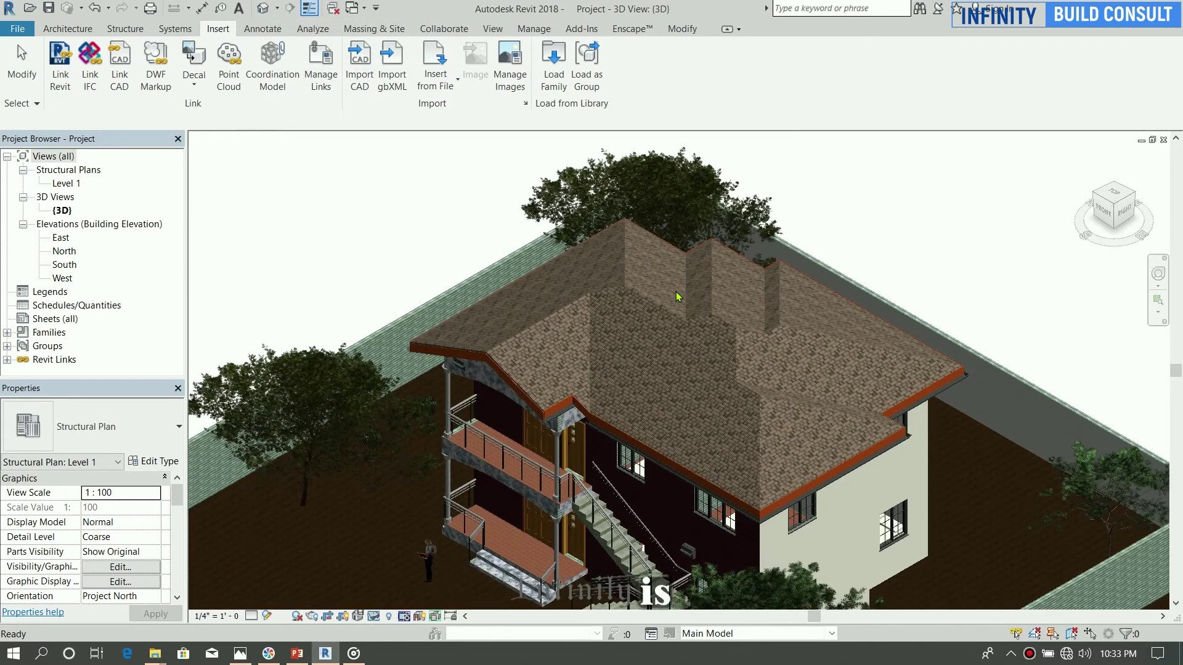
scroll(676, 297, "down", 6)
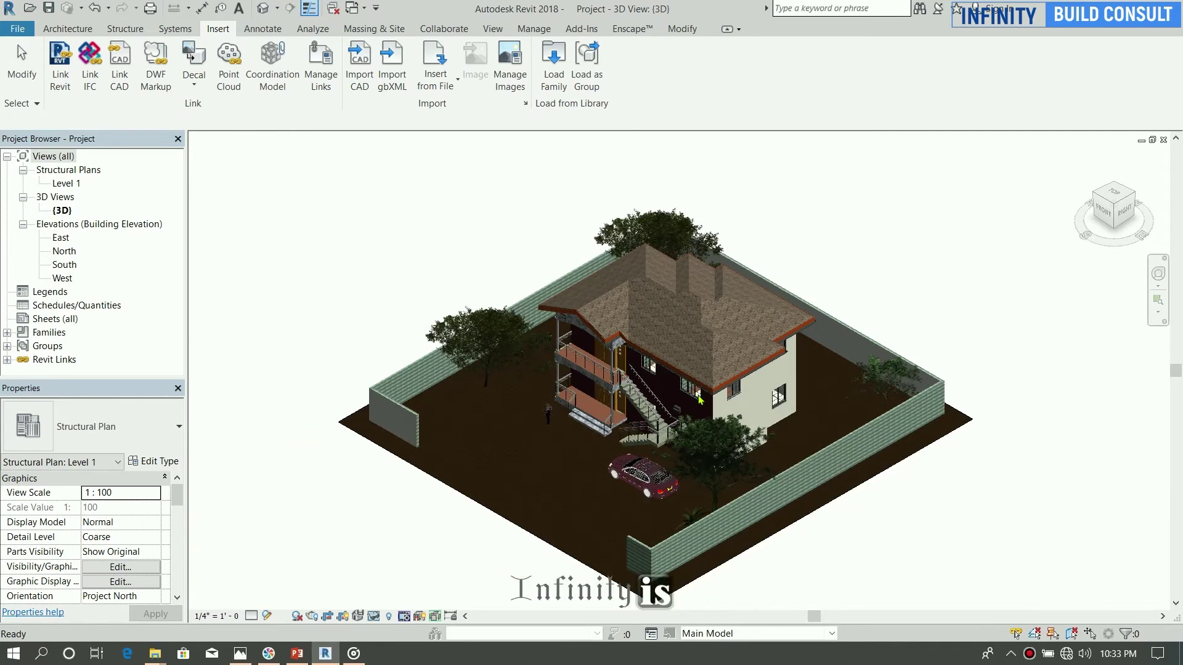
scroll(700, 399, "up", 4)
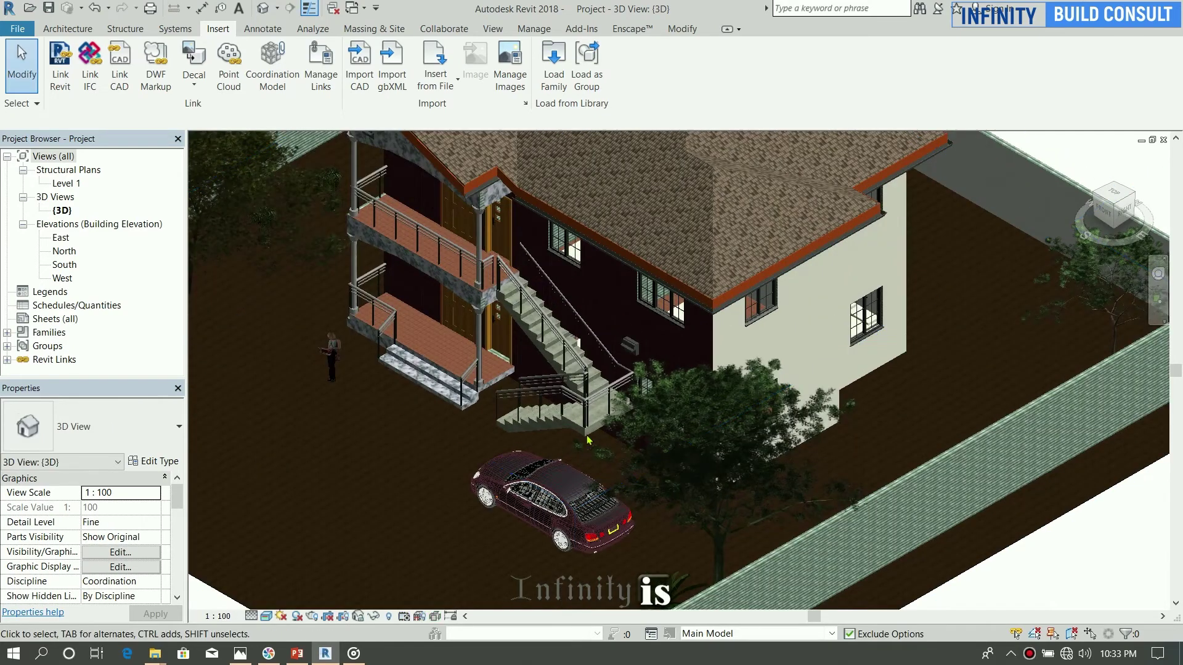
scroll(587, 440, "down", 4)
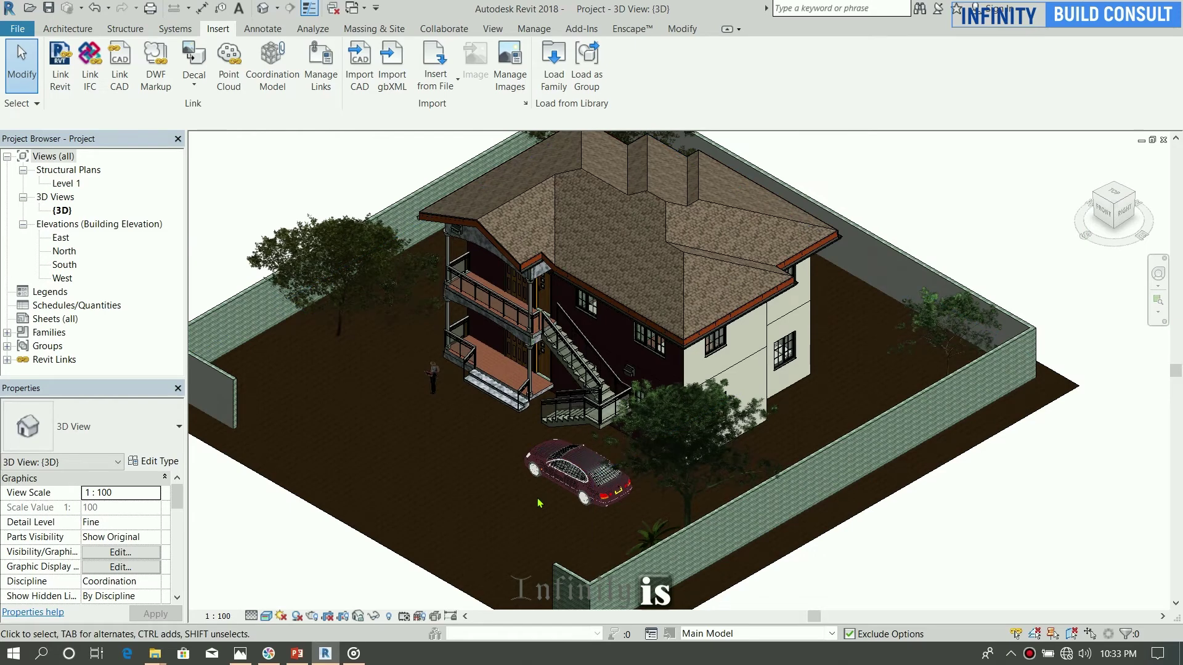
scroll(538, 504, "down", 2)
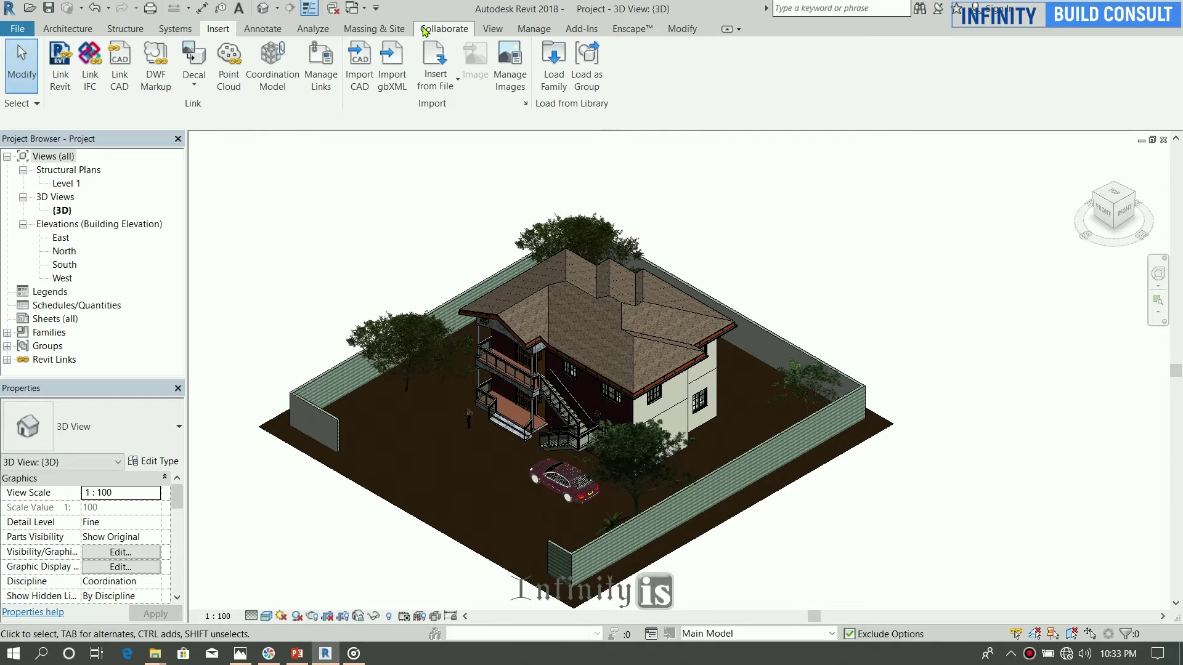
Step: Choose Collaborate > Copy/Monitor > Select Link and pick the linked architectural model
left_click(425, 31)
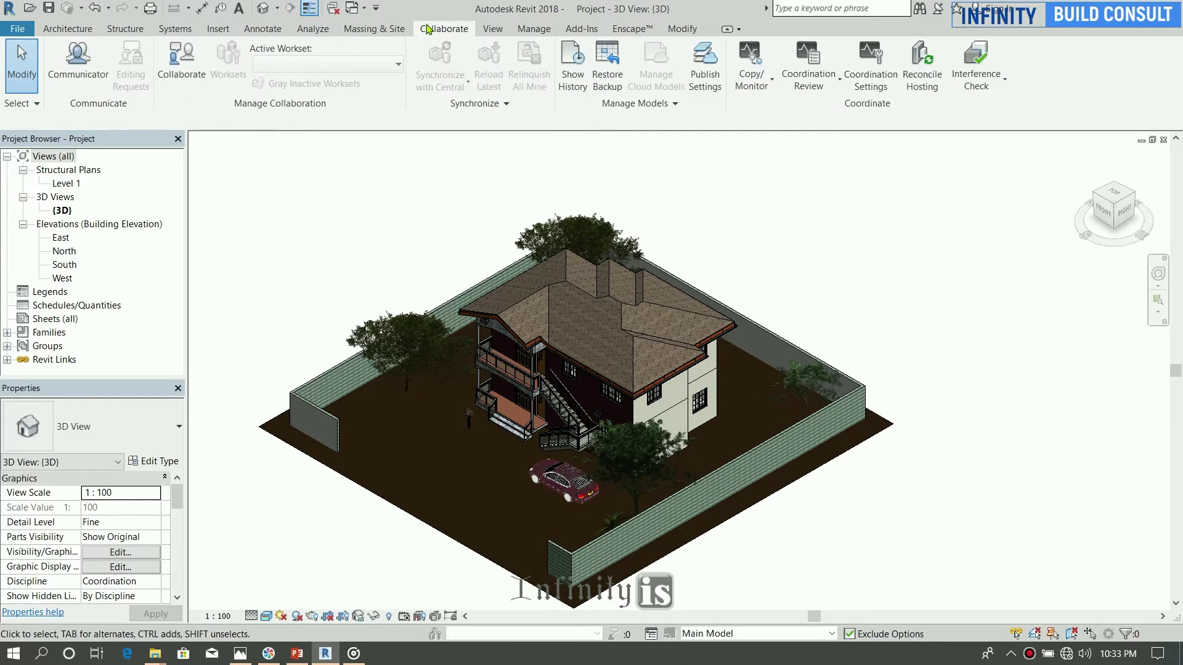
left_click(771, 86)
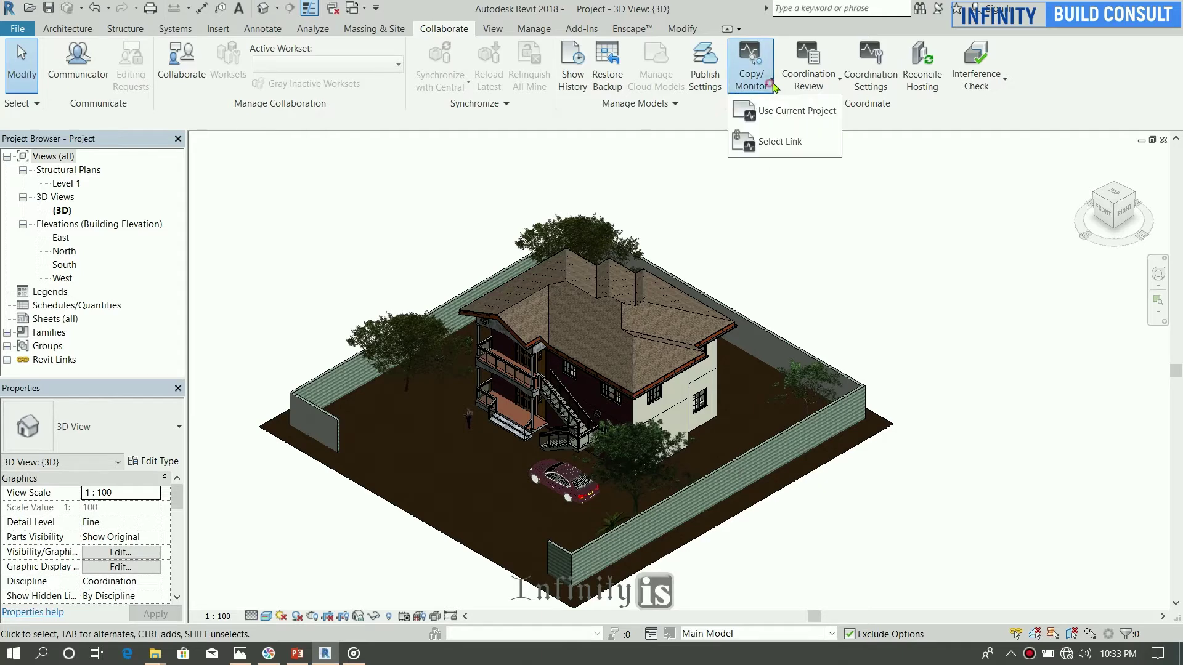
left_click(768, 143)
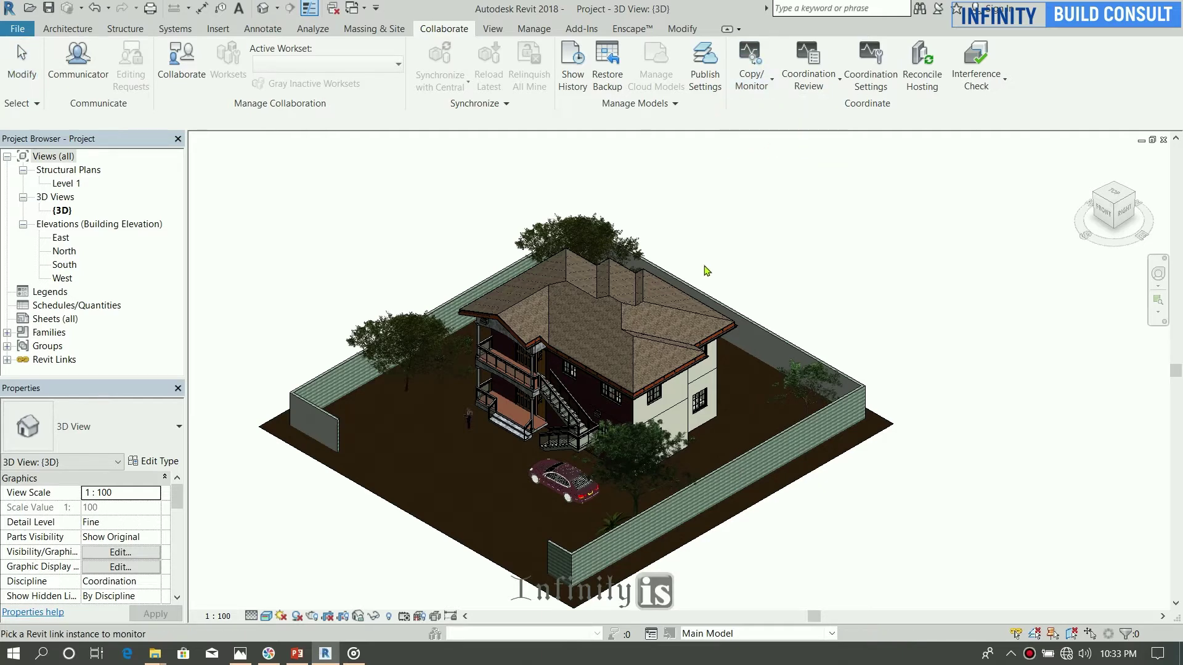
scroll(713, 267, "down", 2)
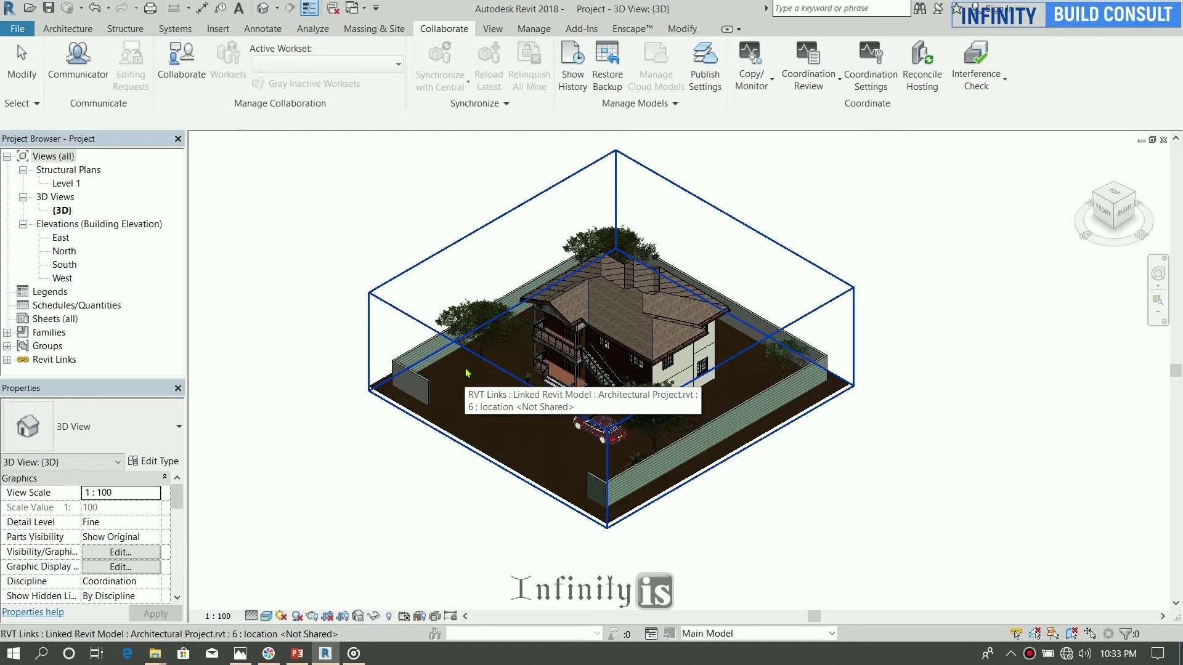
left_click(467, 372)
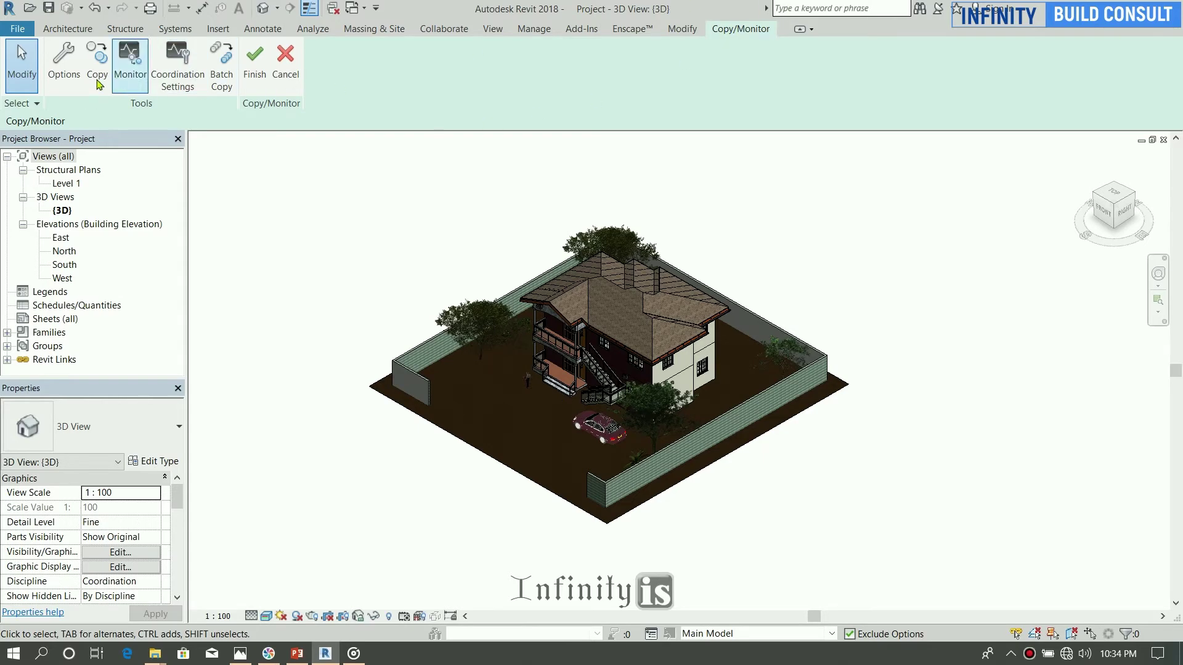
Step: Start copying from the link with Multiple enabled and window-select the whole house
left_click(62, 77)
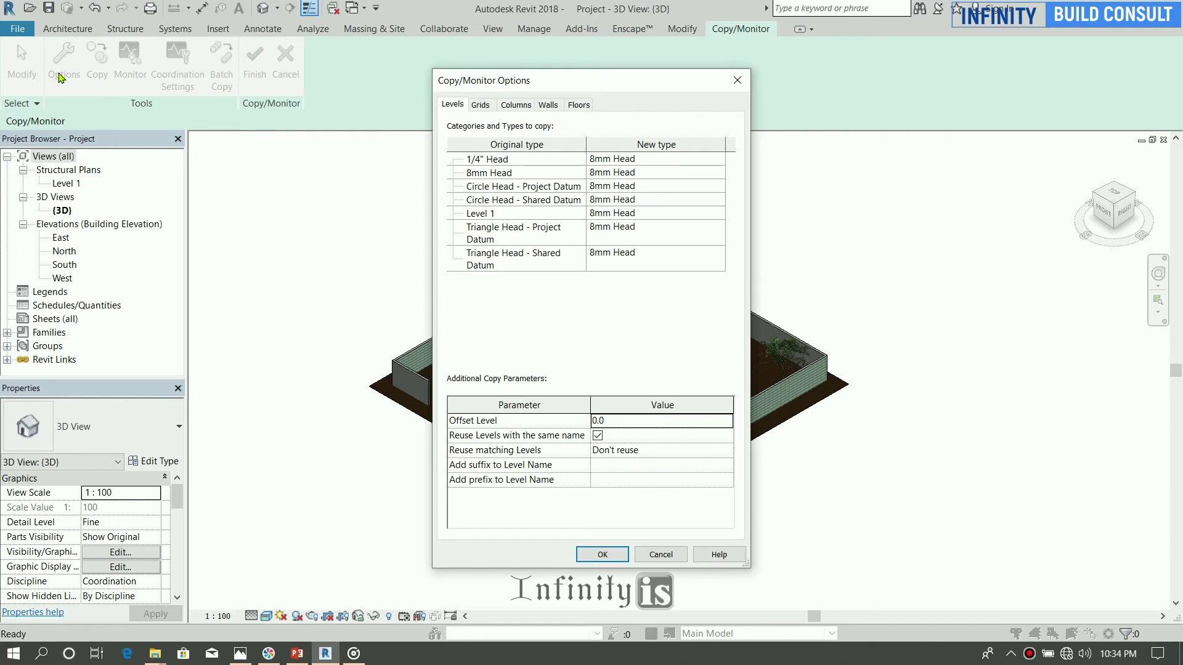
left_click(736, 80)
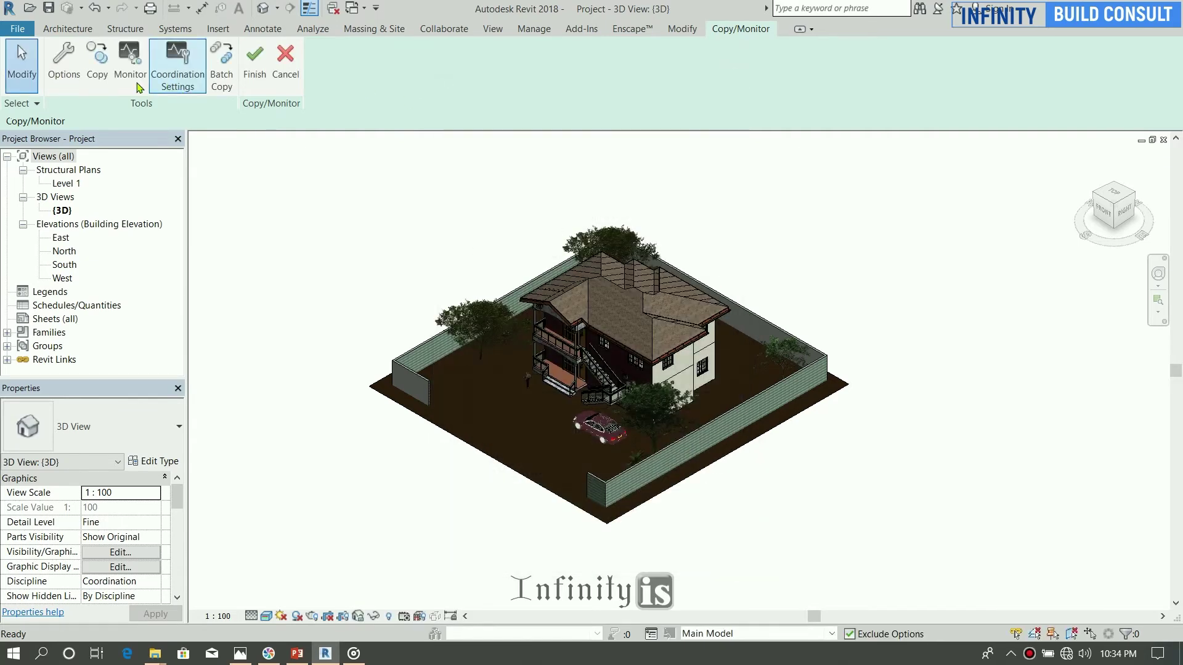
left_click(93, 65)
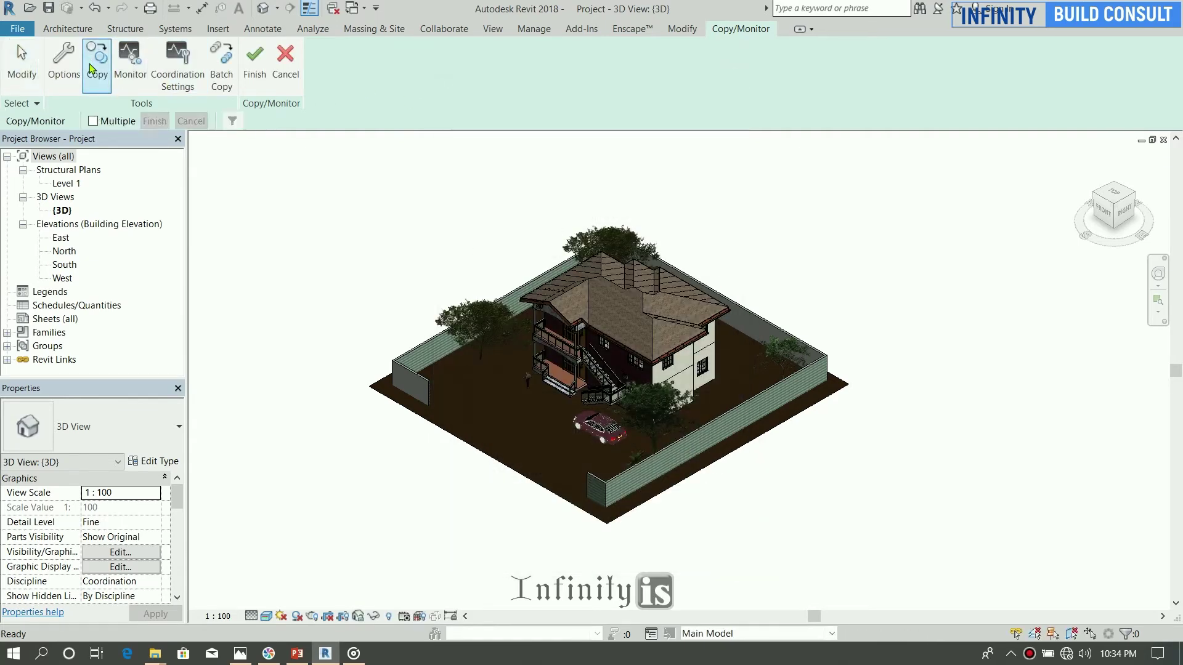
left_click(93, 121)
left_click_drag(324, 154, 966, 599)
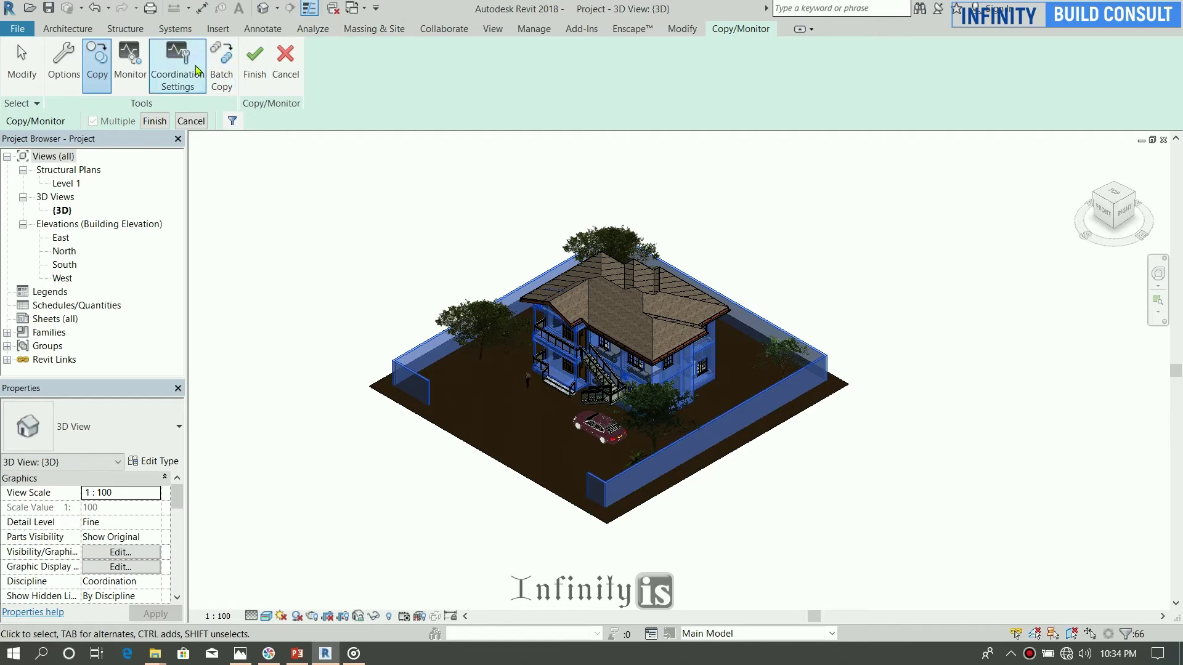
Step: Filter the selection to Floors only, finish copying the two floors, and end Copy/Monitor
left_click(231, 121)
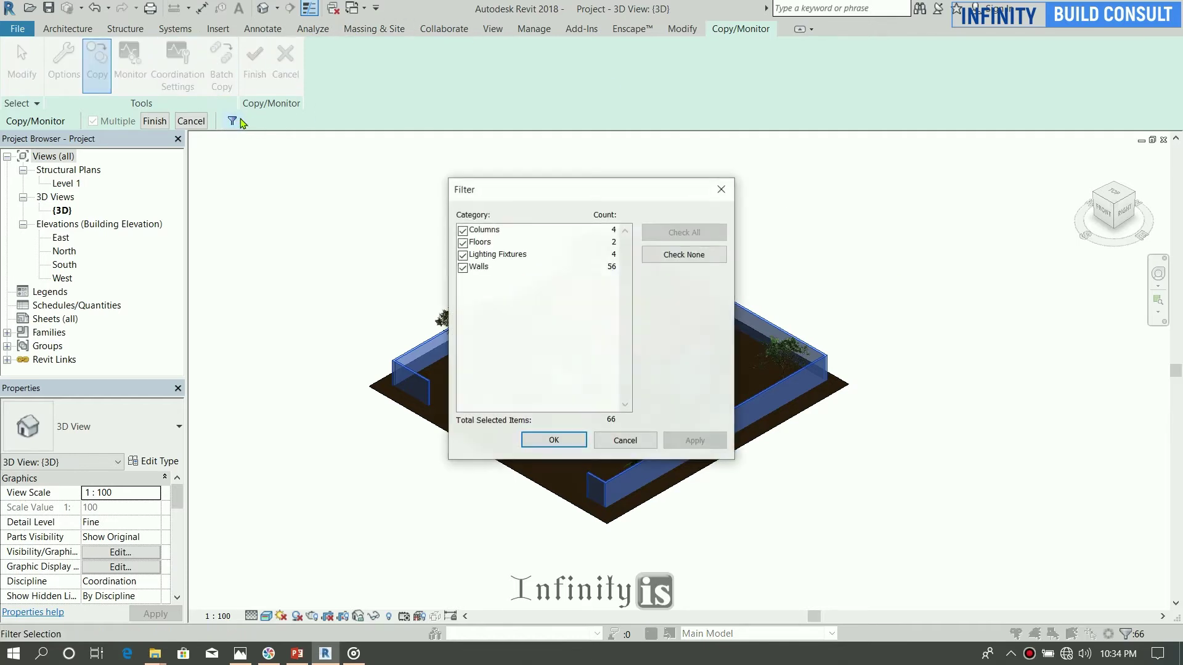
left_click(682, 258)
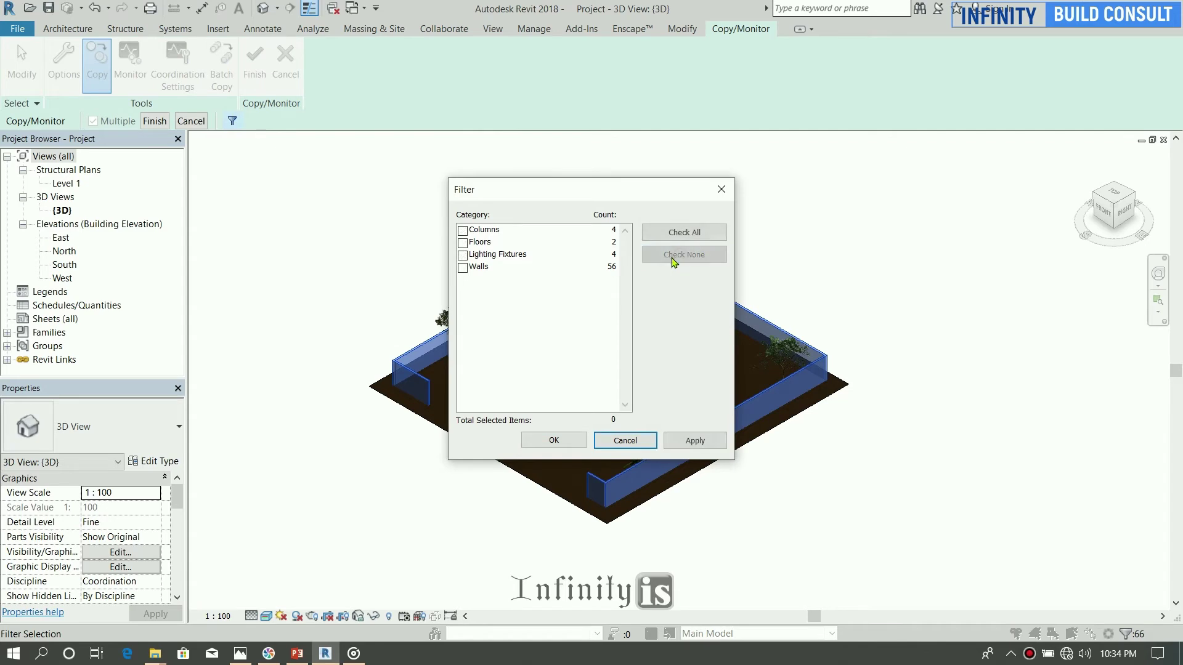
left_click(462, 243)
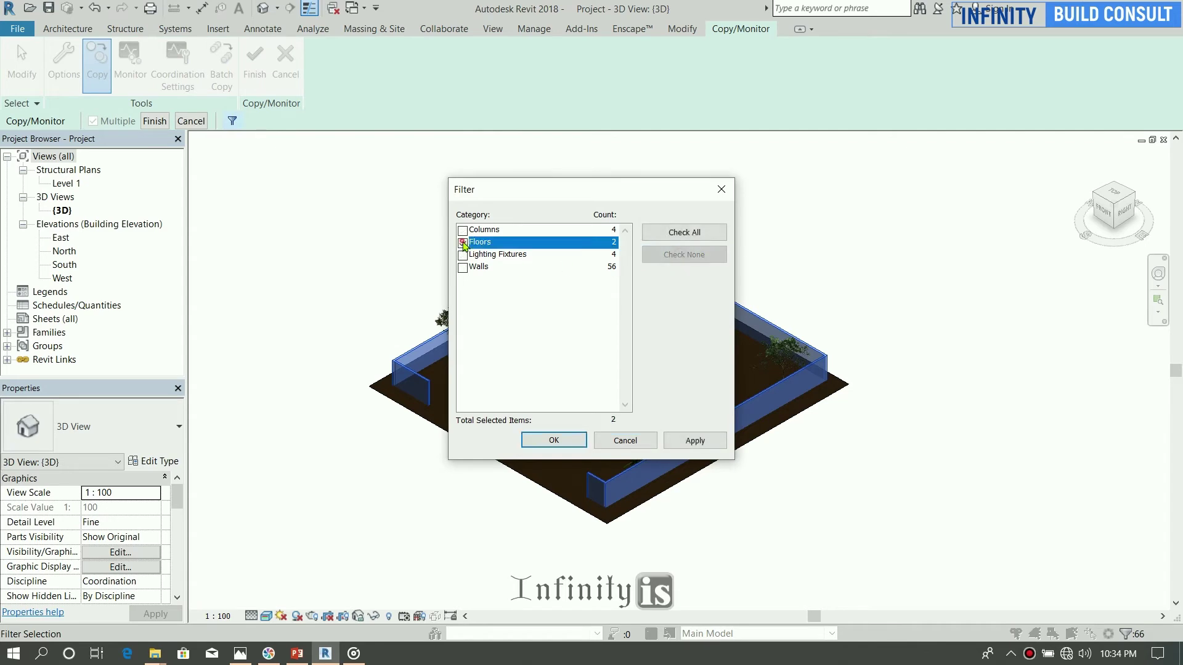
left_click(562, 442)
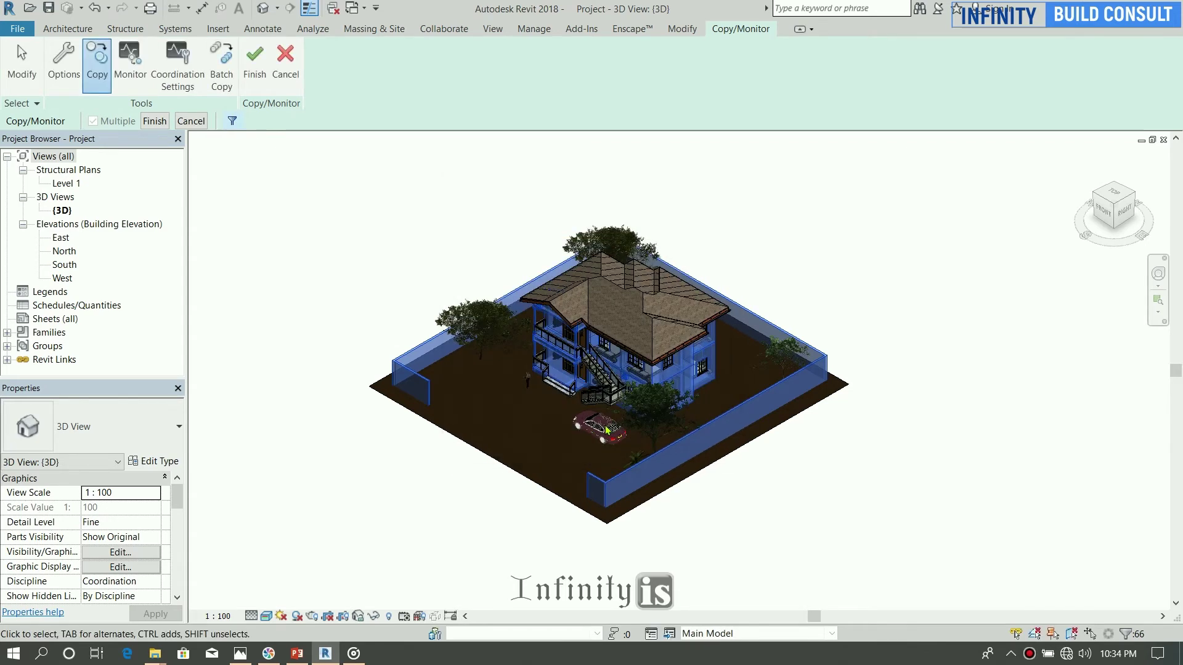
left_click(154, 120)
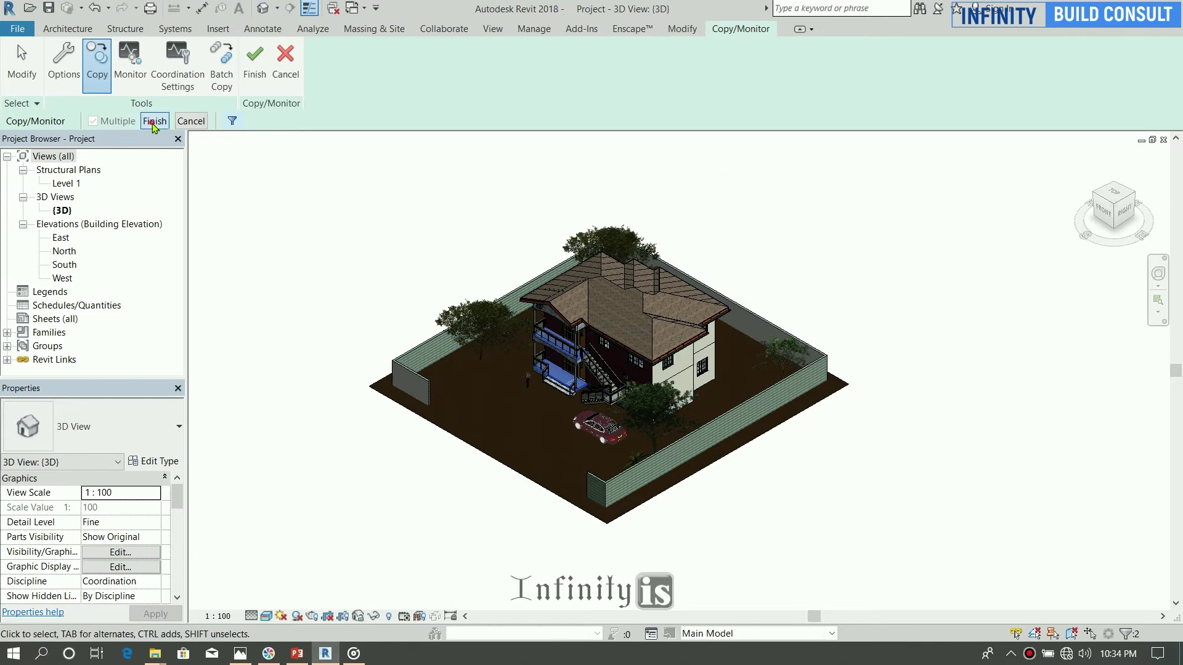
left_click(778, 29)
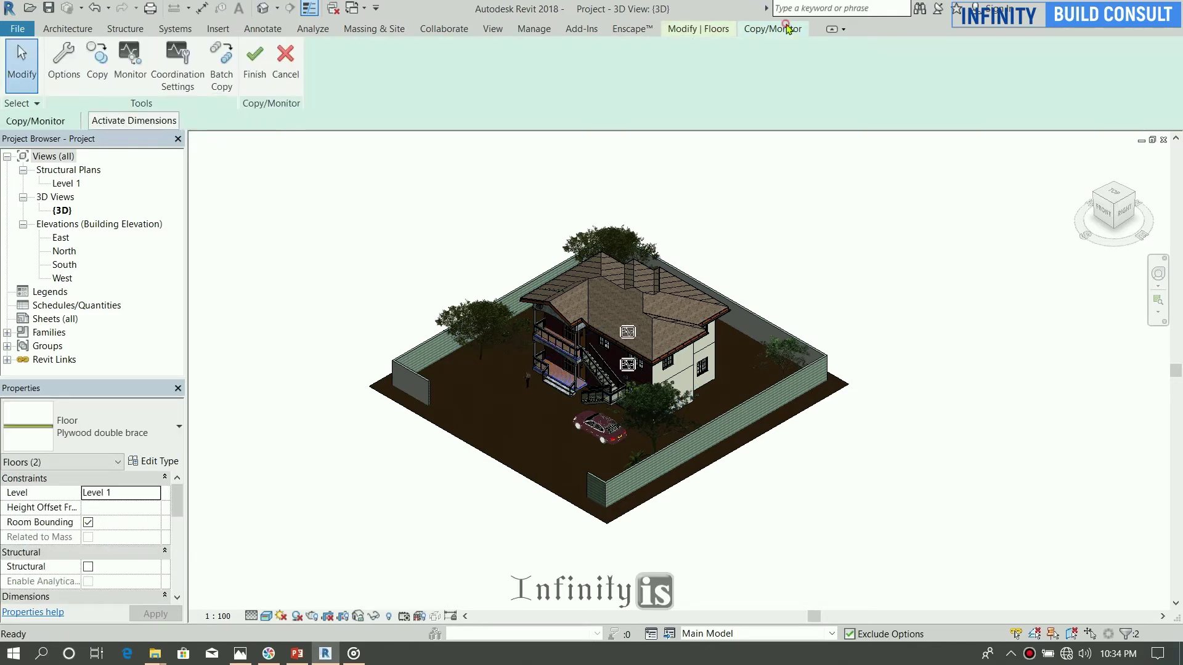
left_click(255, 61)
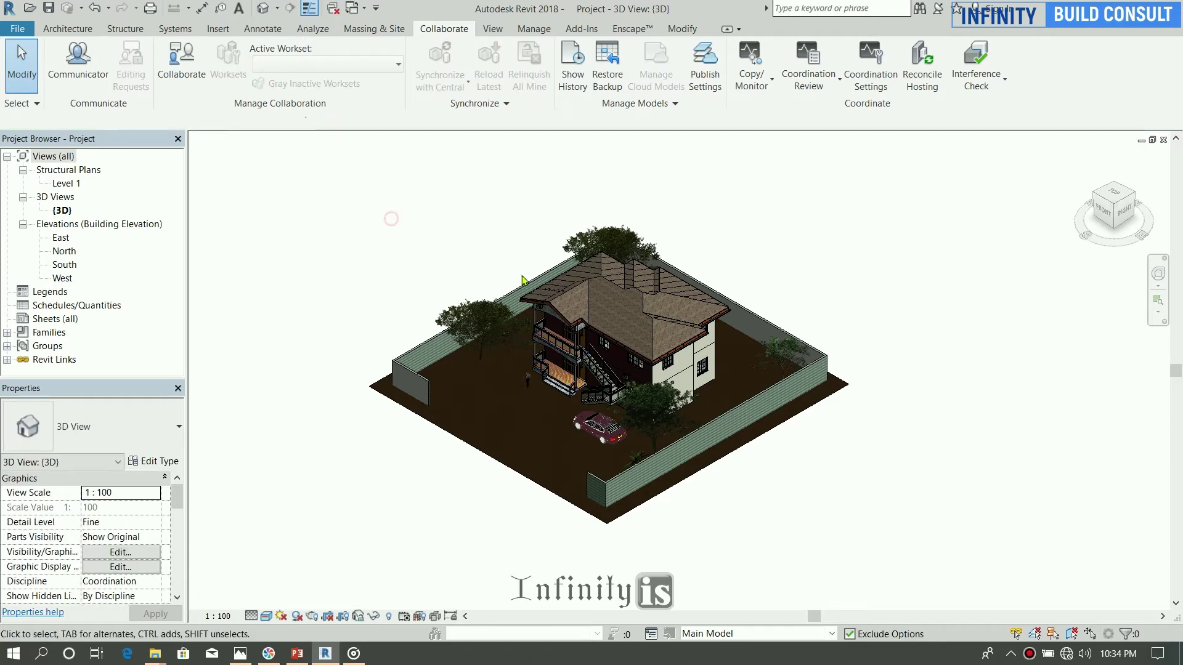
Step: Copy the linked roof to the clipboard and paste it Aligned to Same Place, accepting duplicate types
scroll(582, 300, "up", 3)
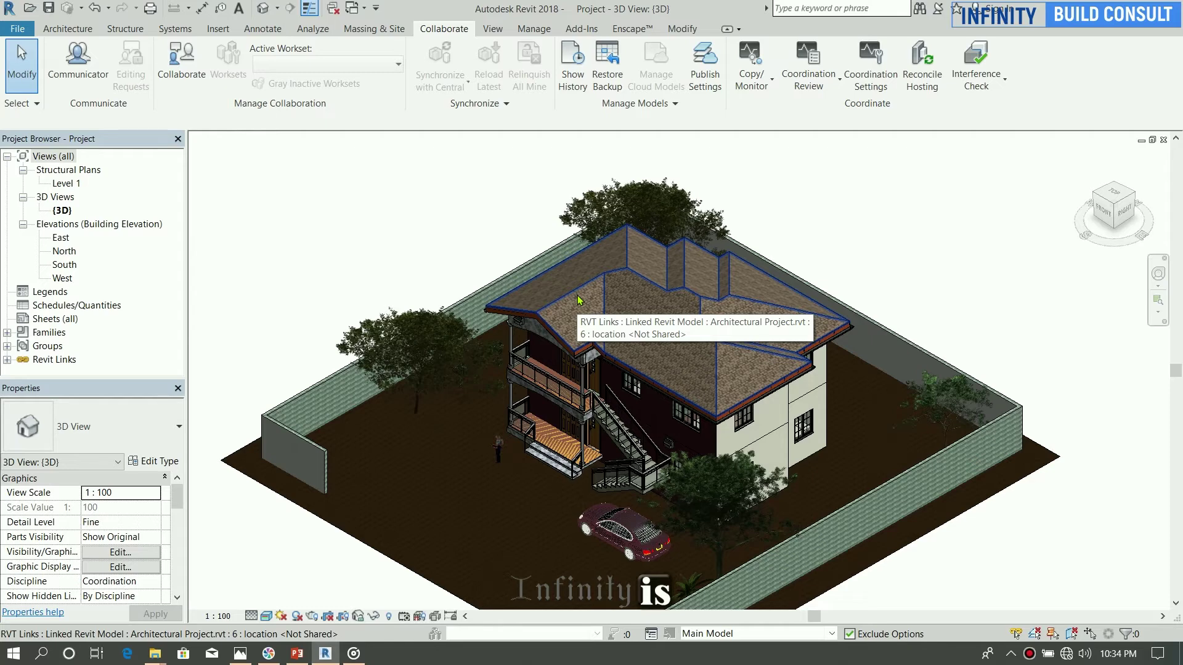
left_click(578, 300)
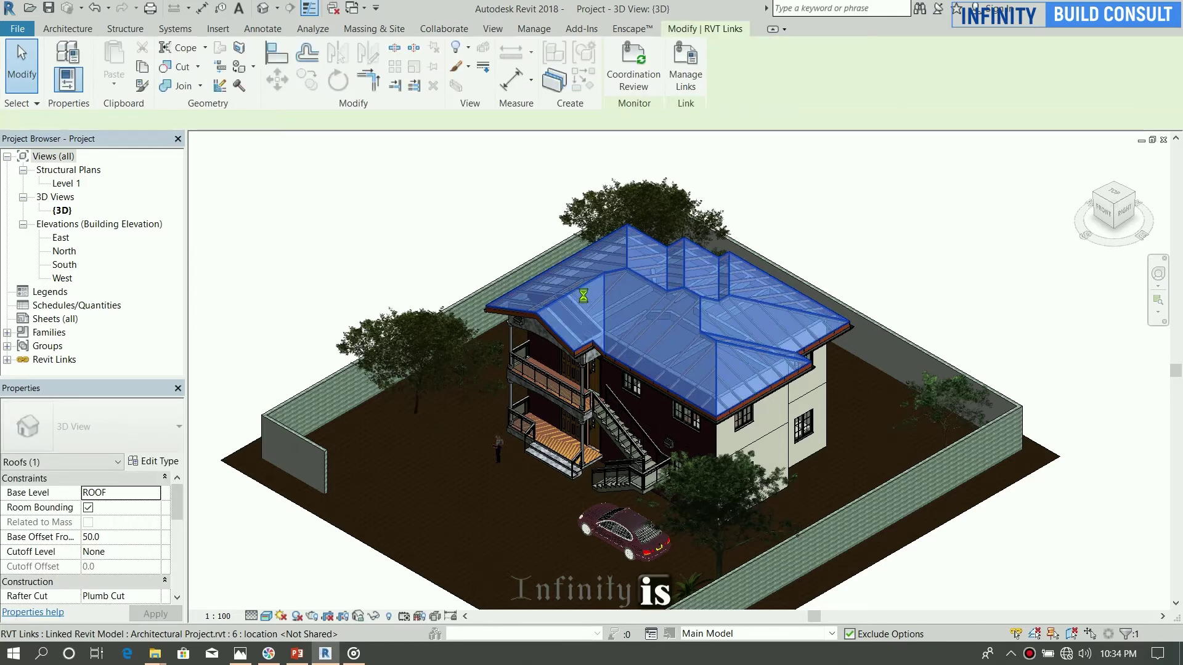
left_click(142, 68)
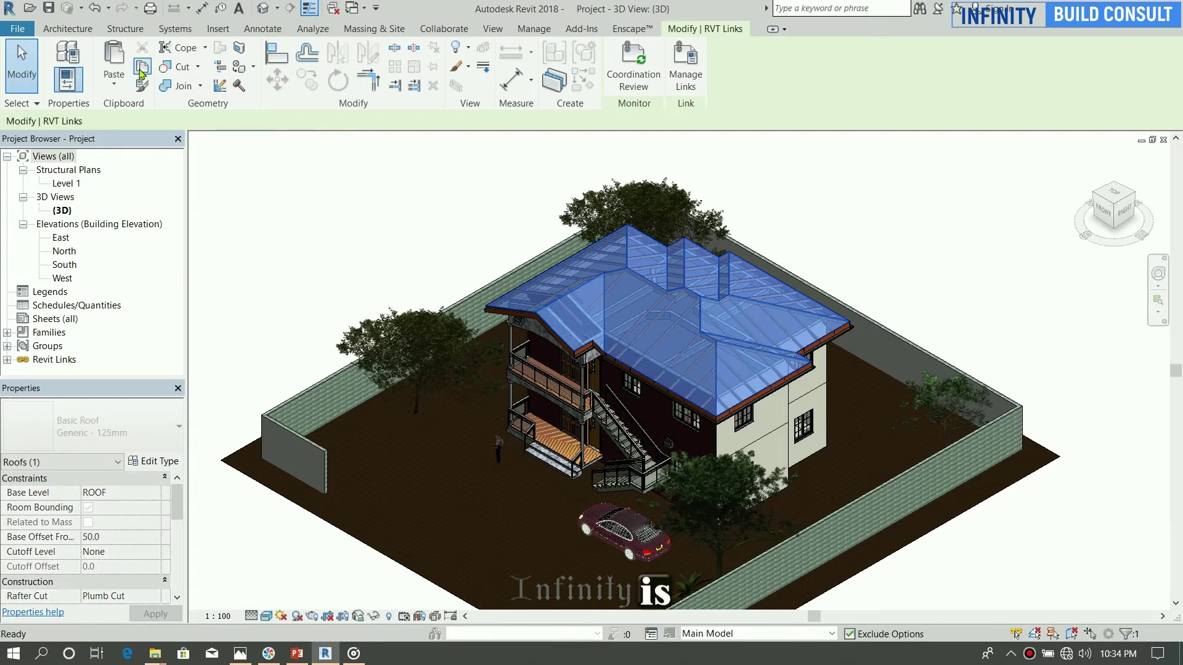
left_click(113, 87)
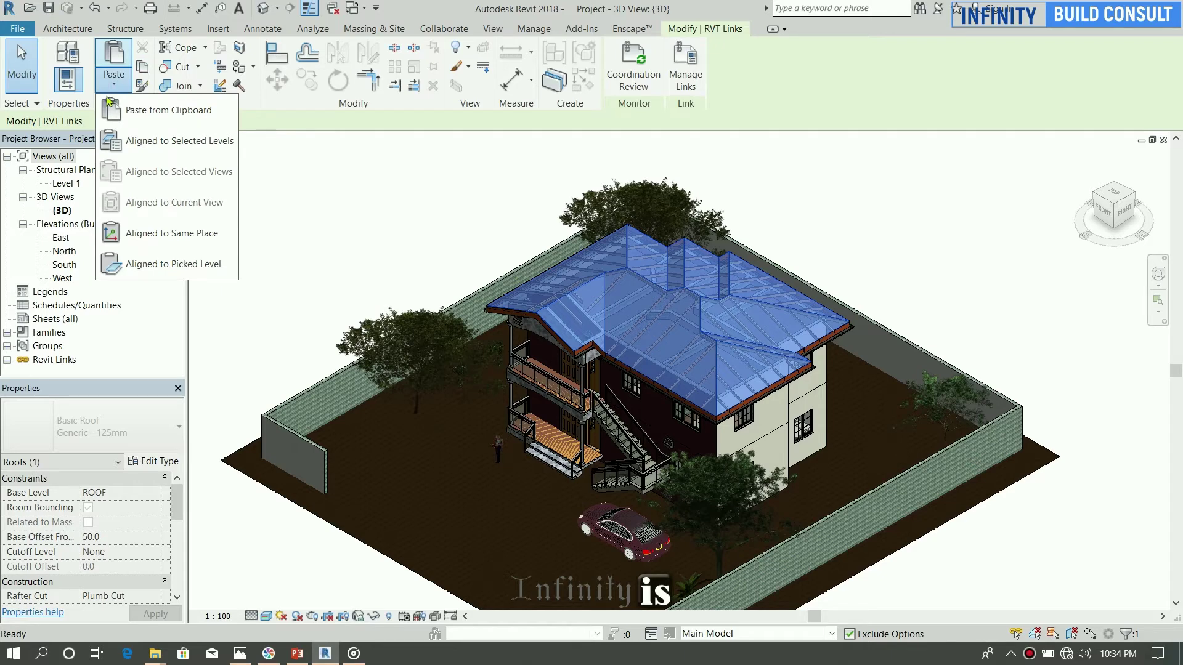
left_click(163, 238)
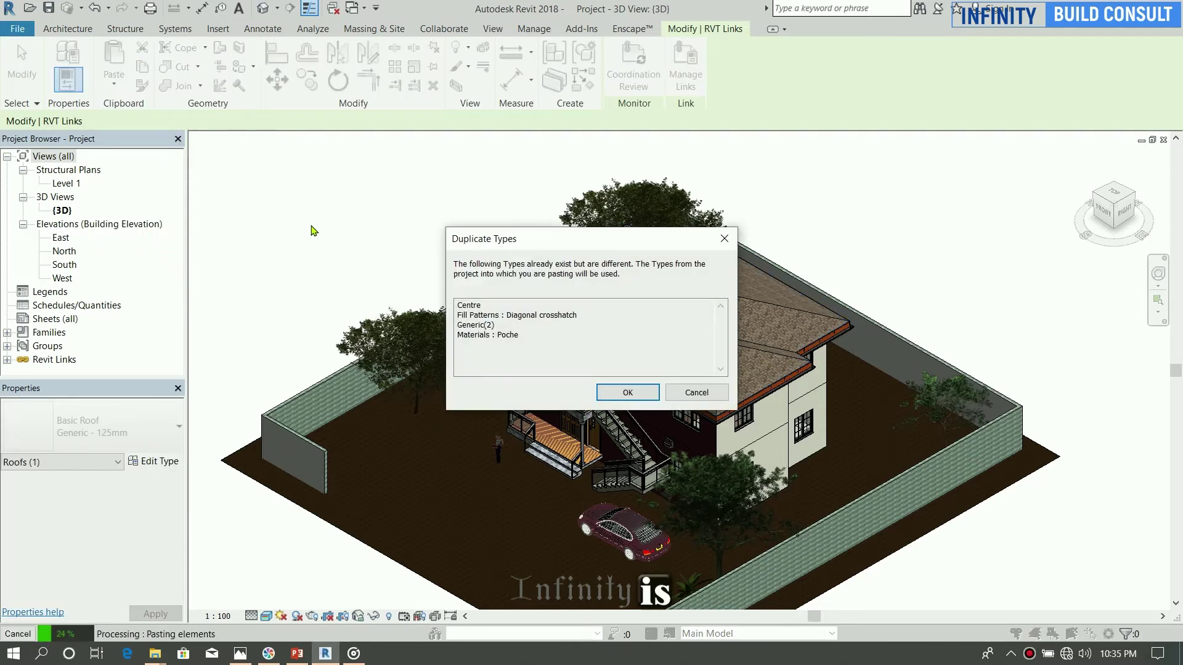
left_click(643, 397)
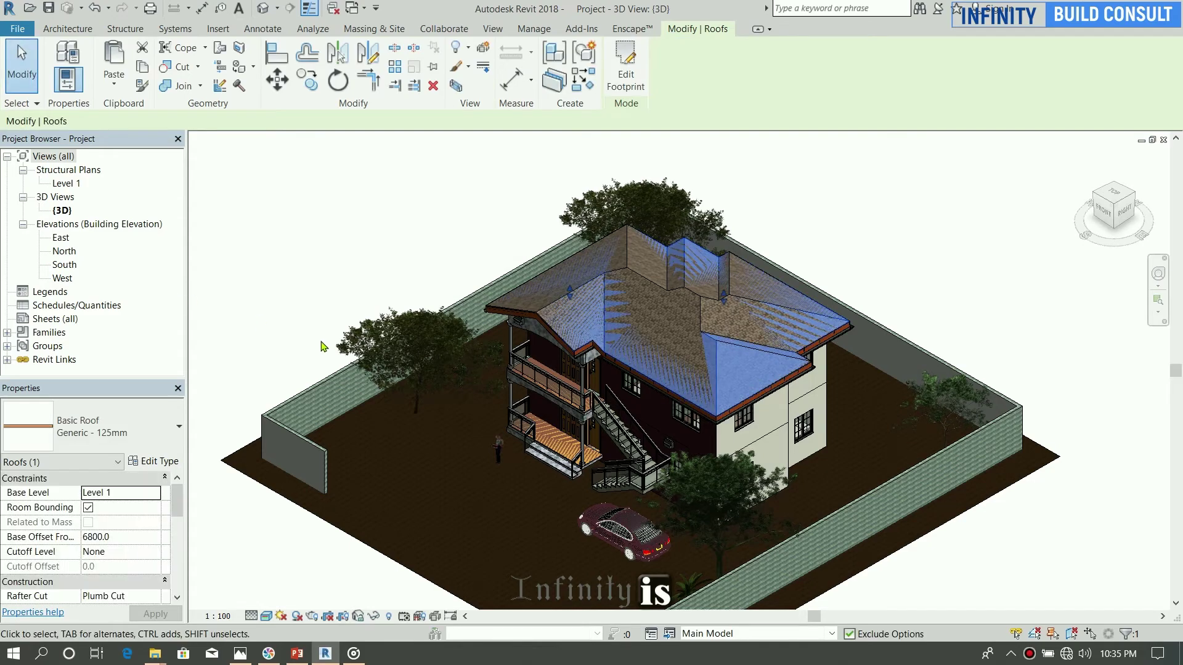
Step: Check the pasted roof, then review the lesson outline slide and return to Revit
scroll(585, 281, "up", 4)
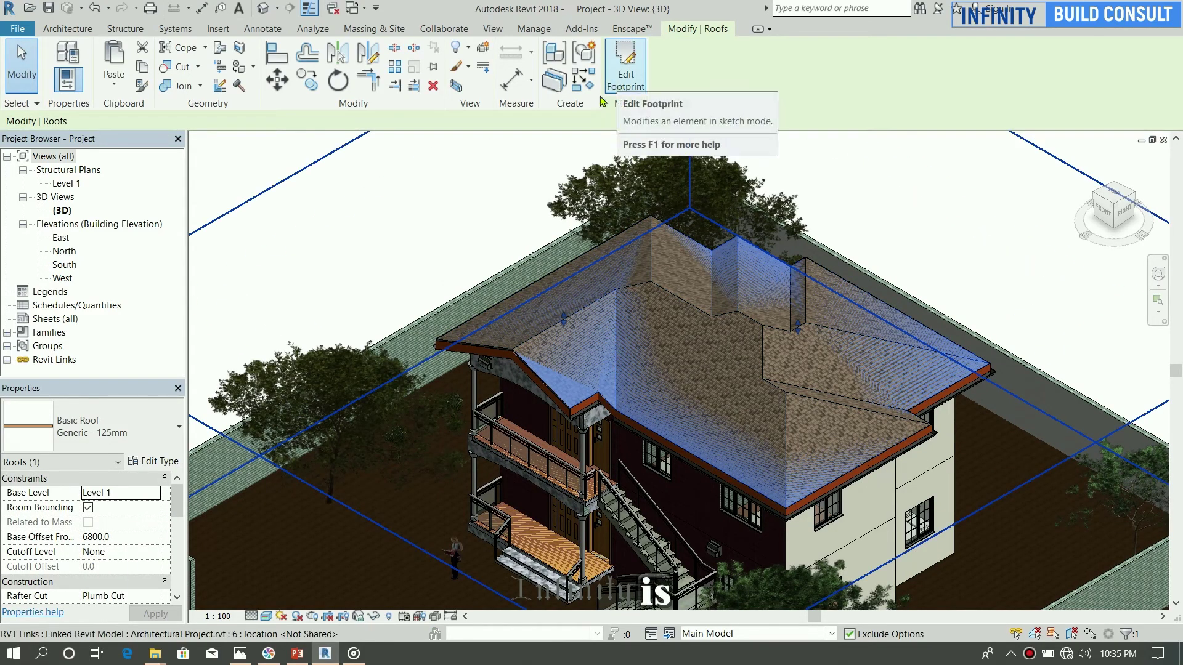
scroll(295, 266, "down", 5)
left_click(298, 264)
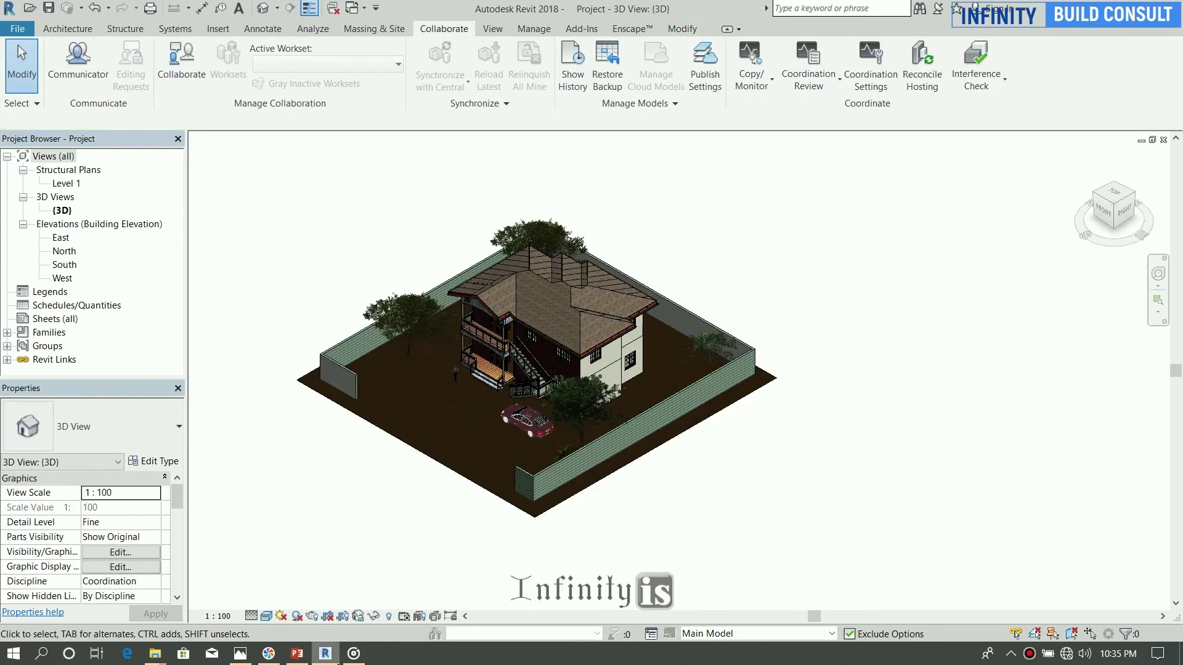
left_click(289, 658)
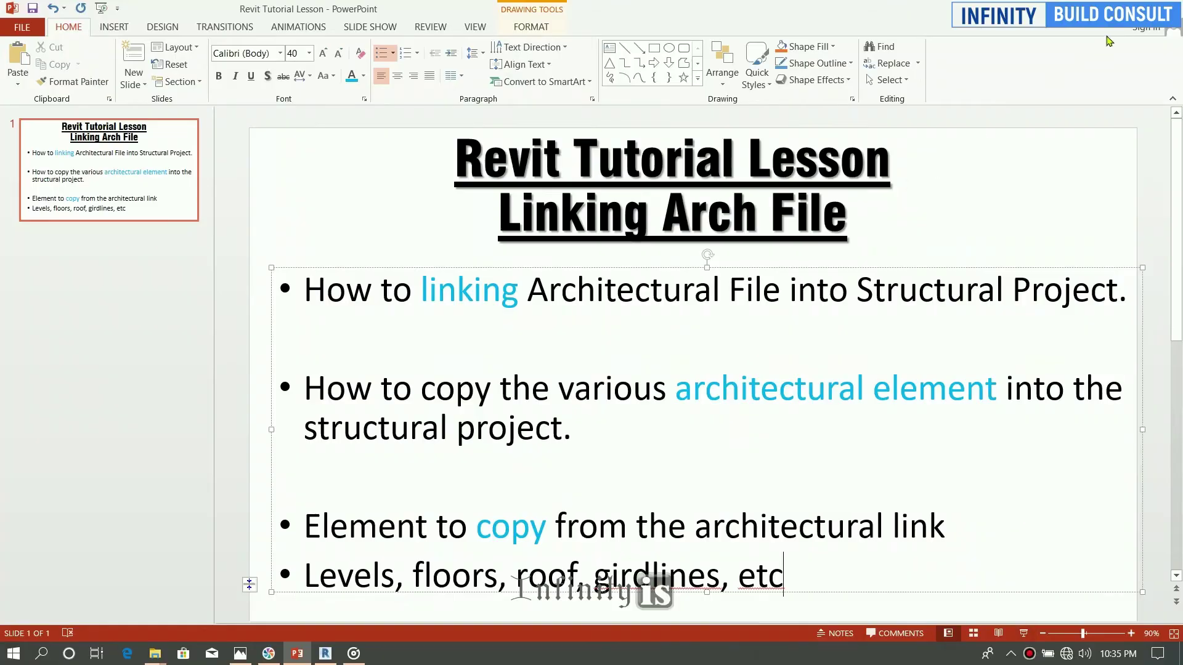
key("alt+Tab")
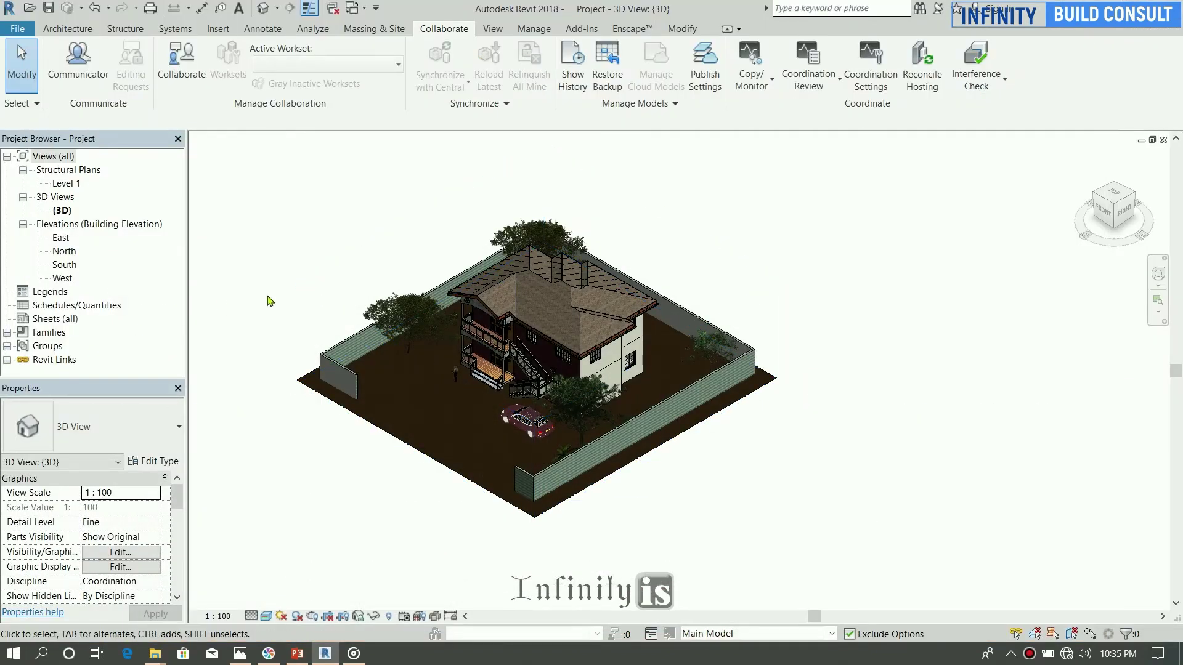
Step: Open the East elevation view
left_click(64, 240)
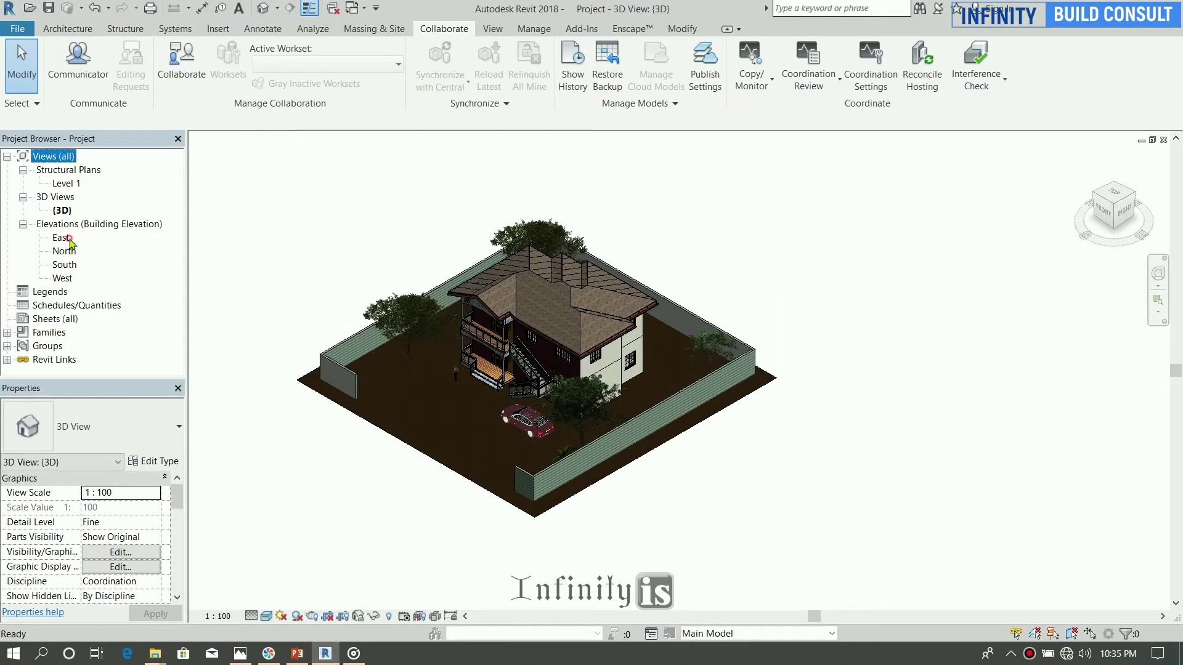
double_click(62, 238)
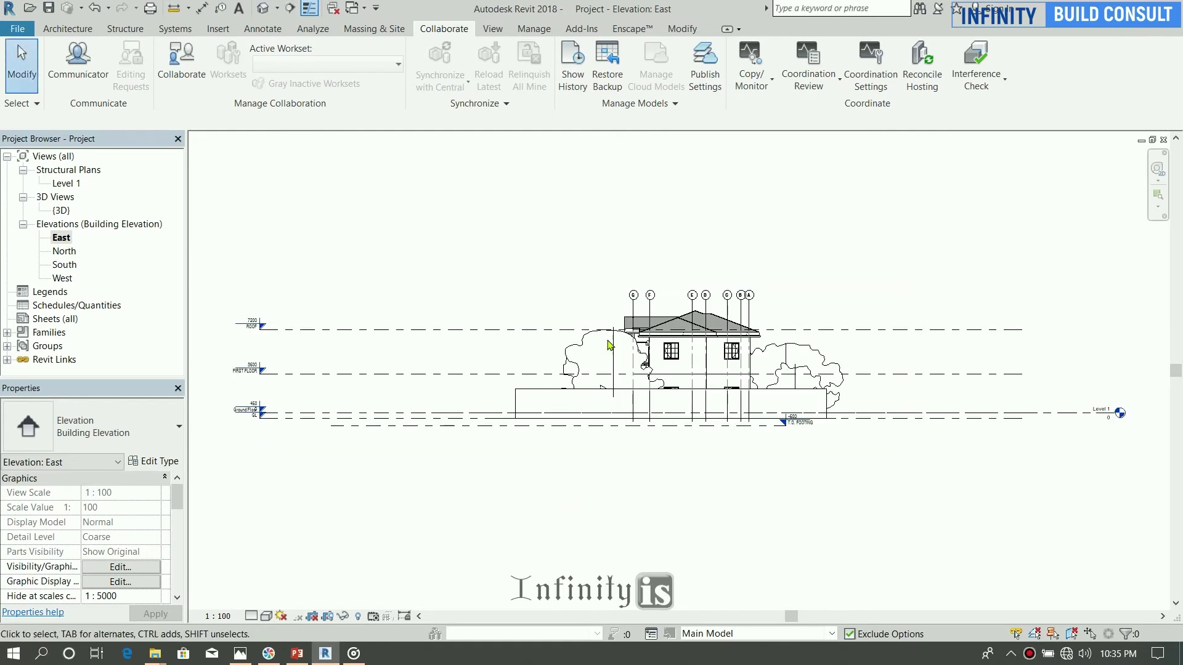
scroll(707, 427, "up", 1)
scroll(562, 389, "down", 2)
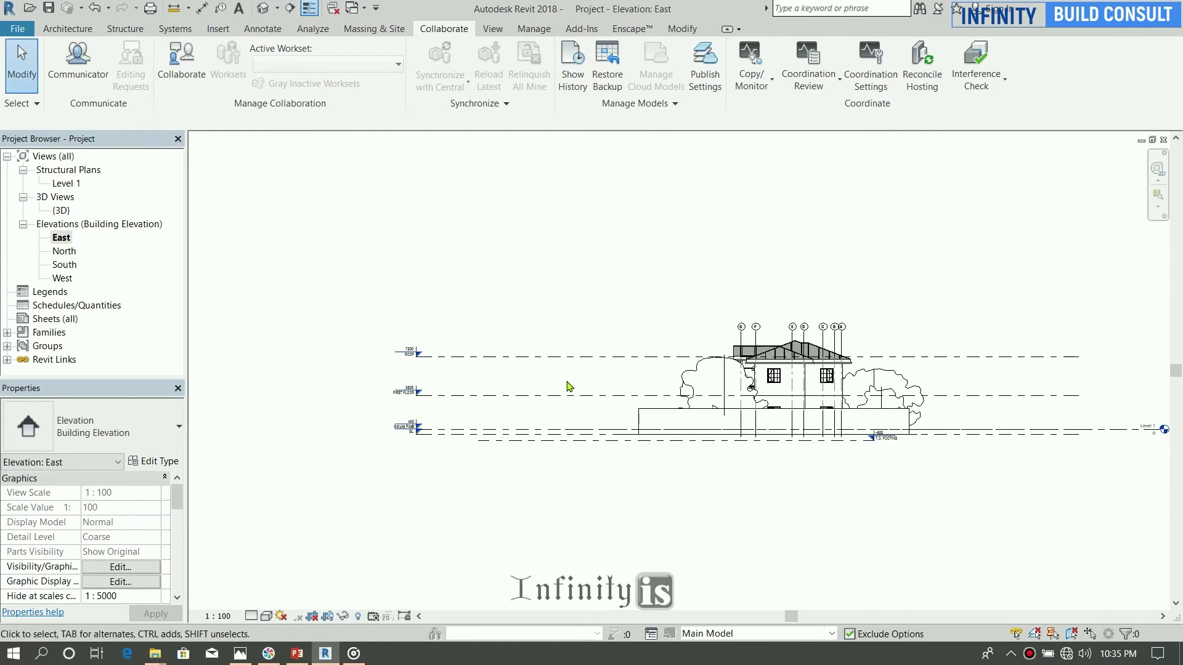
Step: Copy/Monitor the linked model's four levels, including ROOF, FIRST FLOOR and Ground Floor, with Multiple selection
left_click(763, 66)
left_click(768, 142)
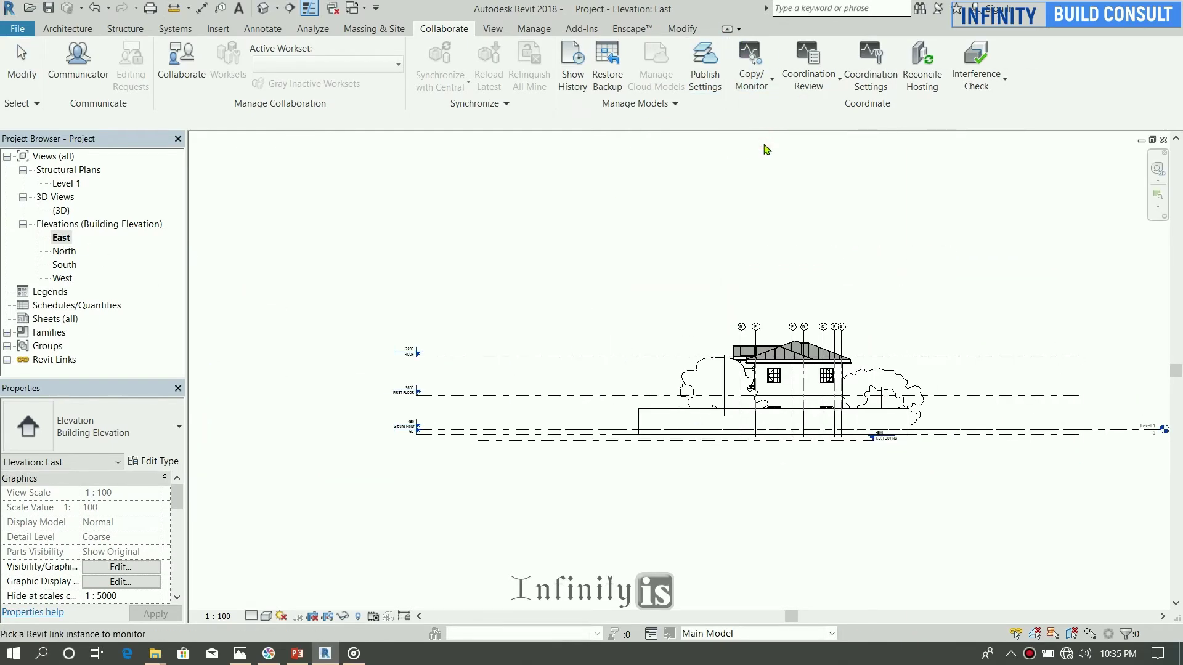
left_click(491, 359)
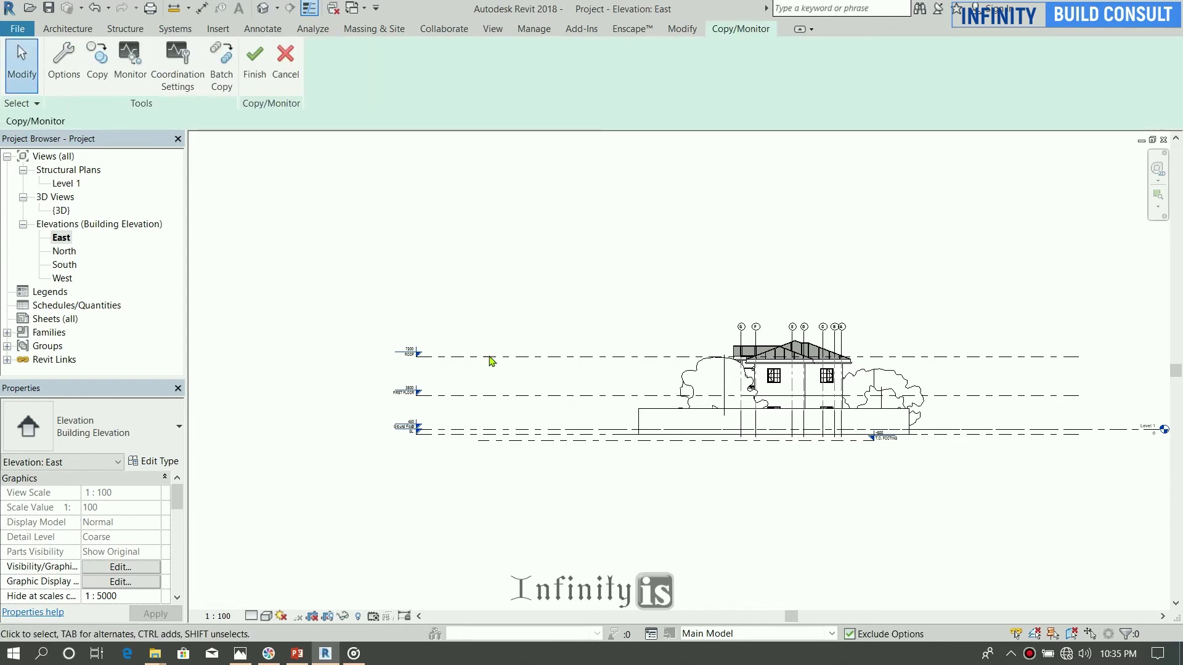
left_click(92, 79)
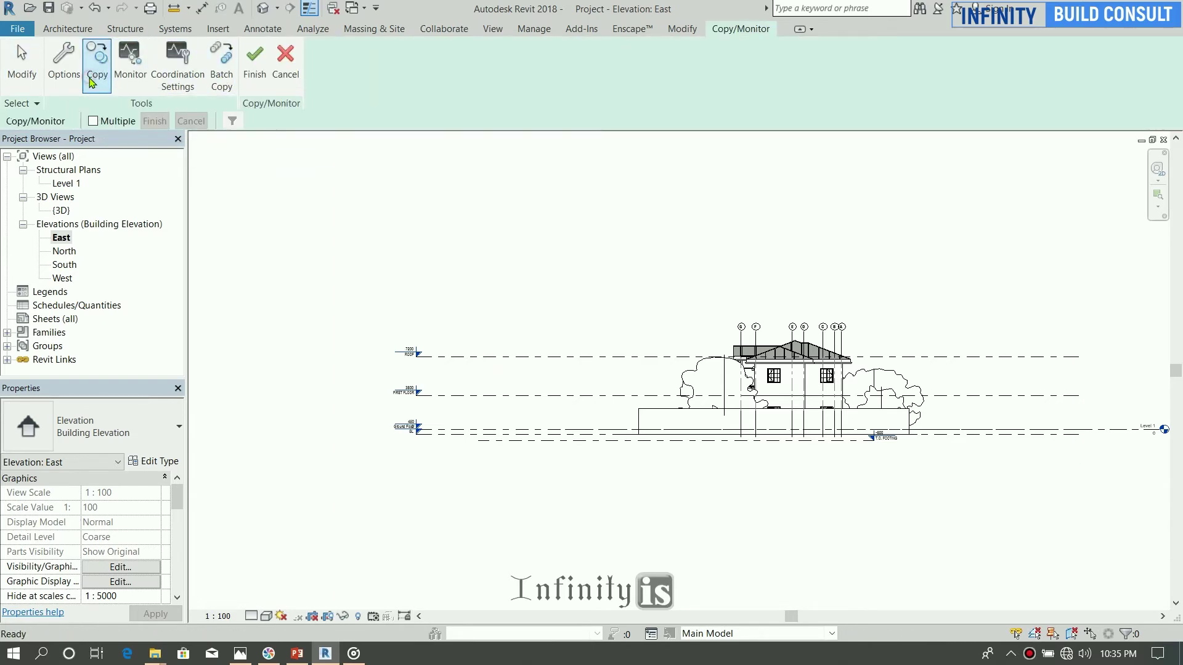
left_click(93, 121)
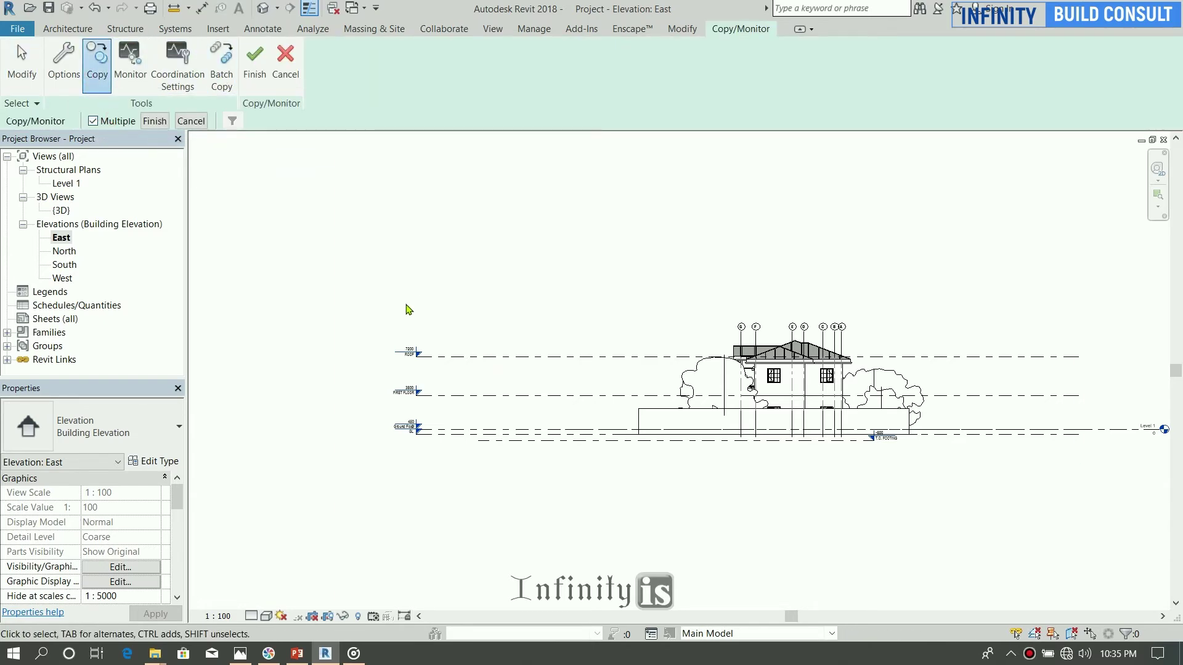
scroll(454, 323, "up", 1)
left_click_drag(454, 323, 394, 478)
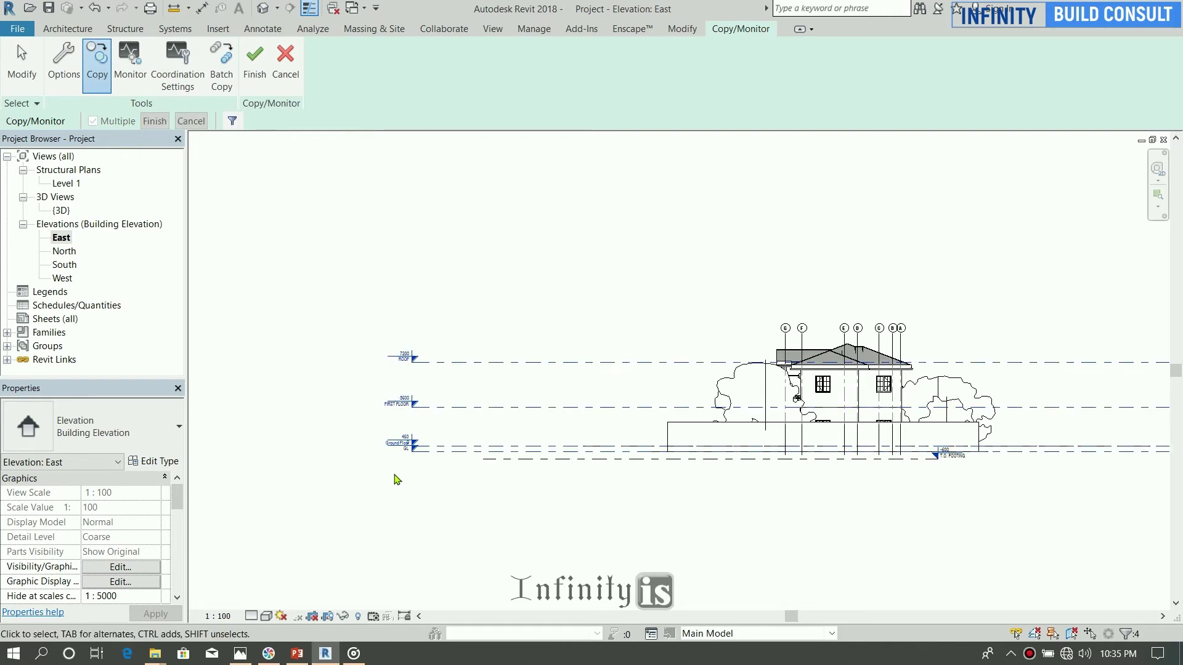
left_click(153, 120)
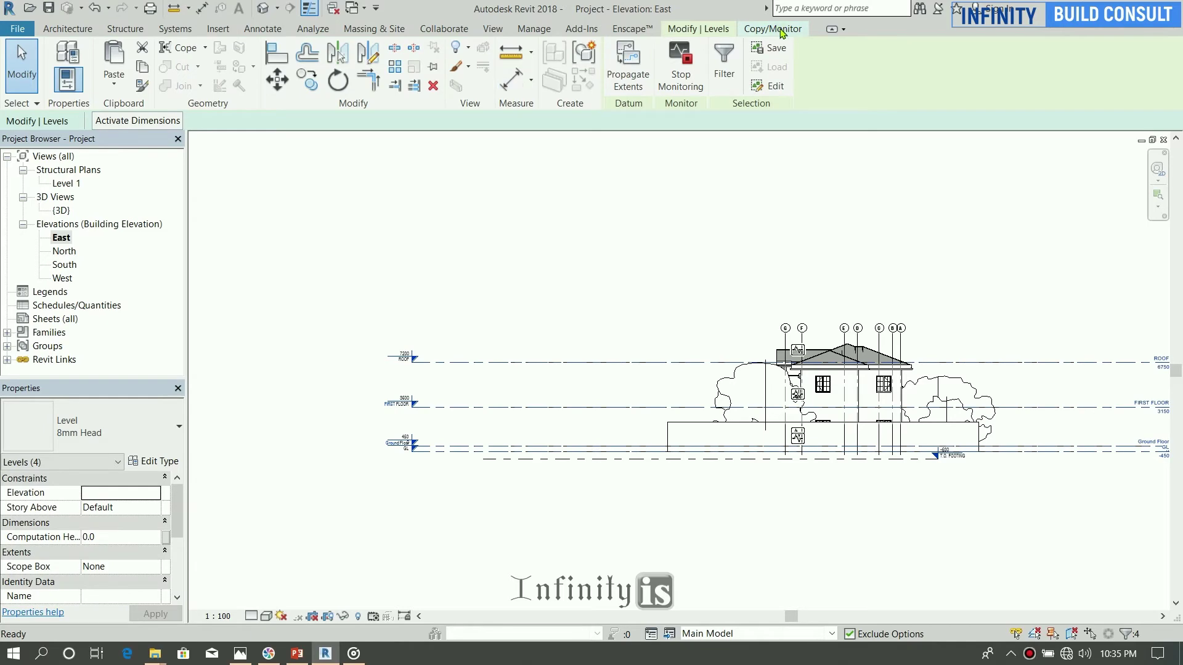
left_click(774, 29)
Step: End the copy and monitor session and zoom to see the East elevation levels
left_click(283, 69)
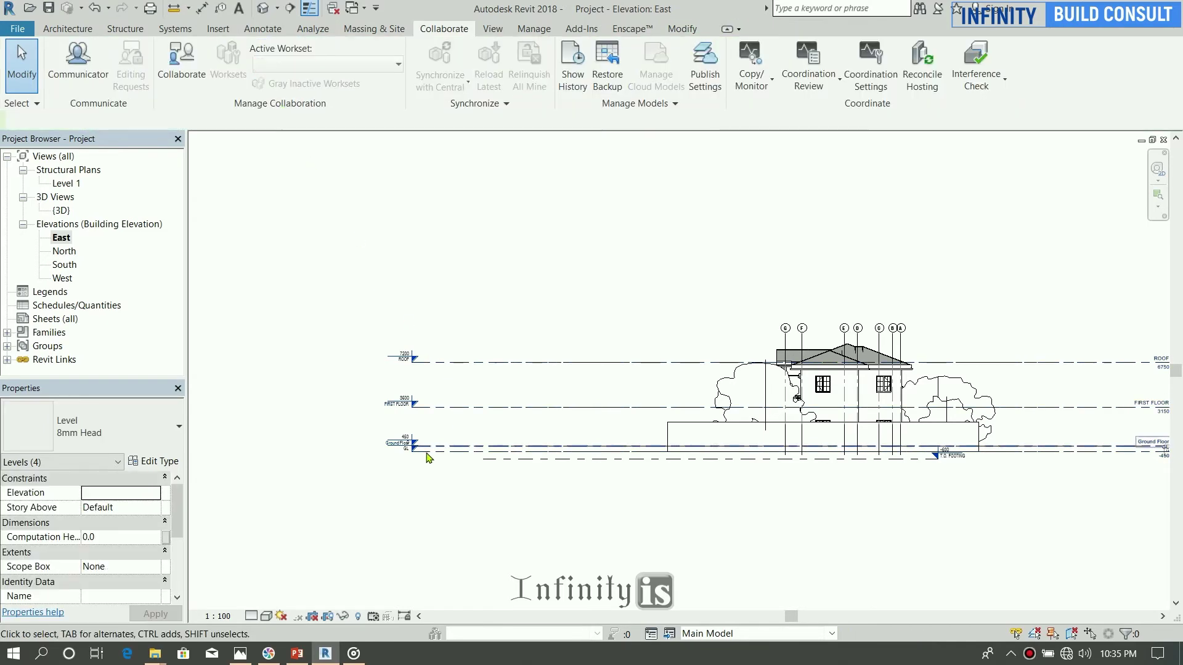
scroll(435, 339, "down", 3)
scroll(634, 357, "up", 5)
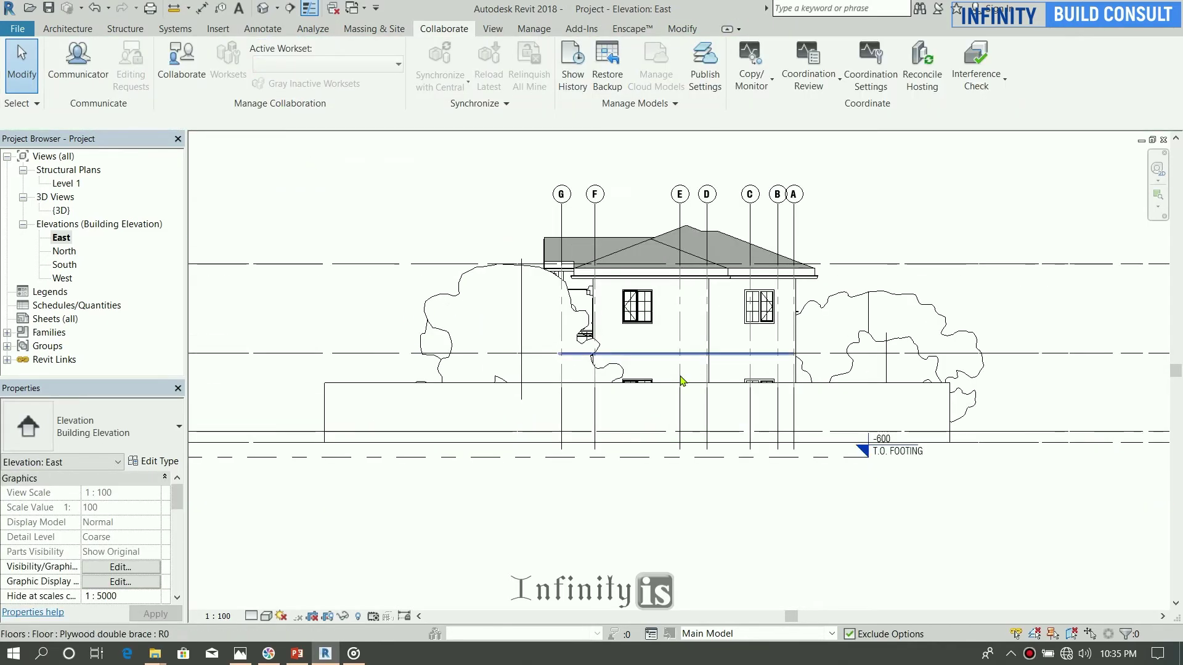
scroll(203, 336, "down", 5)
scroll(304, 325, "up", 8)
Step: Select the ROOF level to confirm its 6750 elevation, zoom out over all levels, then deselect it
left_click(371, 320)
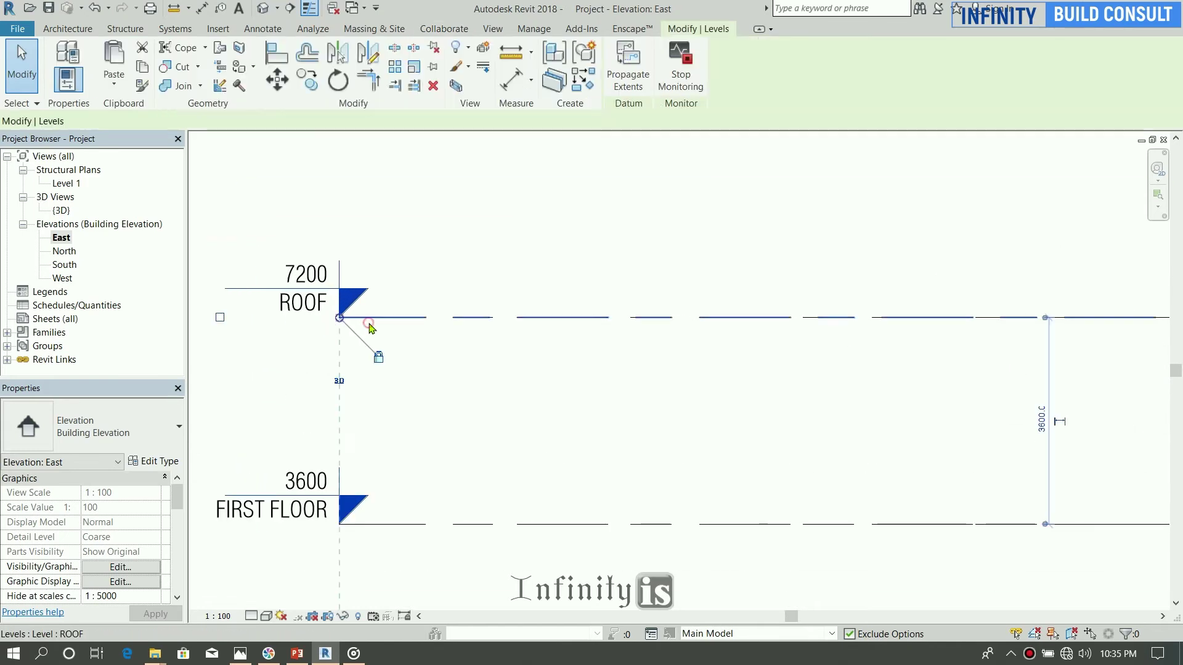
scroll(470, 310, "down", 1)
scroll(338, 322, "down", 1)
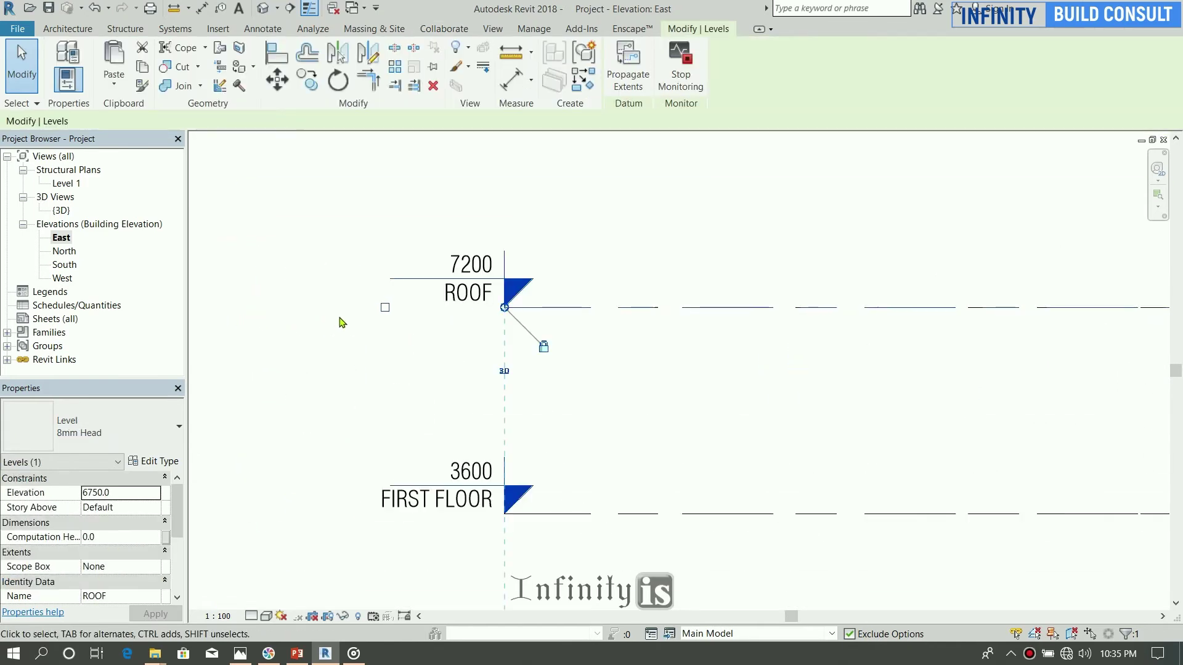
scroll(409, 327, "up", 4)
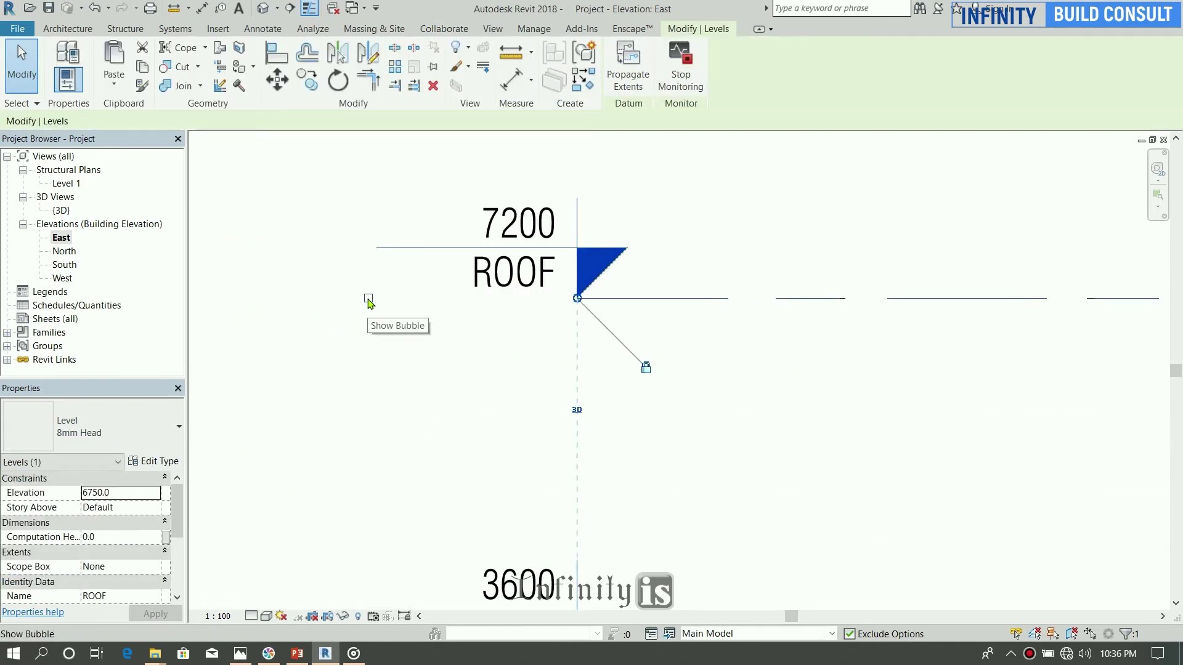
scroll(454, 261, "down", 5)
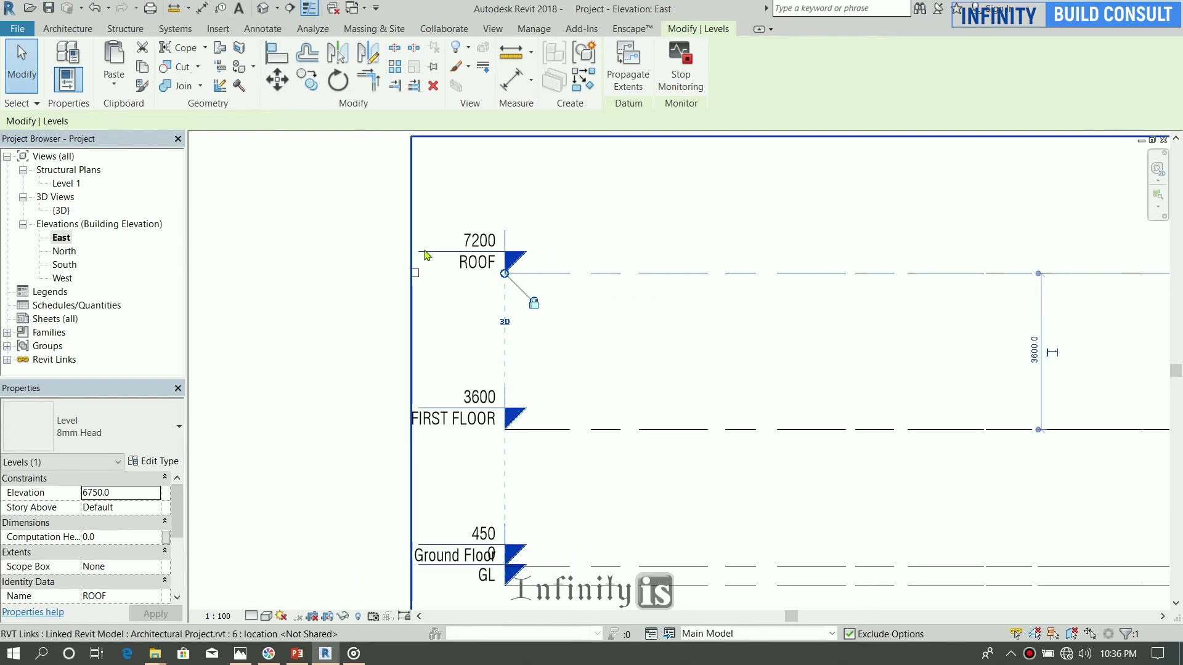
scroll(347, 251, "down", 3)
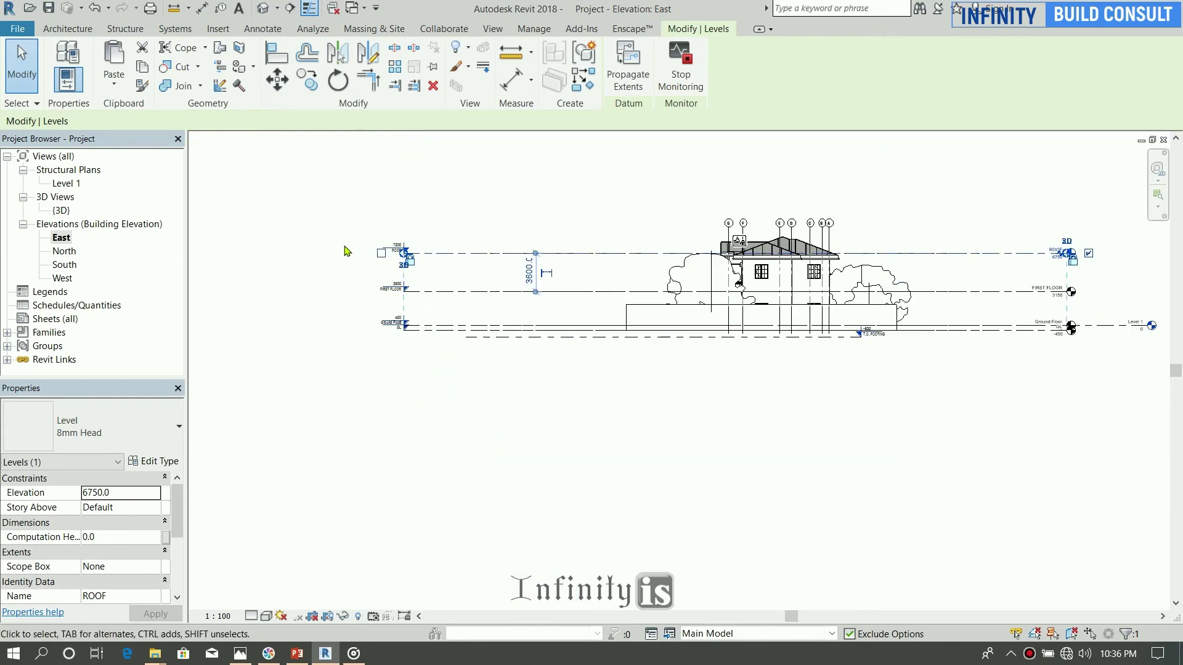
left_click(309, 327)
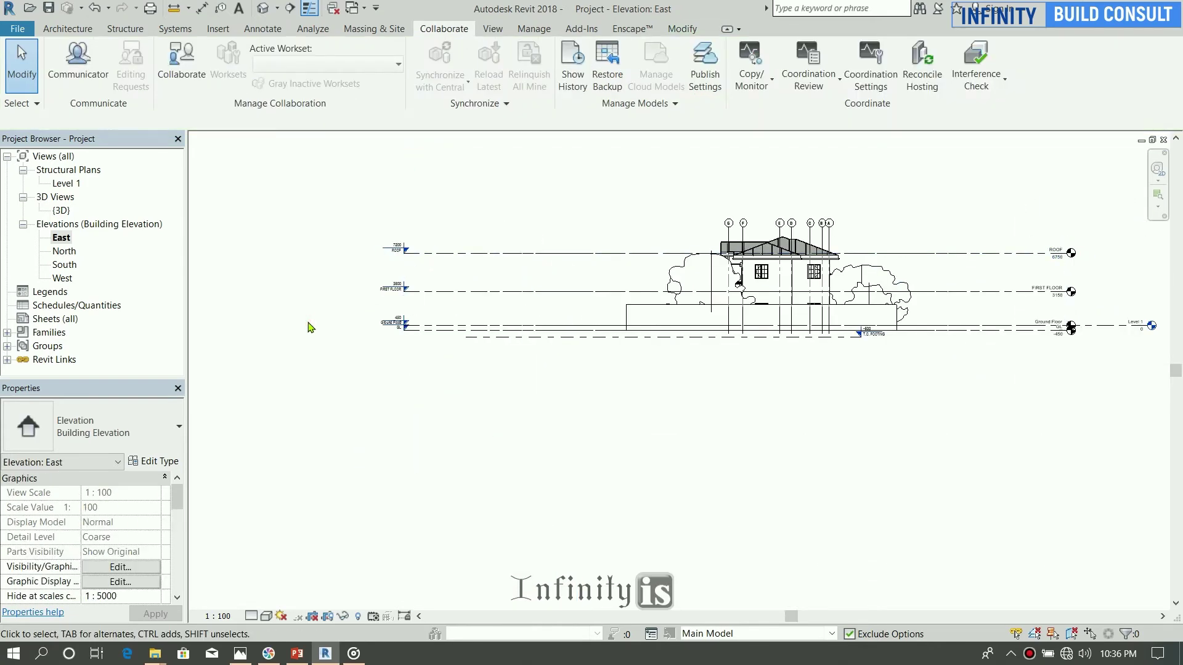
Step: Review the East elevation's linked-model visibility settings, closing them without changes
left_click(119, 567)
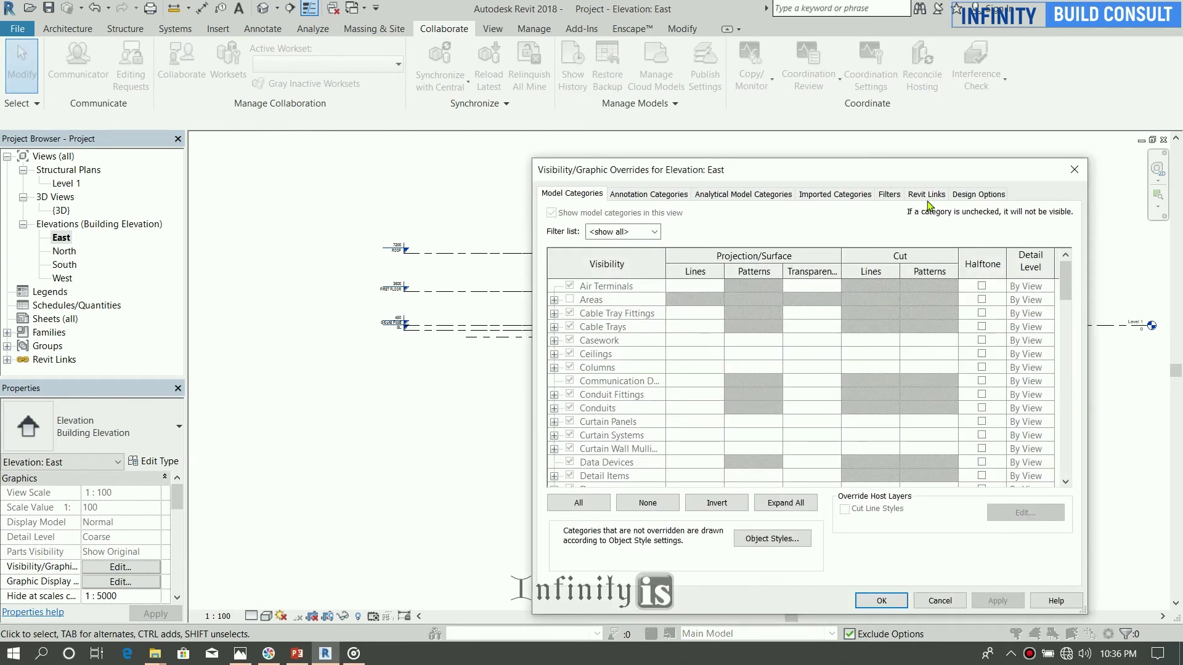
left_click(928, 196)
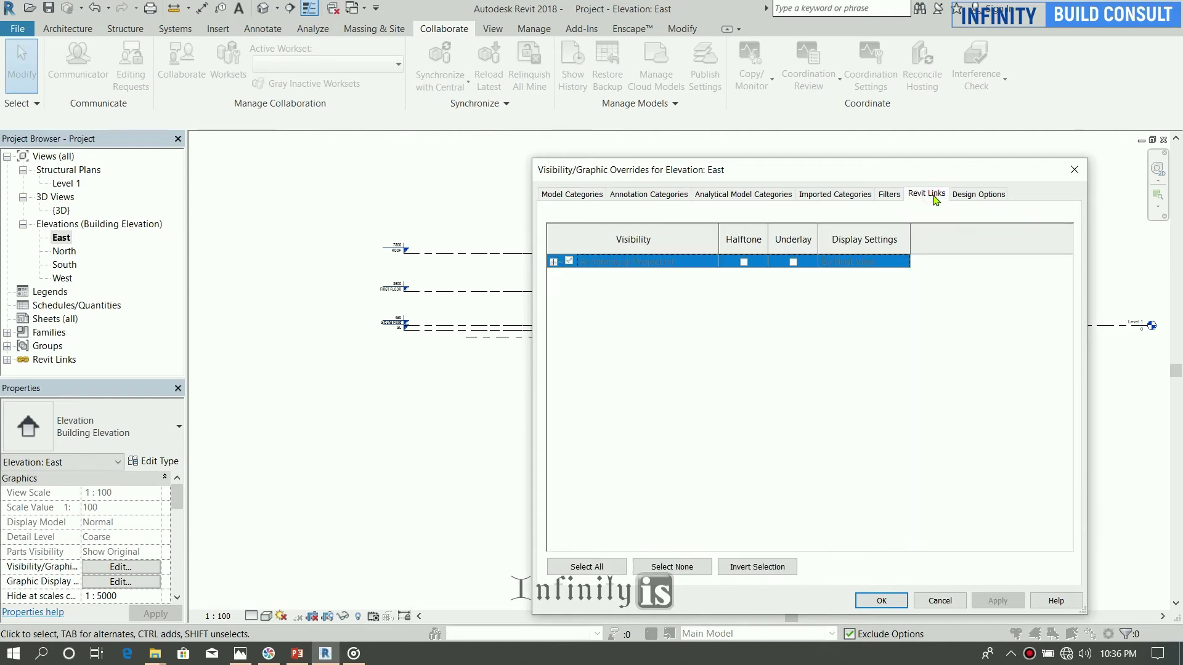
left_click(1075, 170)
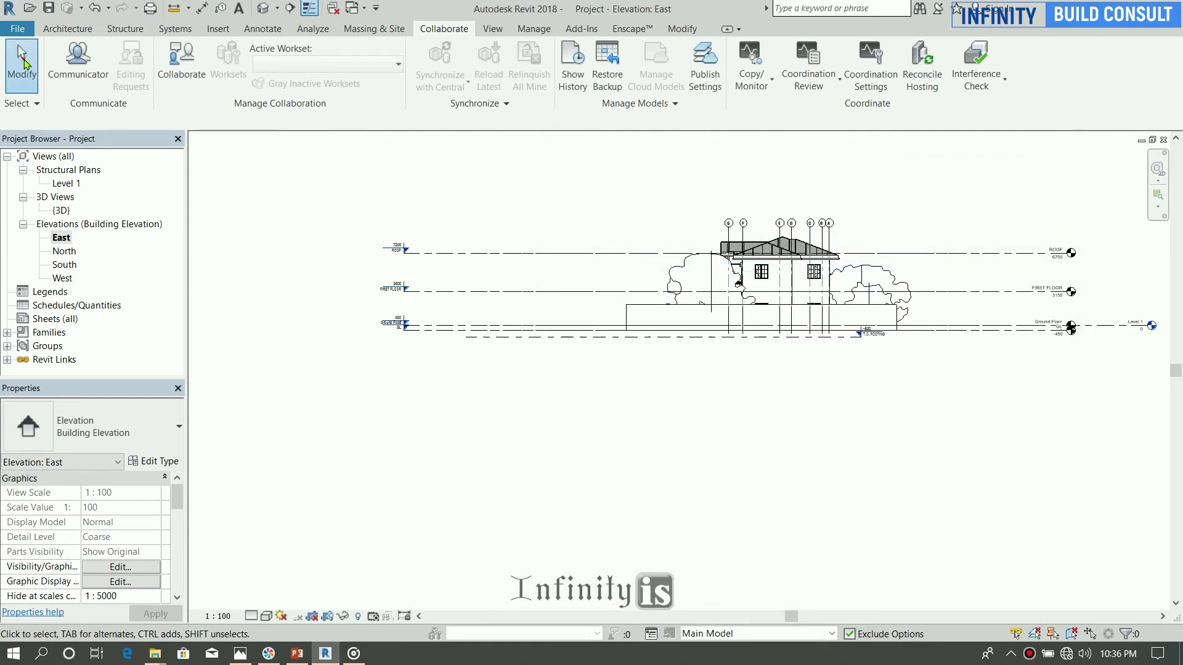
left_click(110, 567)
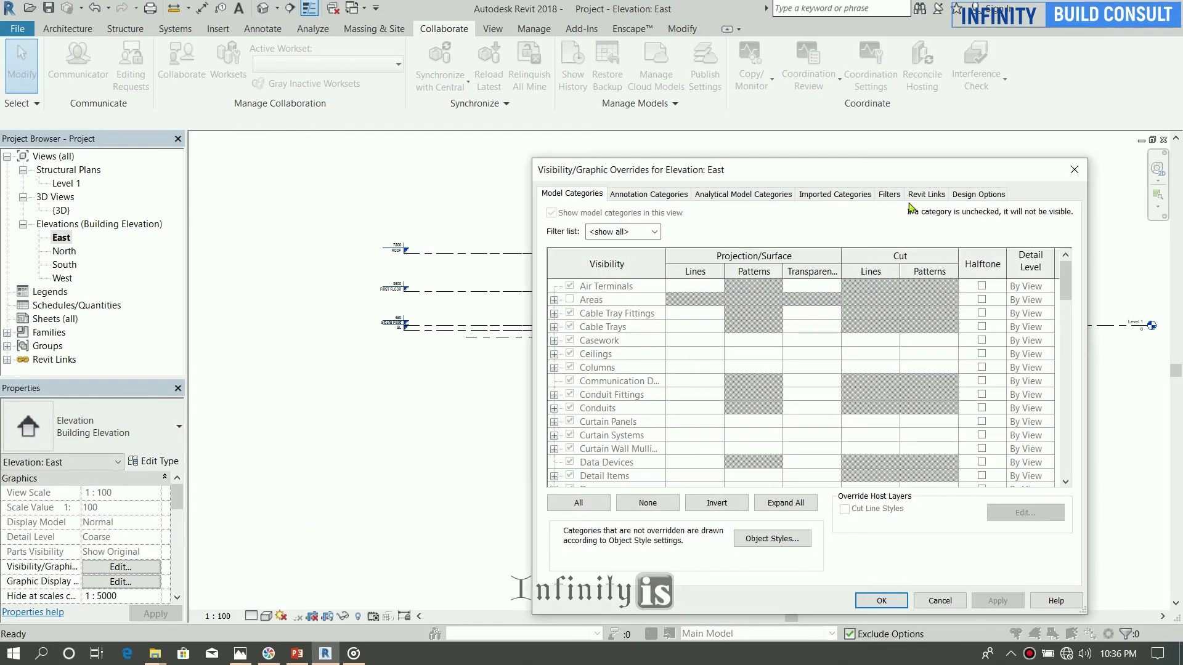
left_click(1074, 169)
left_click_drag(177, 500, 180, 569)
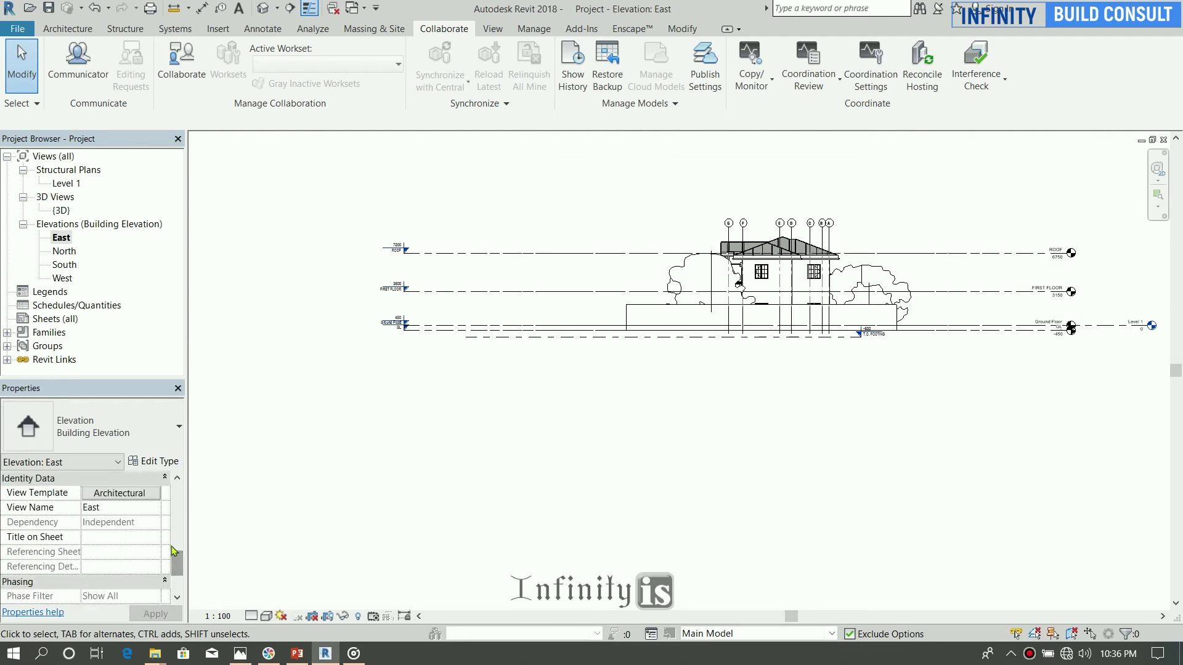
Step: Set the East elevation's View Template to <None>
left_click(130, 497)
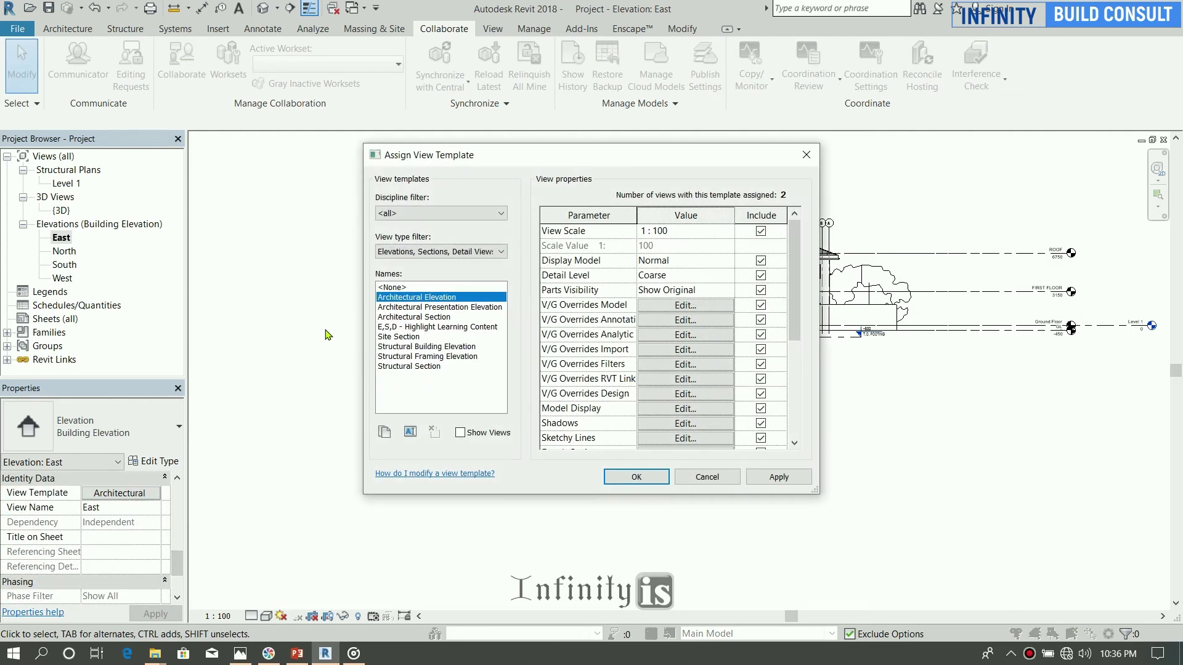
left_click(412, 287)
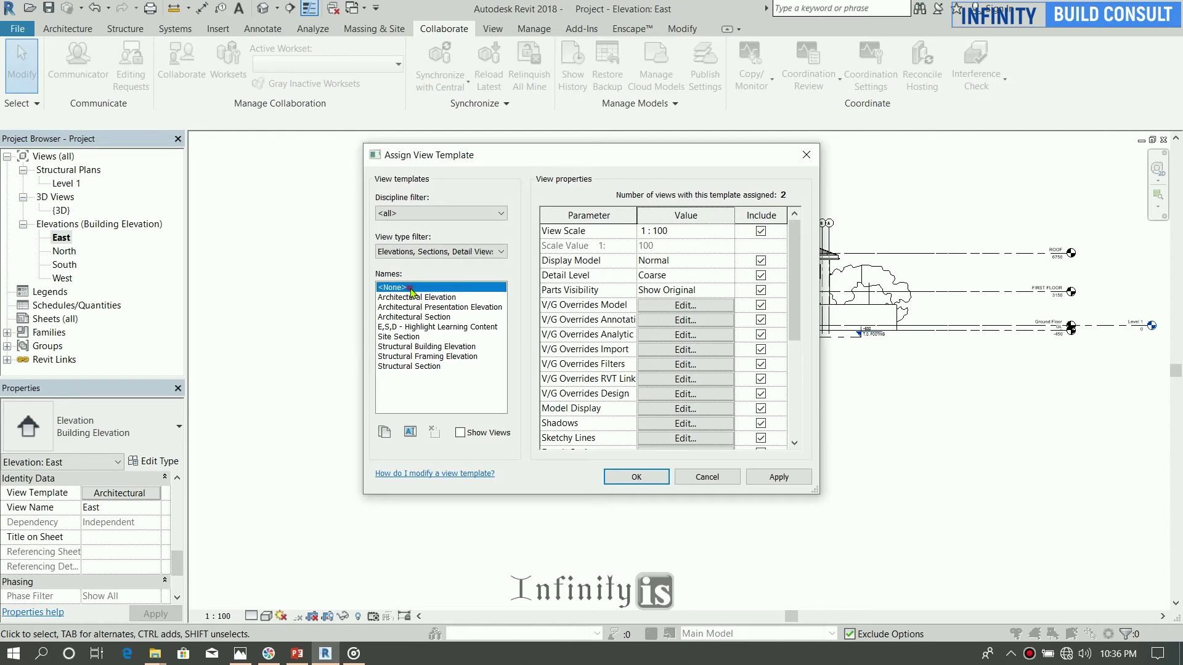
left_click(618, 476)
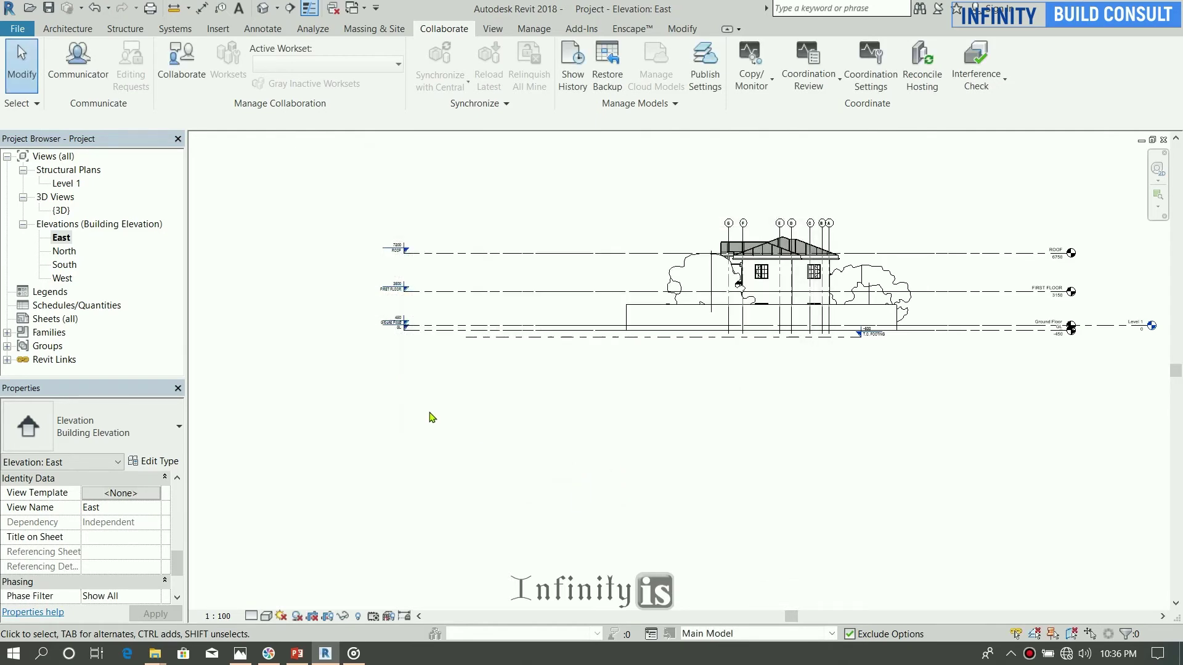
left_click_drag(173, 562, 177, 490)
Step: Uncheck Architectural Project.rvt on the Revit Links tab of Visibility/Graphics to hide the link
left_click(143, 568)
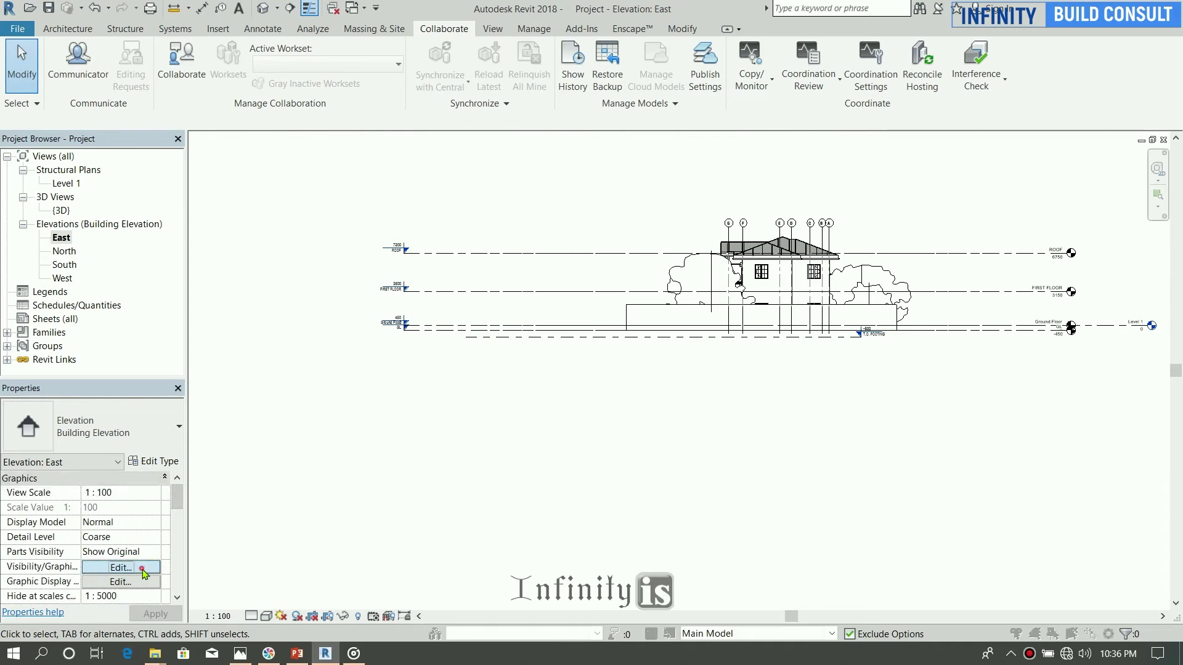
left_click(916, 199)
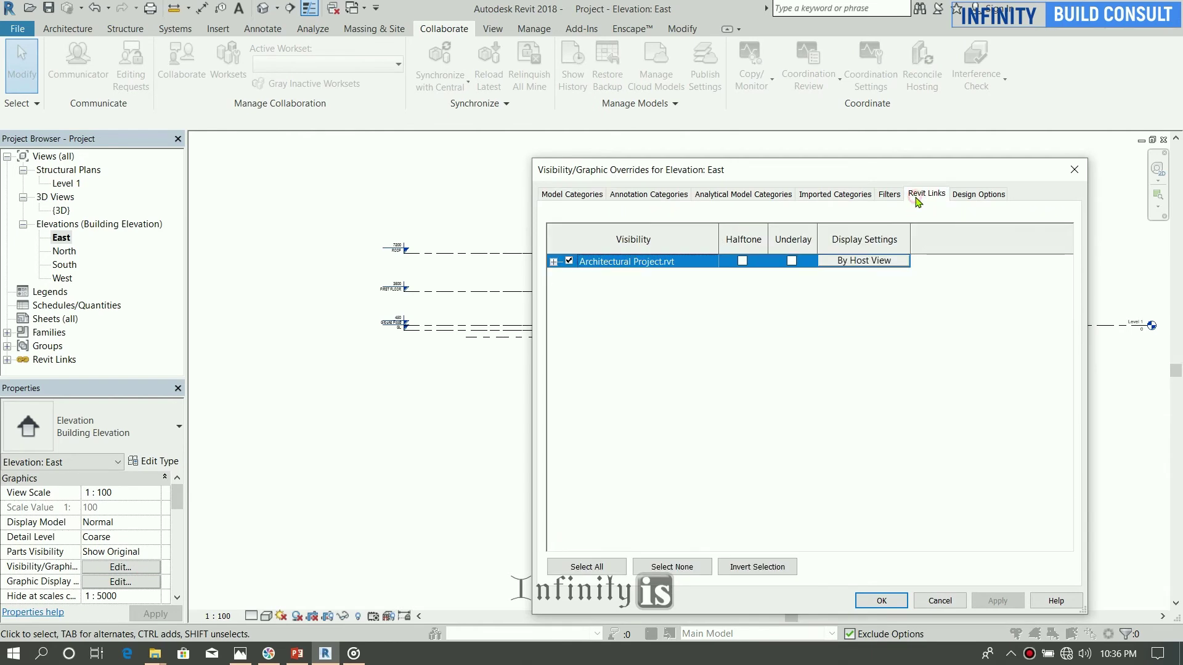
left_click(568, 262)
left_click(881, 600)
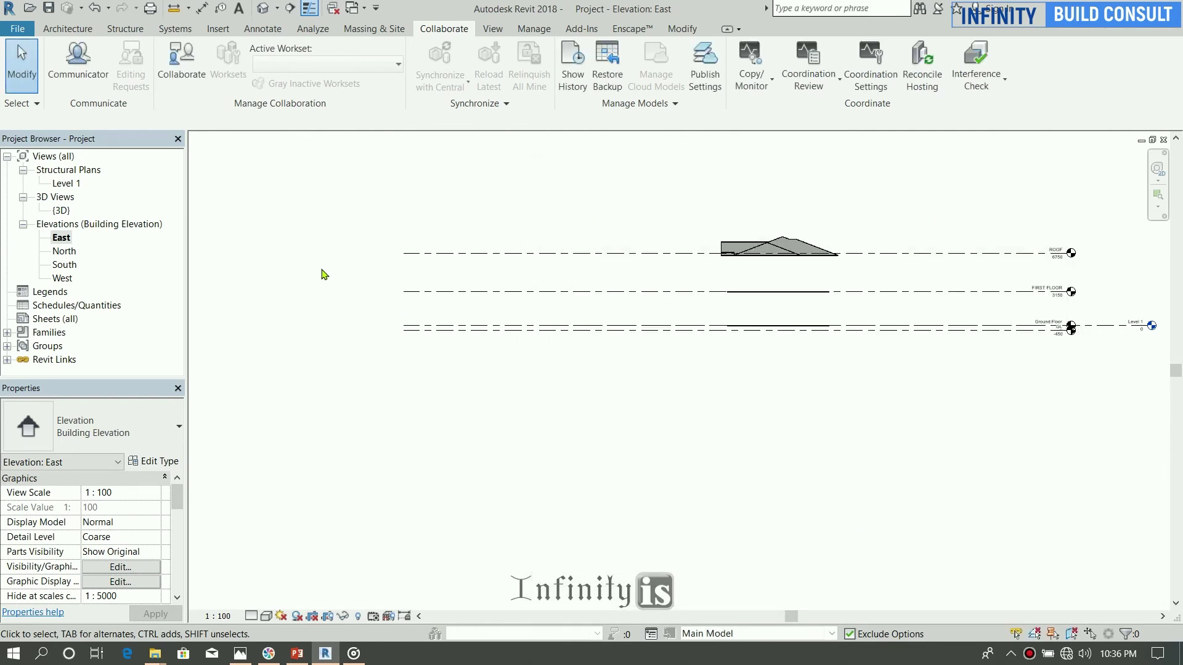
scroll(327, 272, "up", 2)
Step: Select the copied floor and roof to inspect their properties
scroll(937, 264, "up", 3)
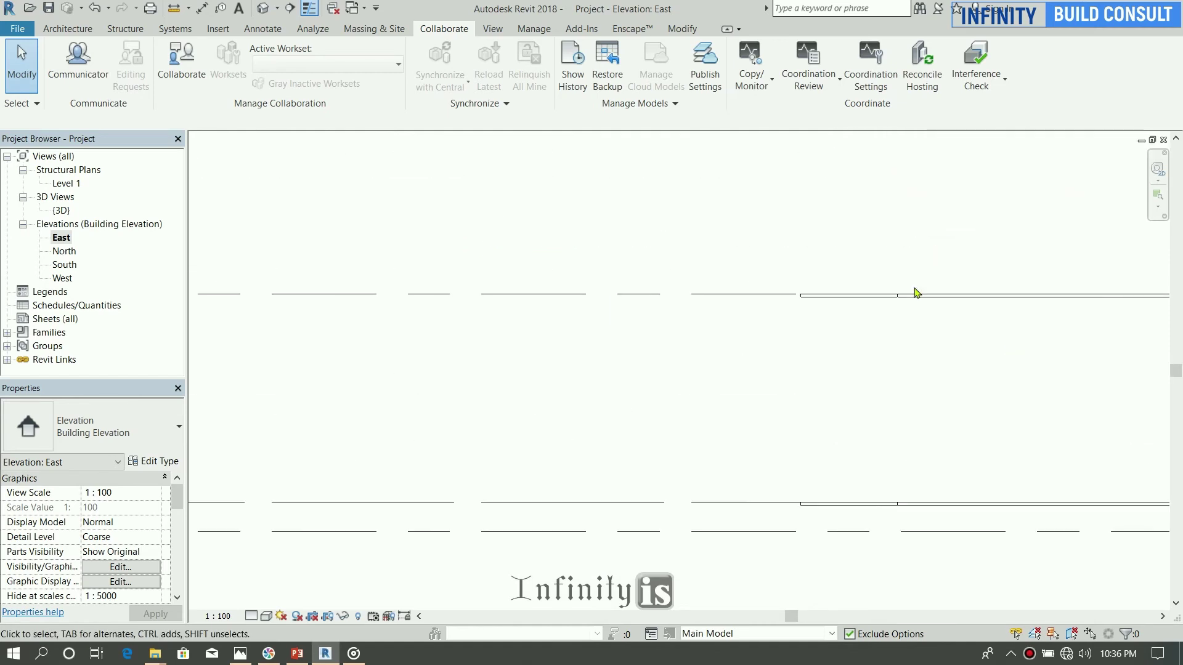
left_click(879, 301)
scroll(618, 232, "up", 1)
scroll(727, 376, "down", 4)
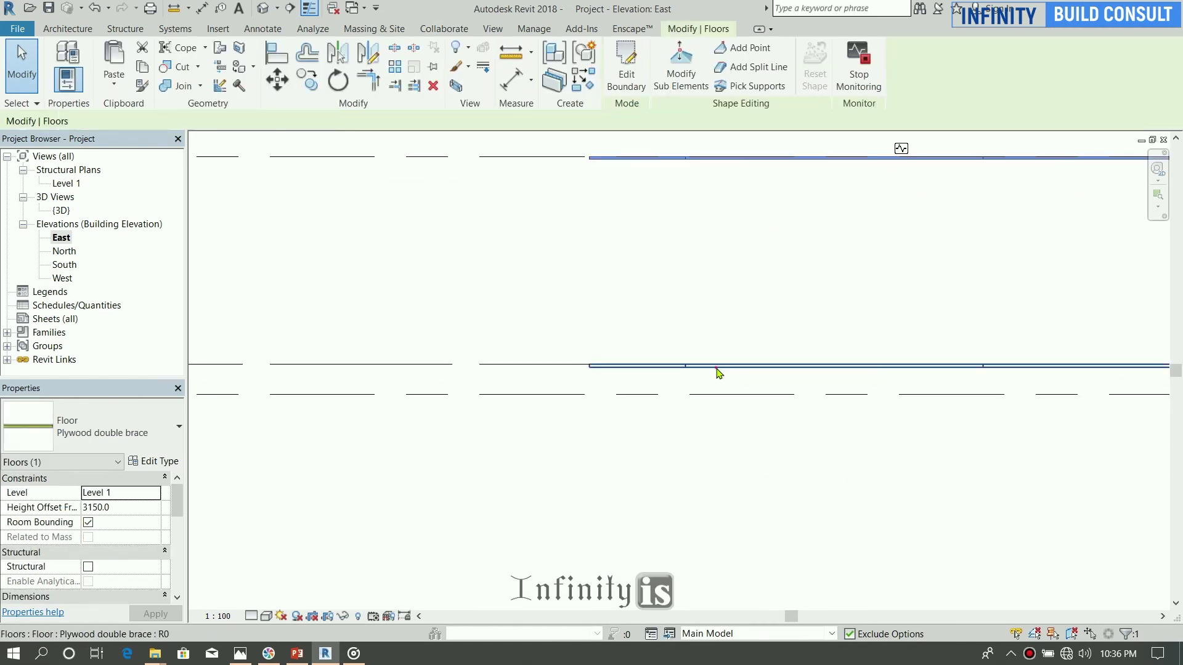
left_click(708, 294)
scroll(774, 330, "down", 3)
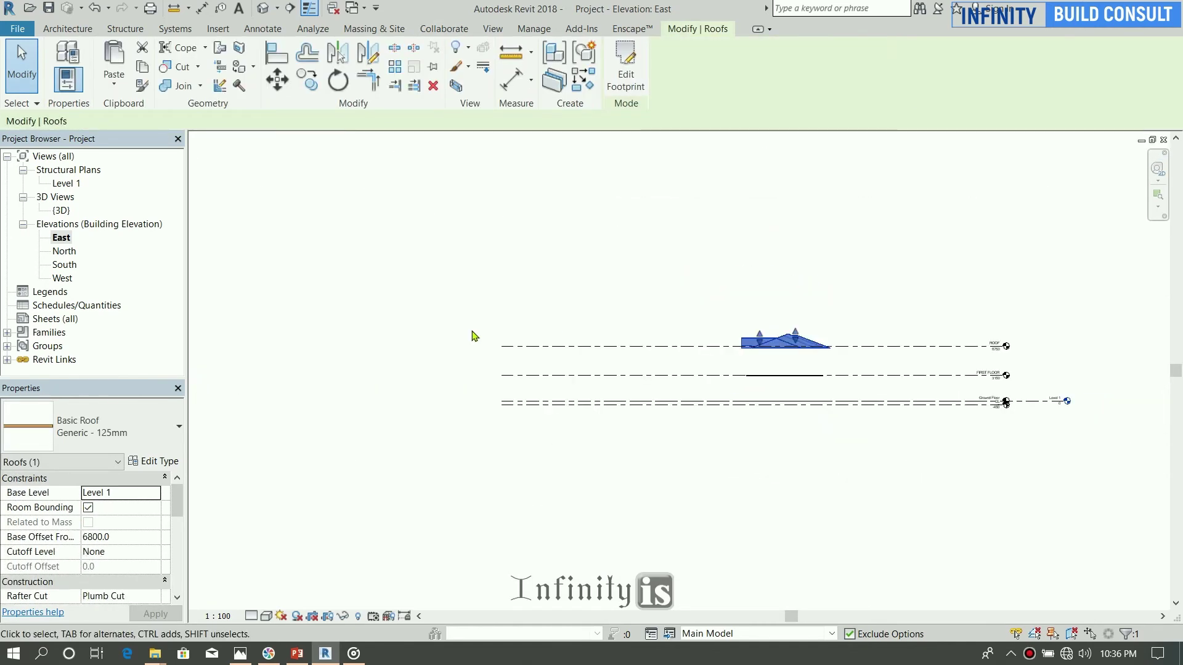
scroll(470, 333, "up", 2)
left_click(451, 347)
Step: Check the ROOF, FIRST FLOOR and Ground Floor level lines one by one
left_click(545, 347)
scroll(493, 346, "up", 2)
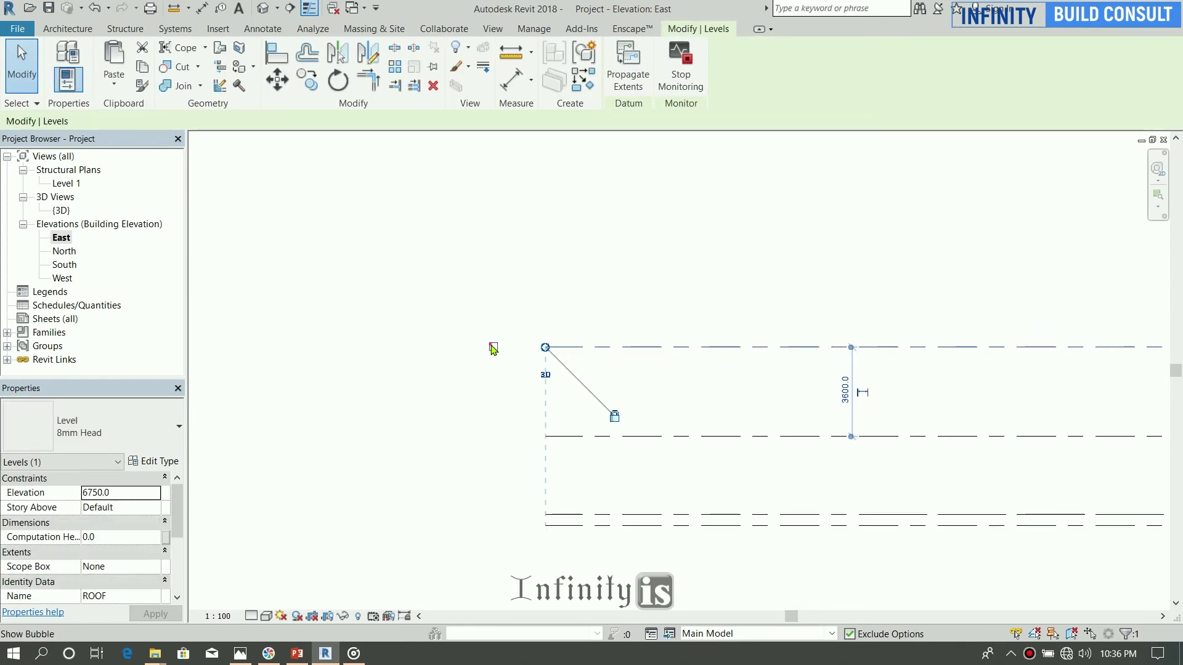
left_click(595, 446)
left_click(593, 437)
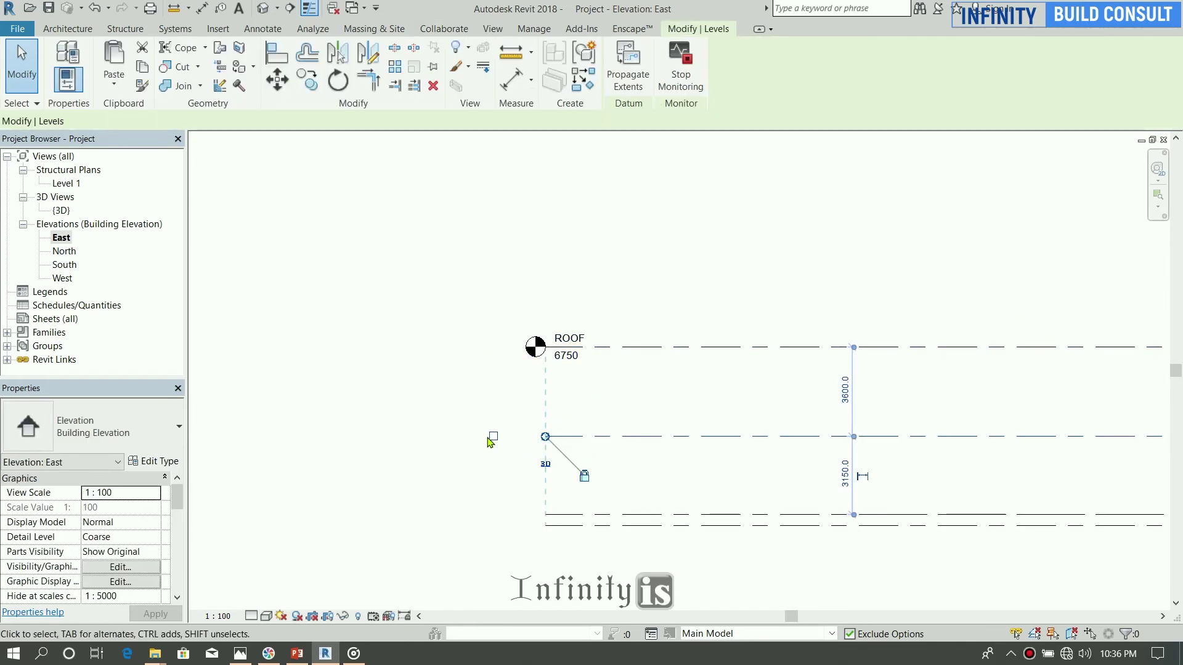
left_click(573, 515)
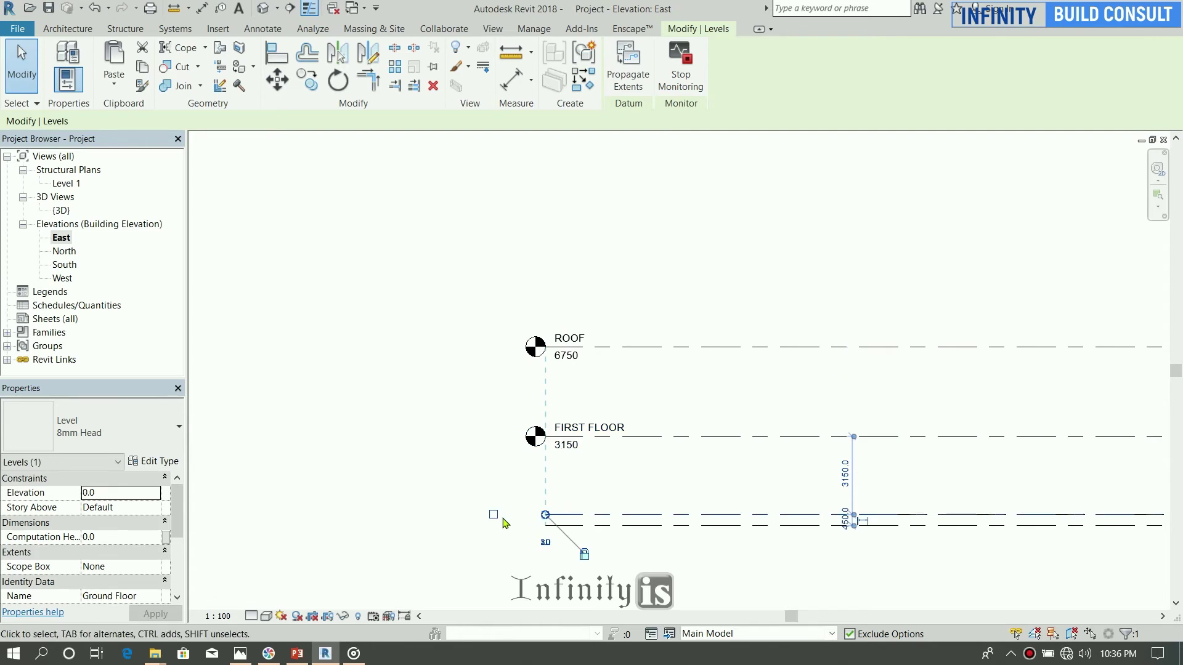
scroll(494, 513, "up", 2)
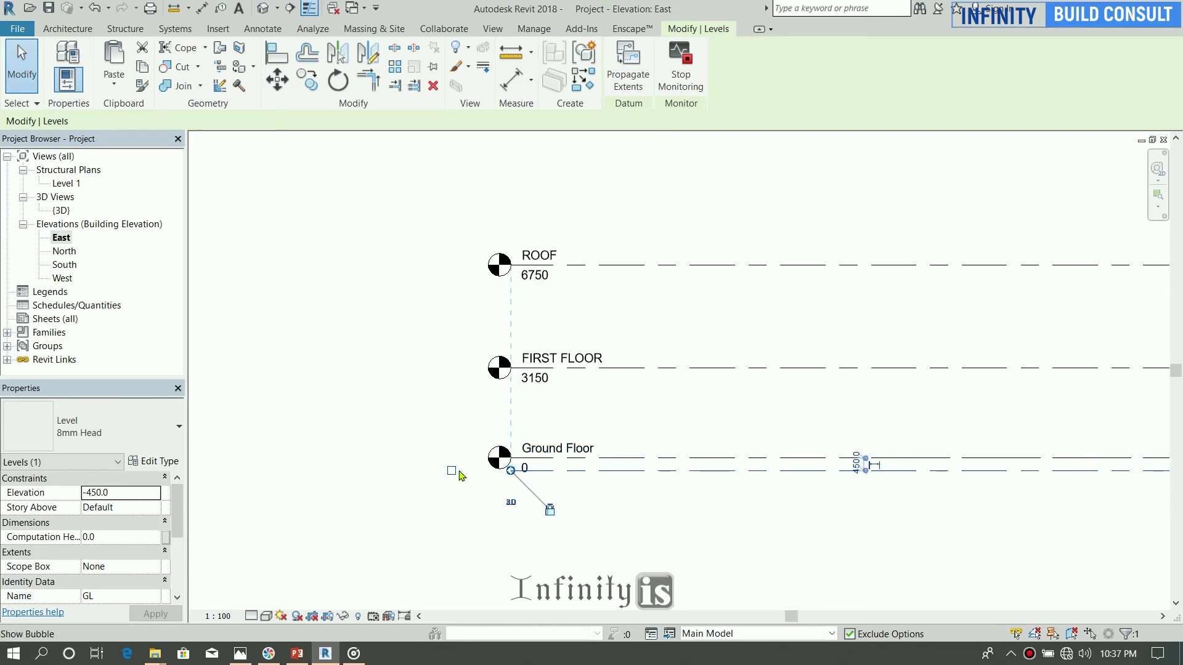
scroll(413, 415, "down", 2)
scroll(412, 415, "down", 1)
left_click(659, 493)
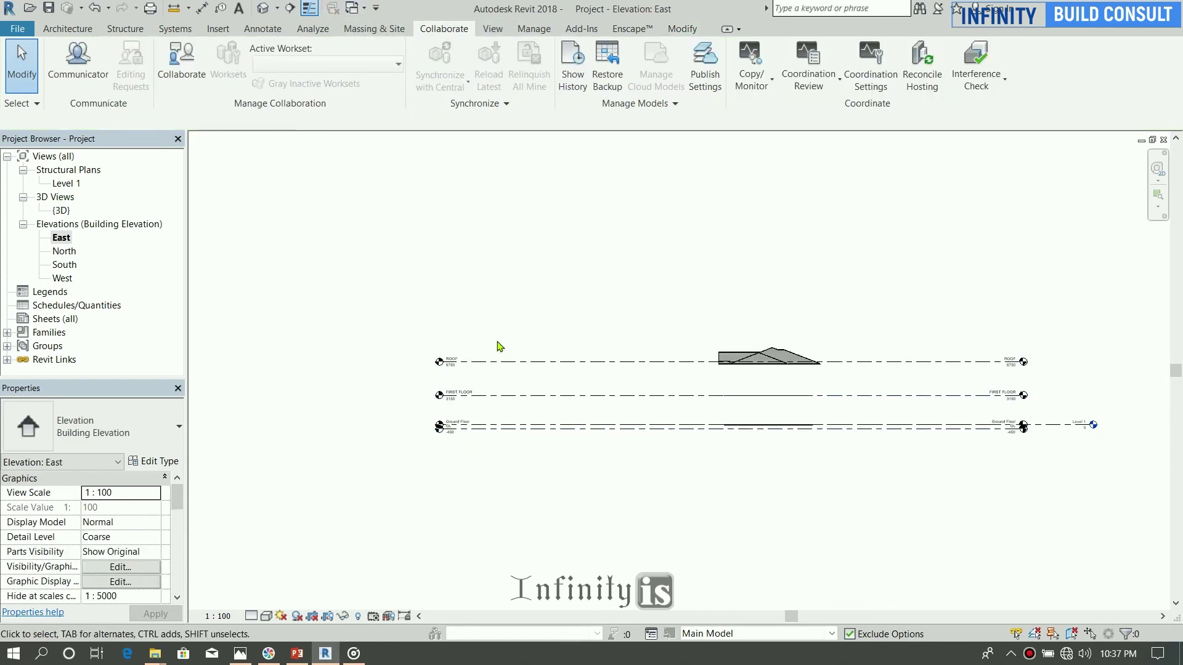
Step: Open the Level 1 structural plan from the Project Browser
scroll(500, 346, "up", 3)
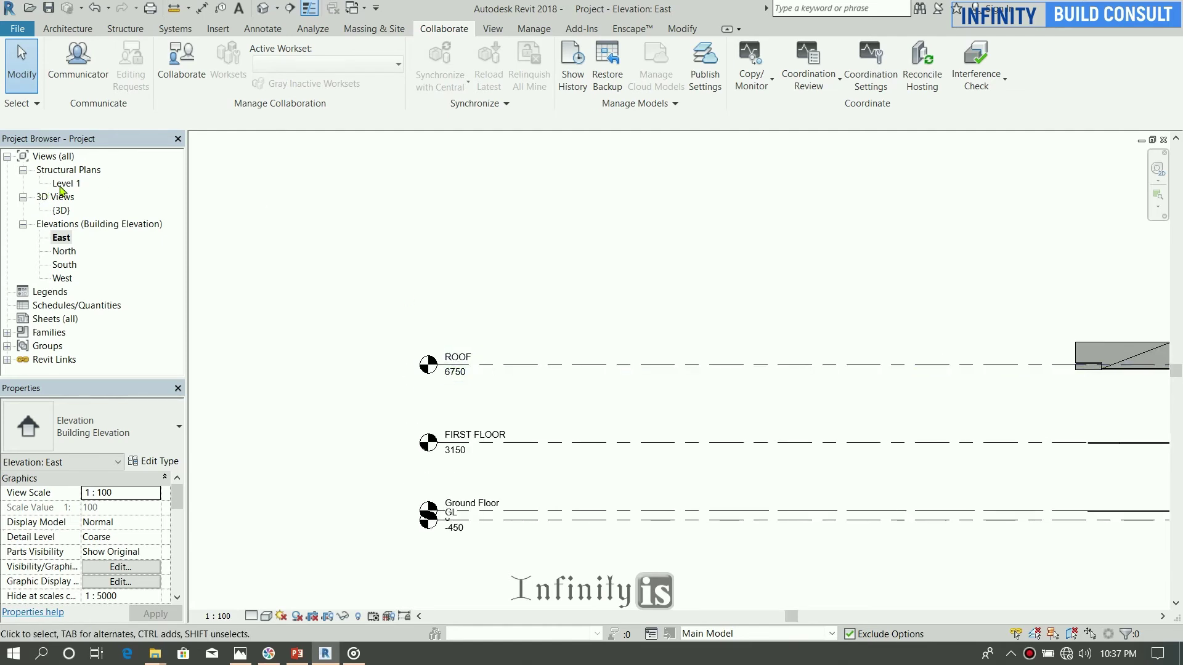
double_click(61, 186)
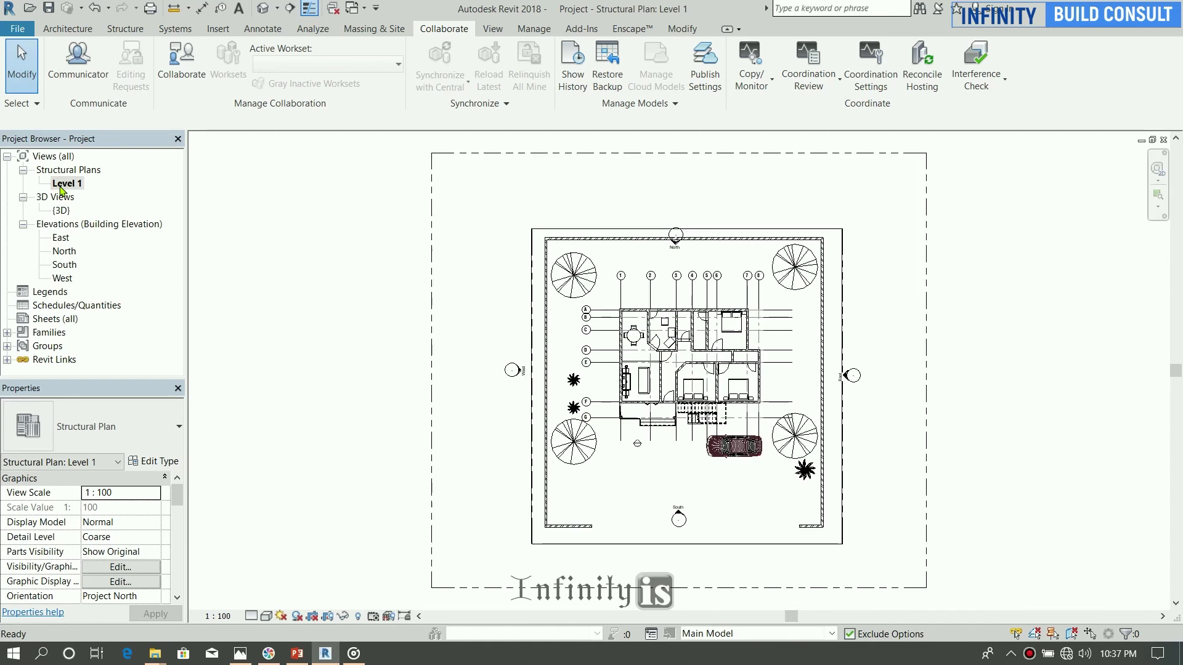
scroll(680, 348, "down", 2)
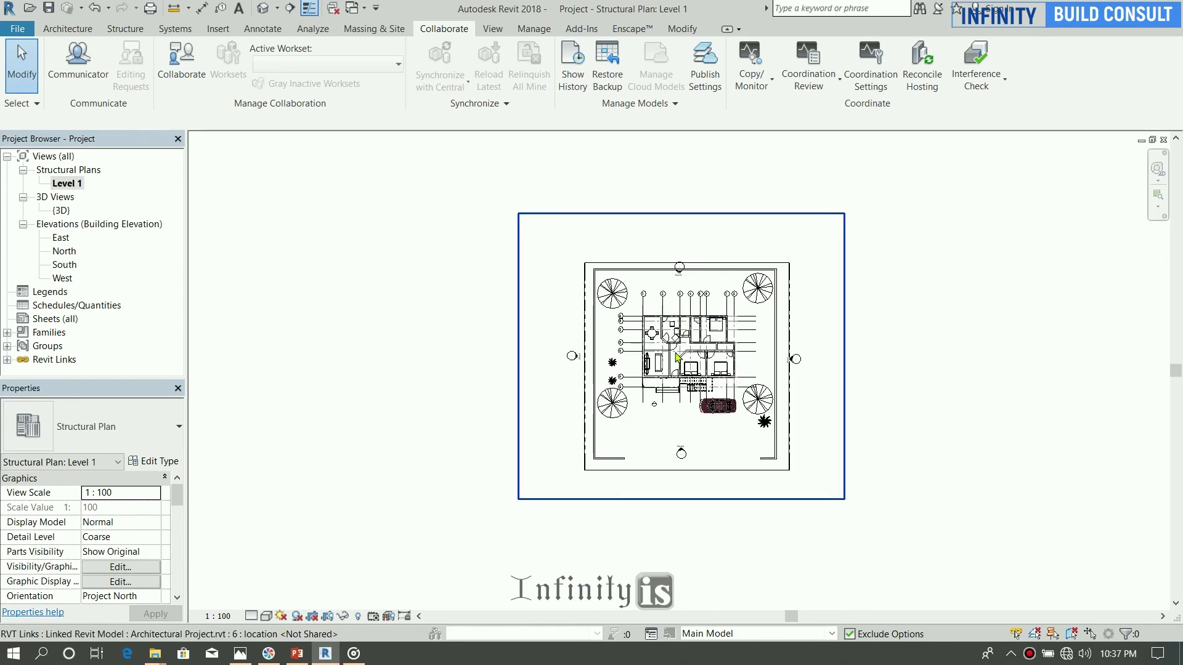
Step: Create structural plan views for the Ground Floor, ROOF and GL levels
left_click(493, 28)
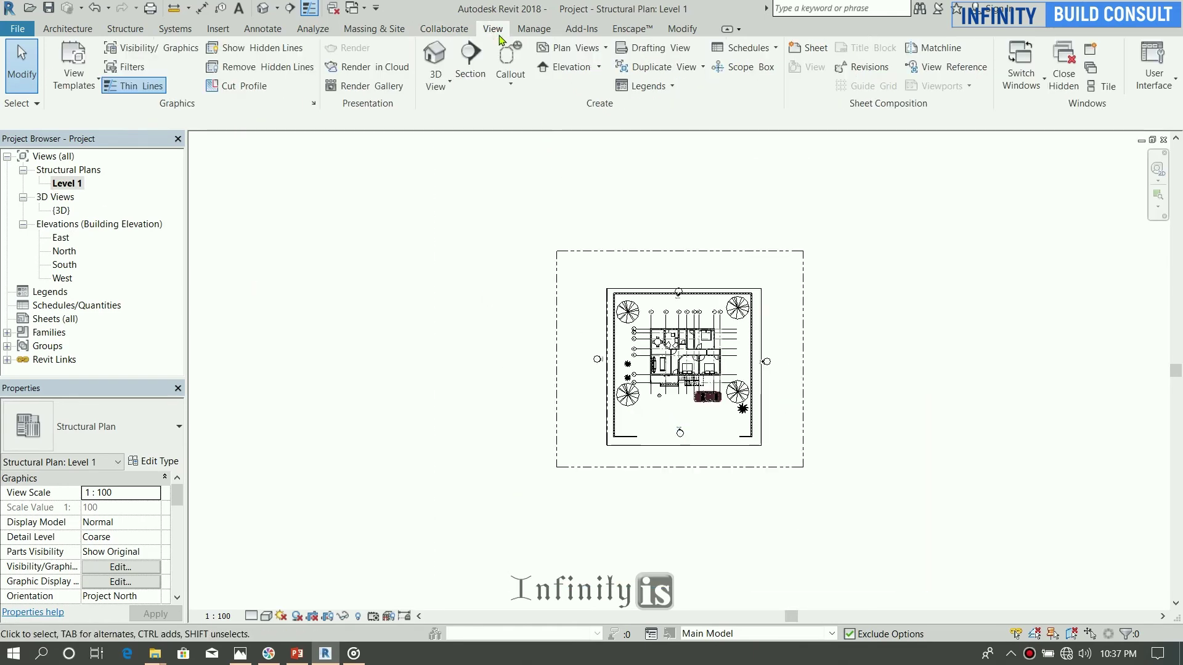
left_click(565, 52)
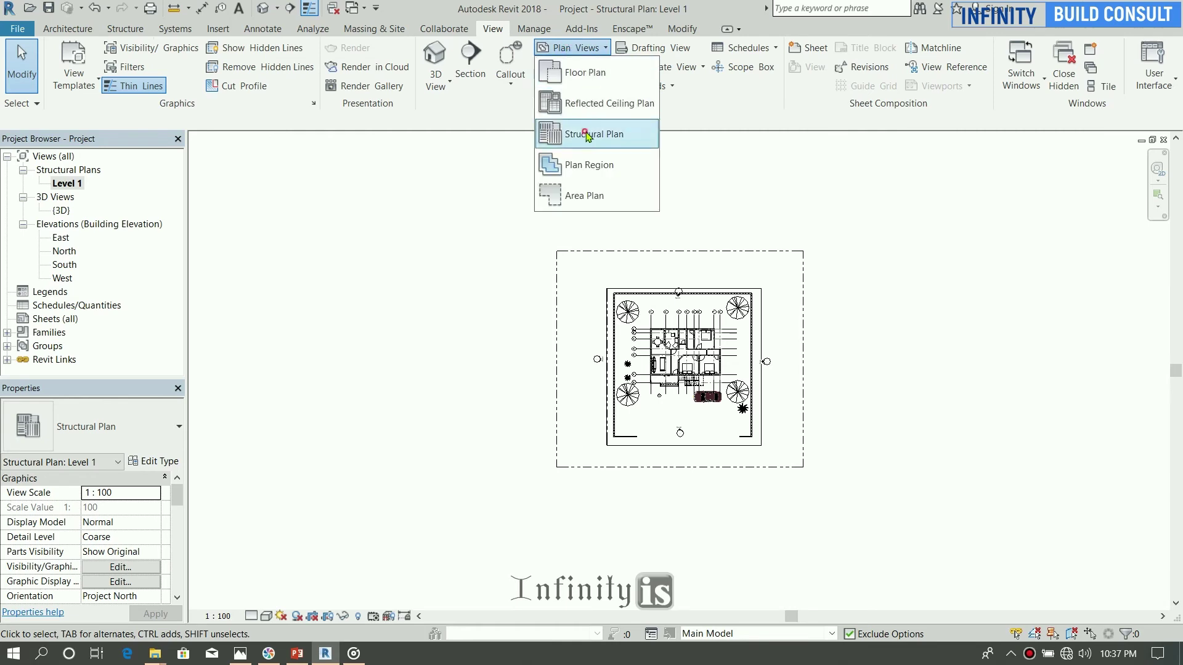
left_click(588, 136)
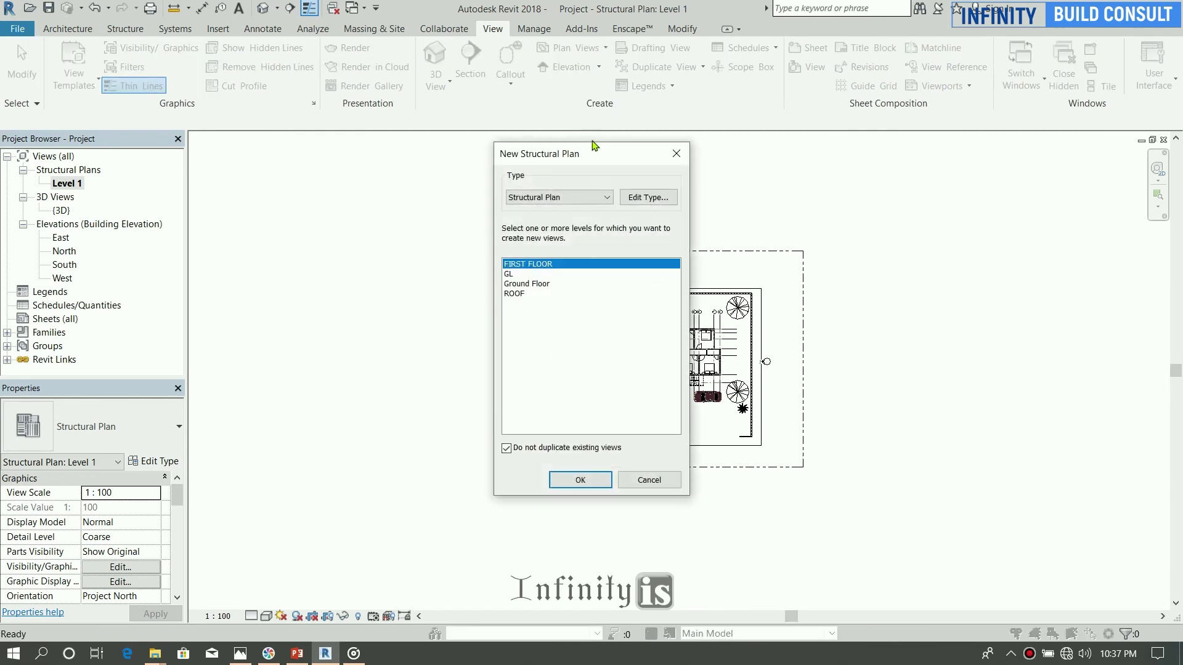
left_click(531, 284, "ctrl")
left_click(527, 295, "ctrl")
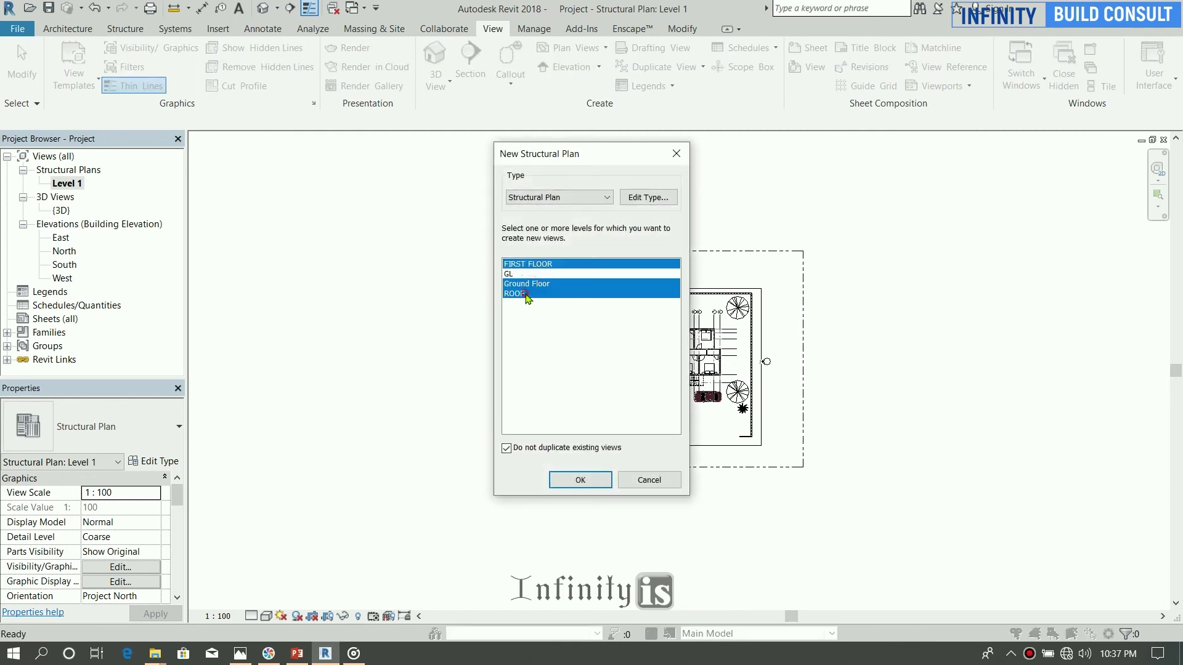
left_click(511, 273, "ctrl")
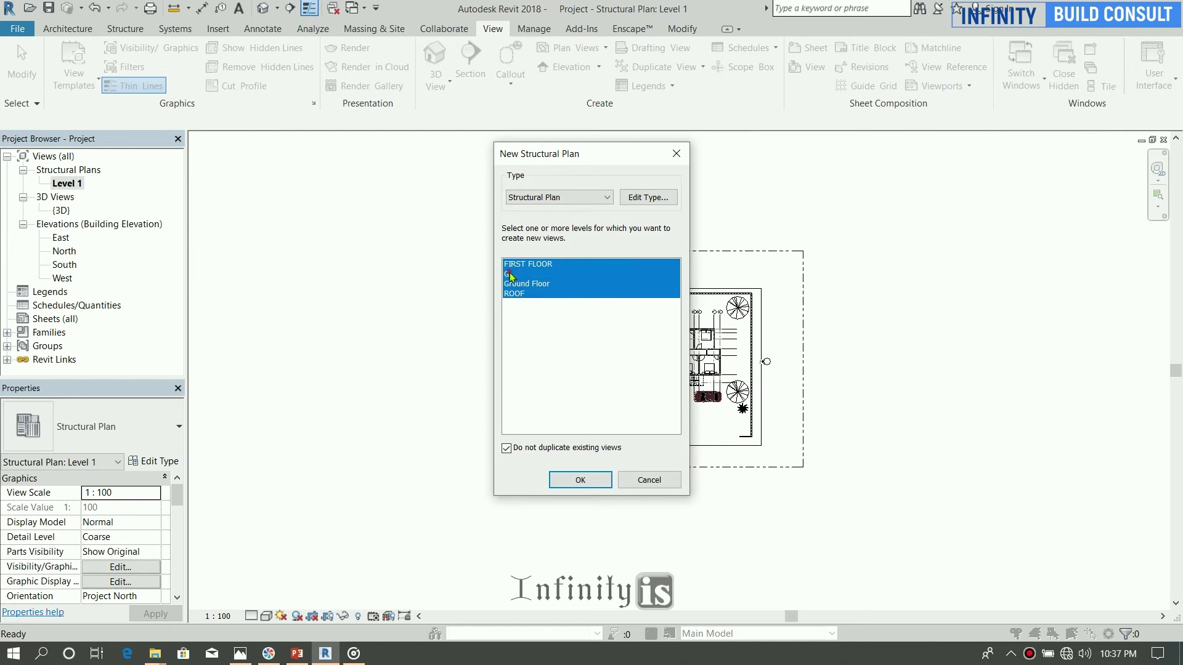
left_click(582, 480)
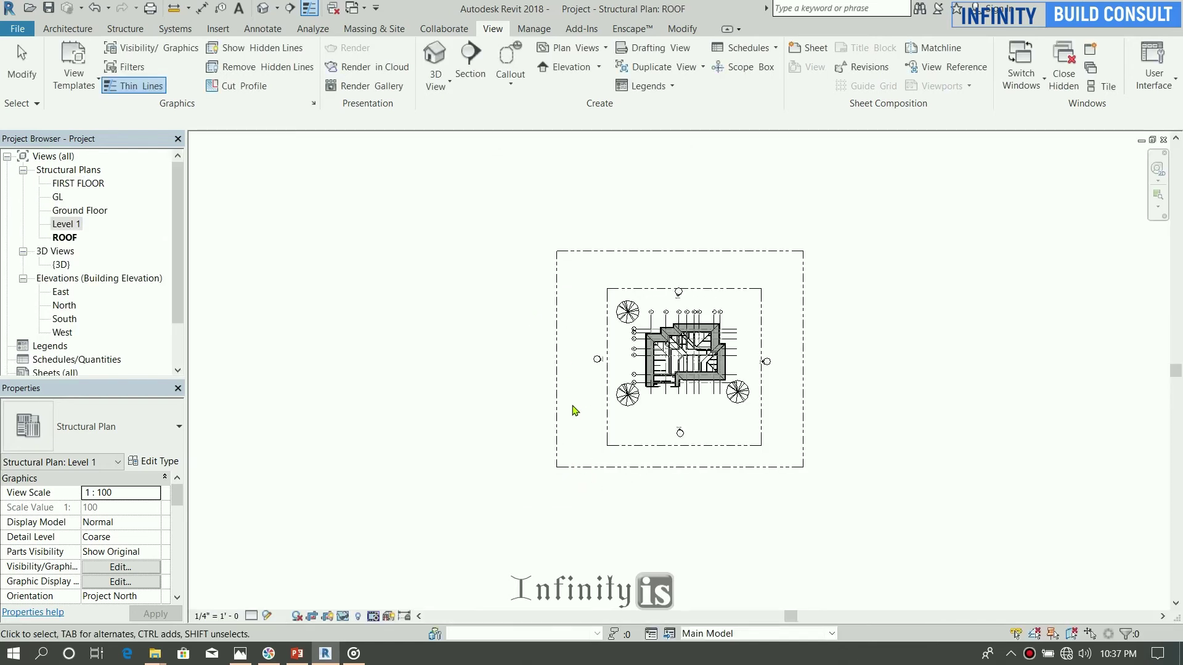
Step: Delete the Level 1 plan and open the Ground Floor structural plan
left_click(64, 224)
key("Delete")
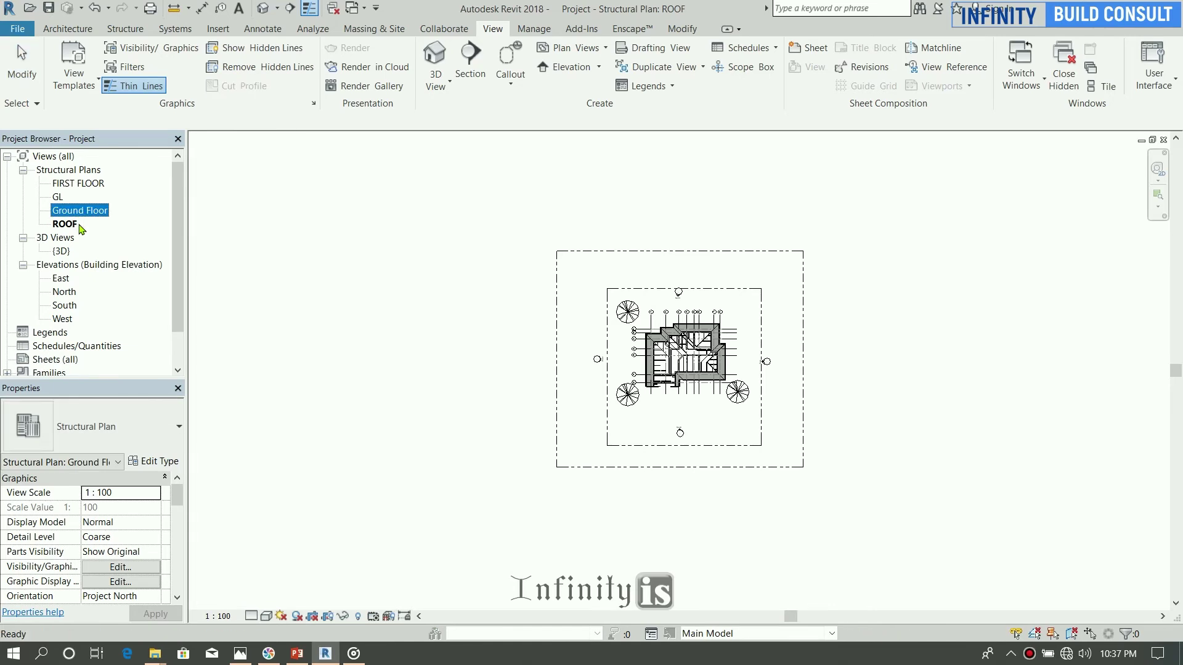
double_click(64, 211)
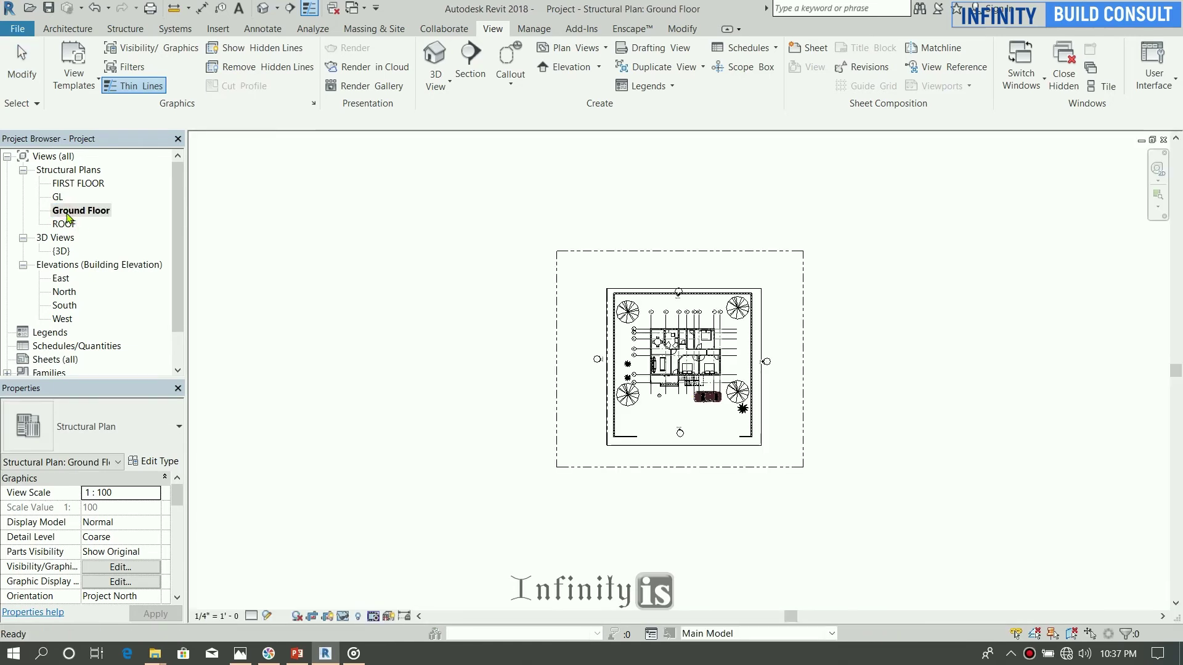
scroll(732, 352, "up", 3)
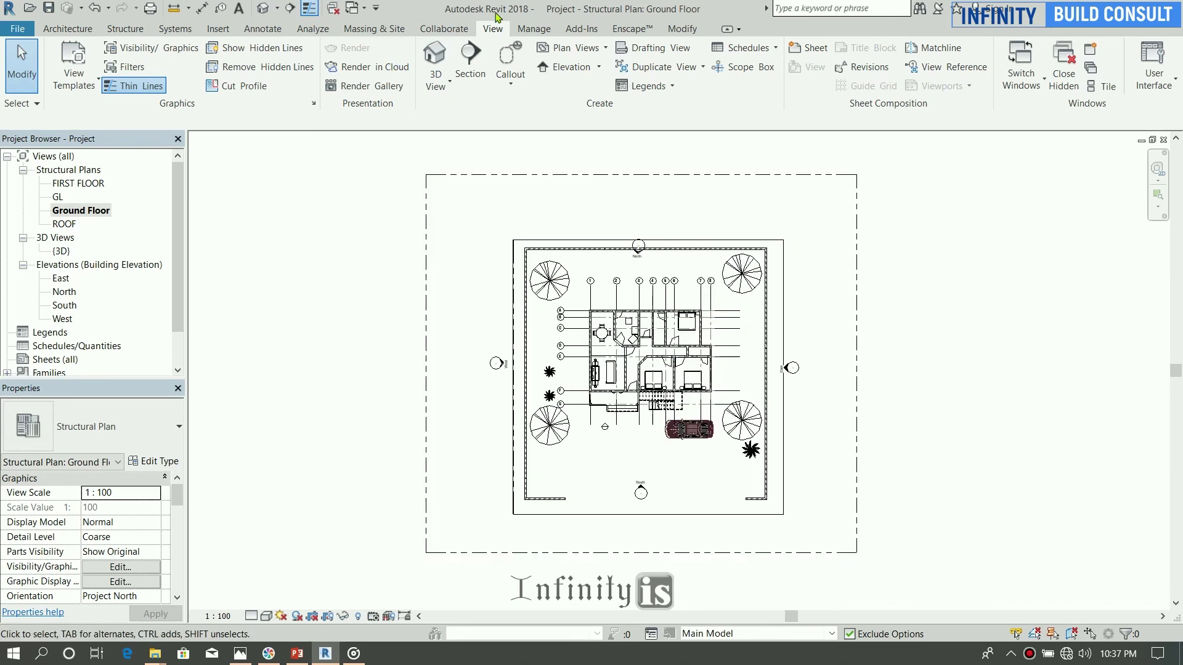
left_click(443, 29)
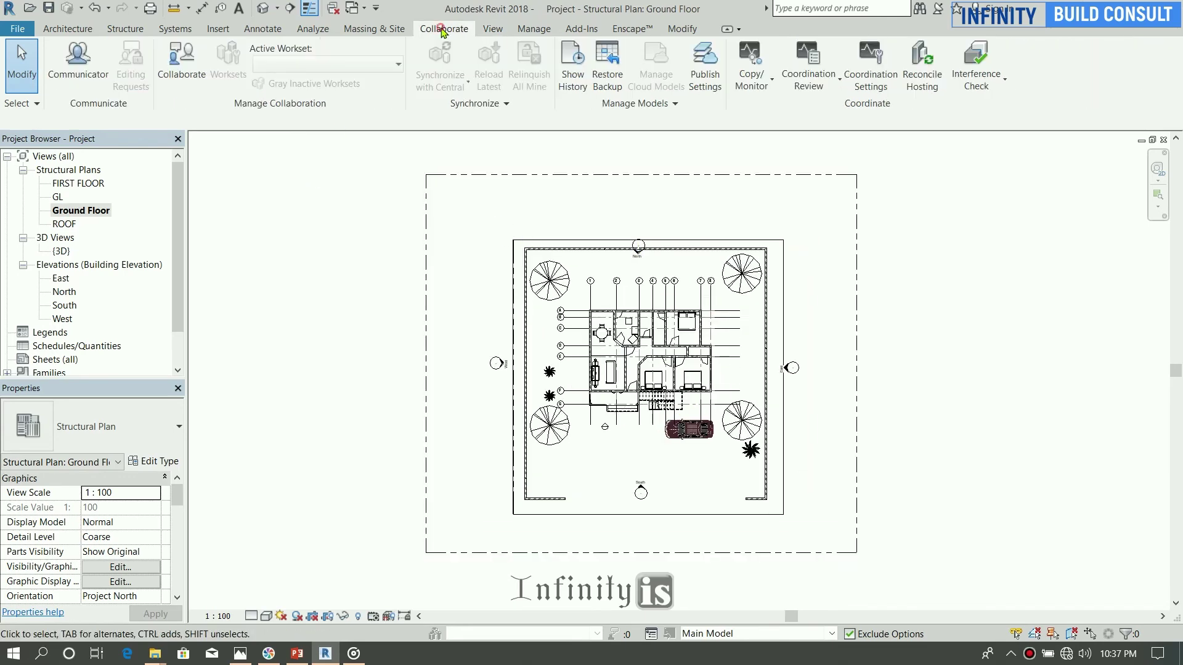
Step: Start Copy/Monitor on the linked architectural model and window-select its plan with Multiple enabled
left_click(739, 78)
left_click(772, 142)
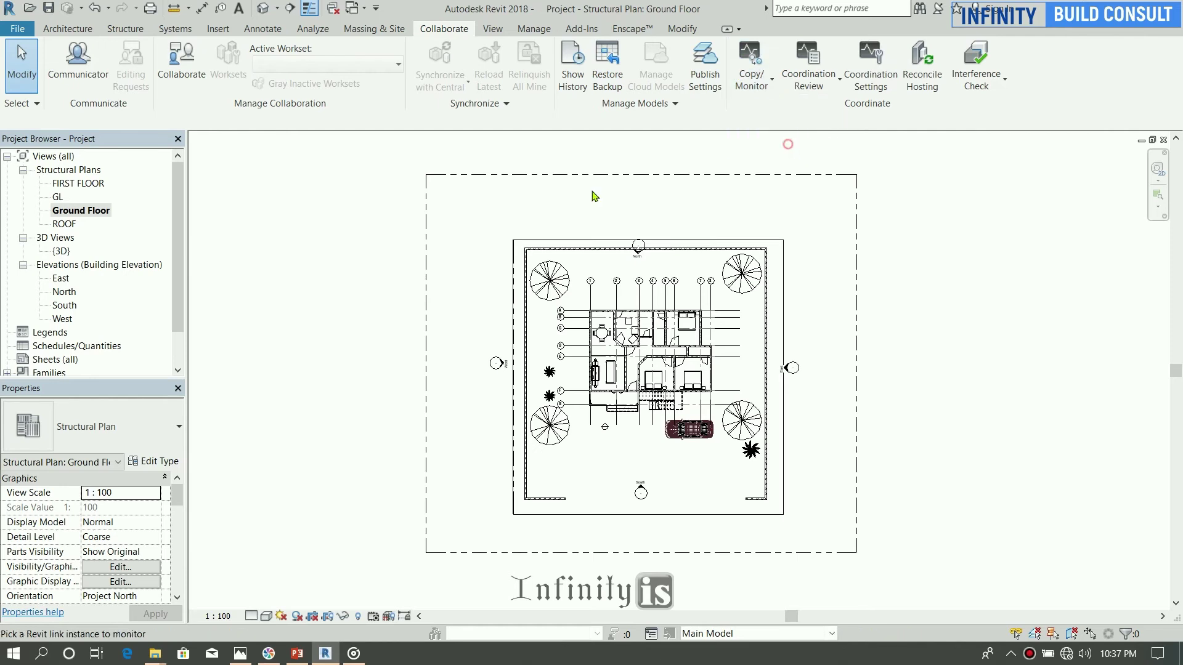
left_click(427, 220)
left_click(92, 61)
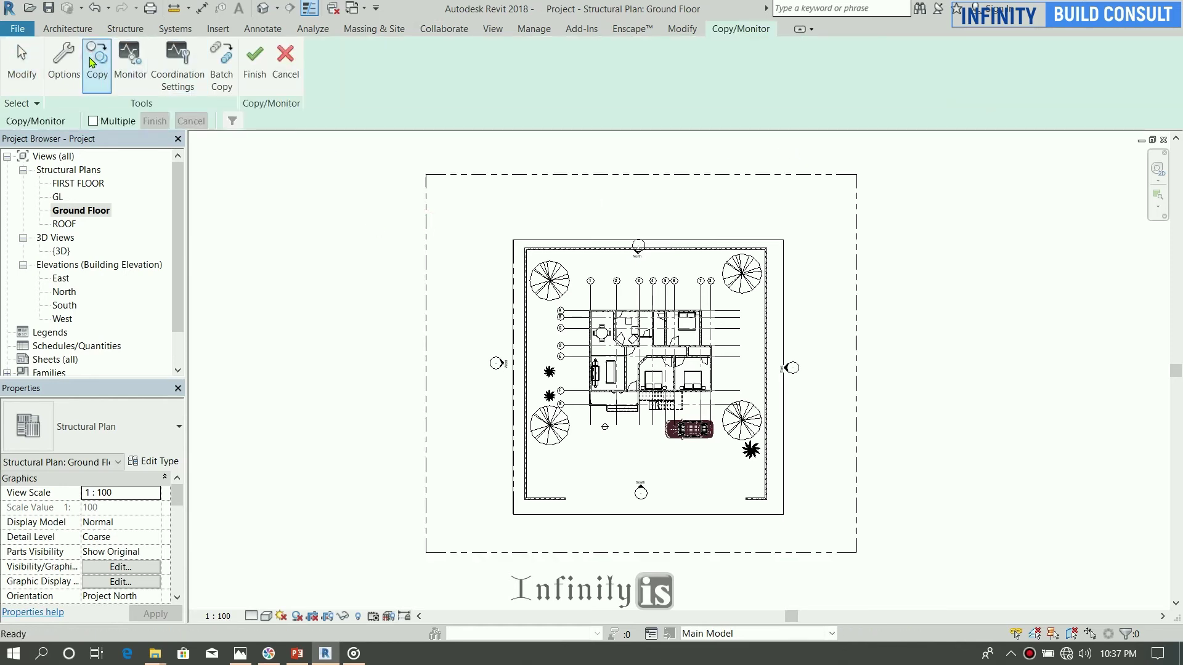
scroll(512, 286, "up", 2)
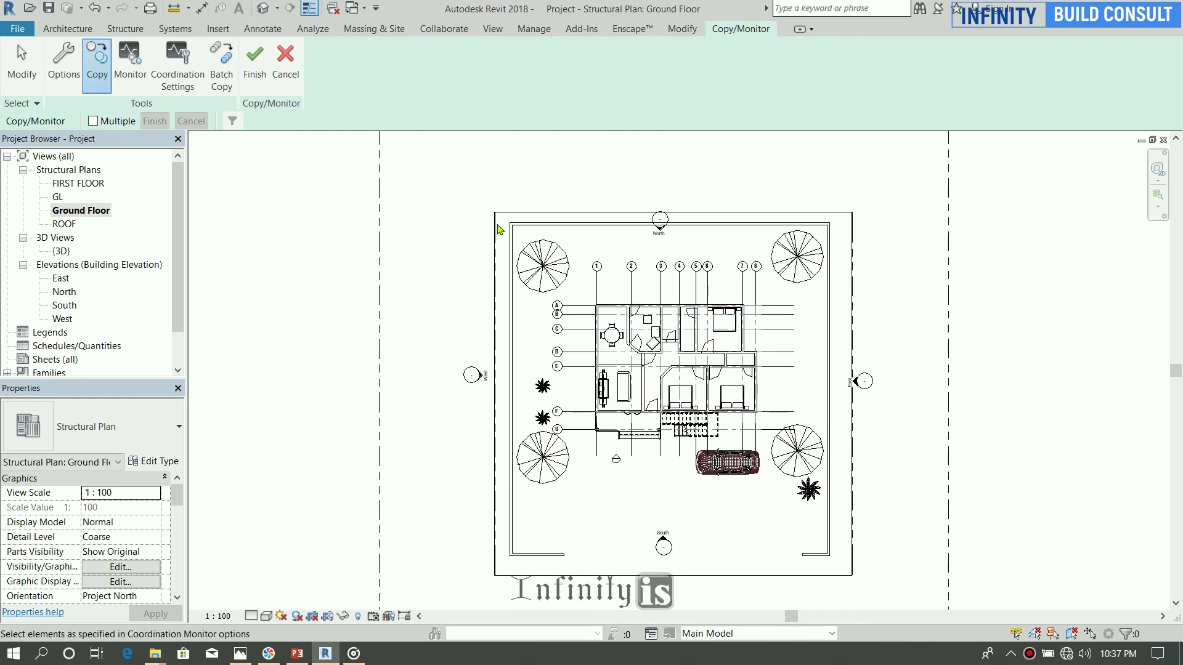
left_click(122, 120)
left_click_drag(490, 165, 953, 582)
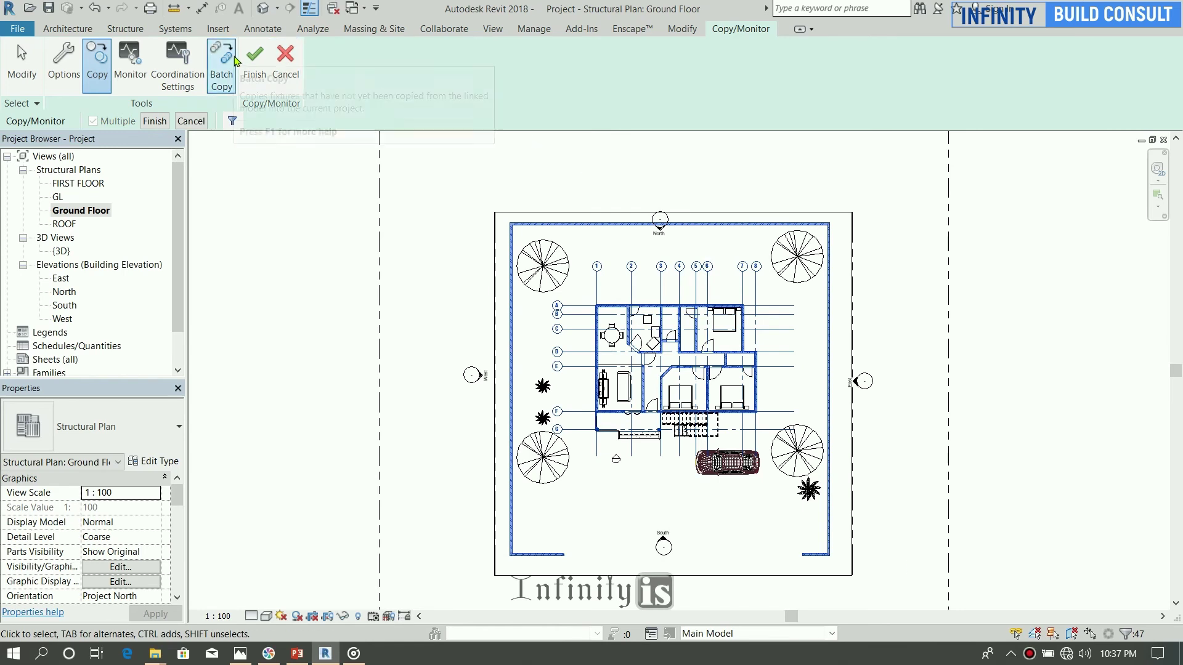
Step: Filter the selection to Grids only and finish copying the 15 grids
left_click(232, 121)
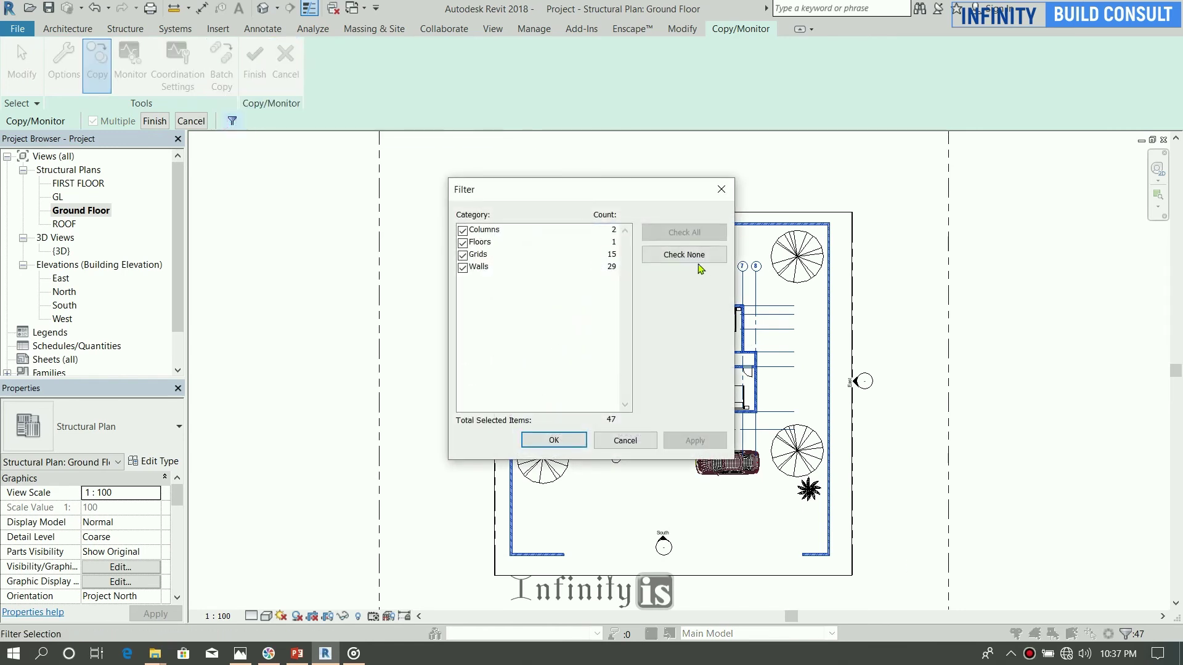
left_click(675, 257)
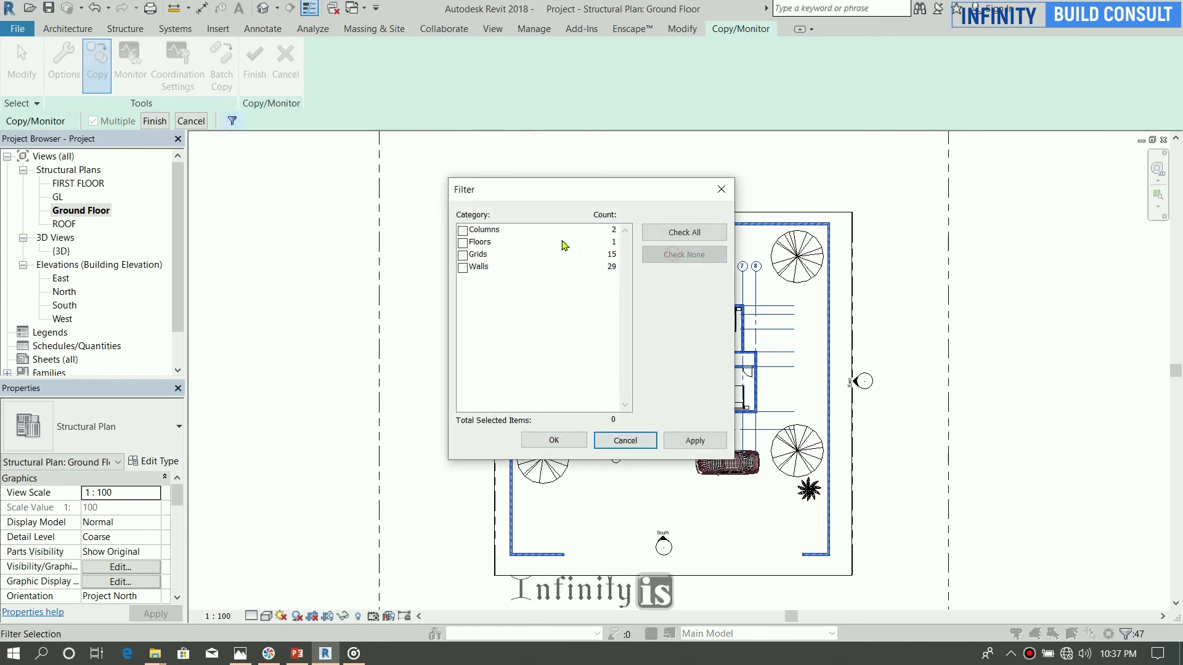
left_click(464, 256)
left_click(563, 440)
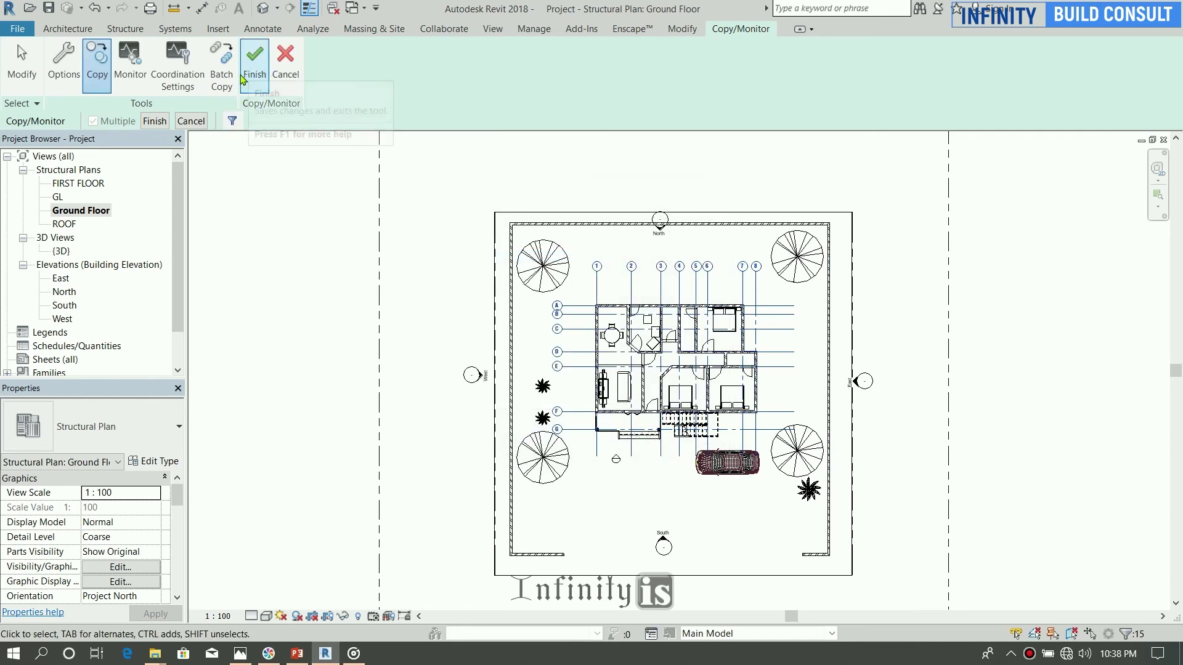
left_click(155, 120)
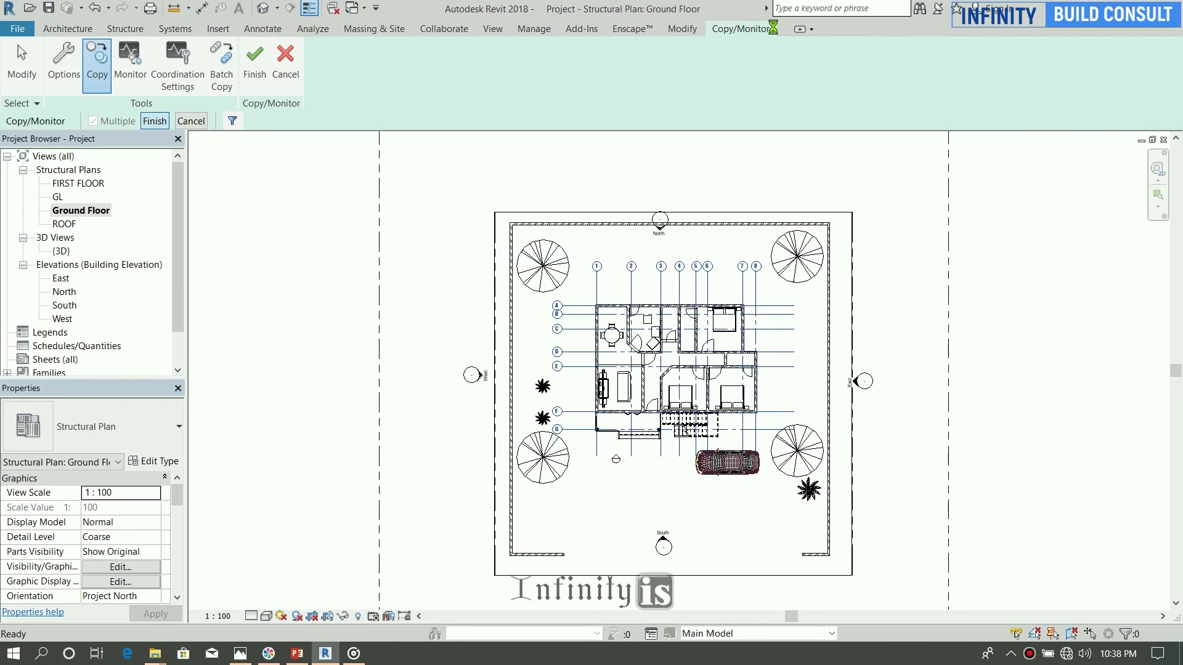
left_click(777, 29)
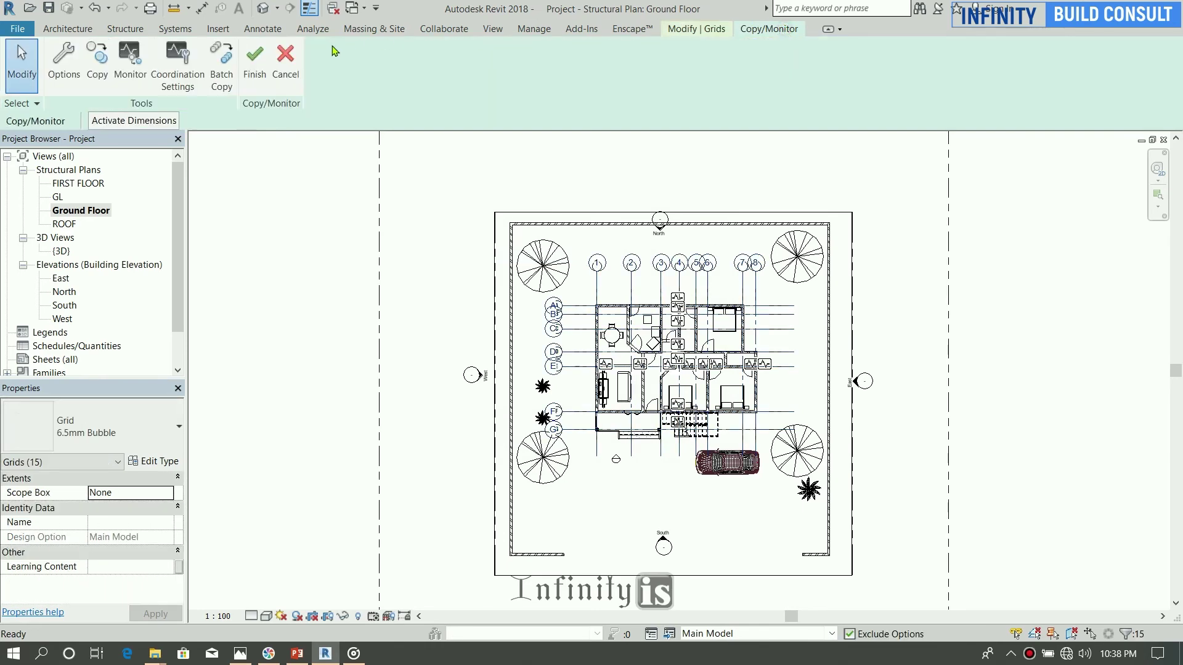
left_click(255, 62)
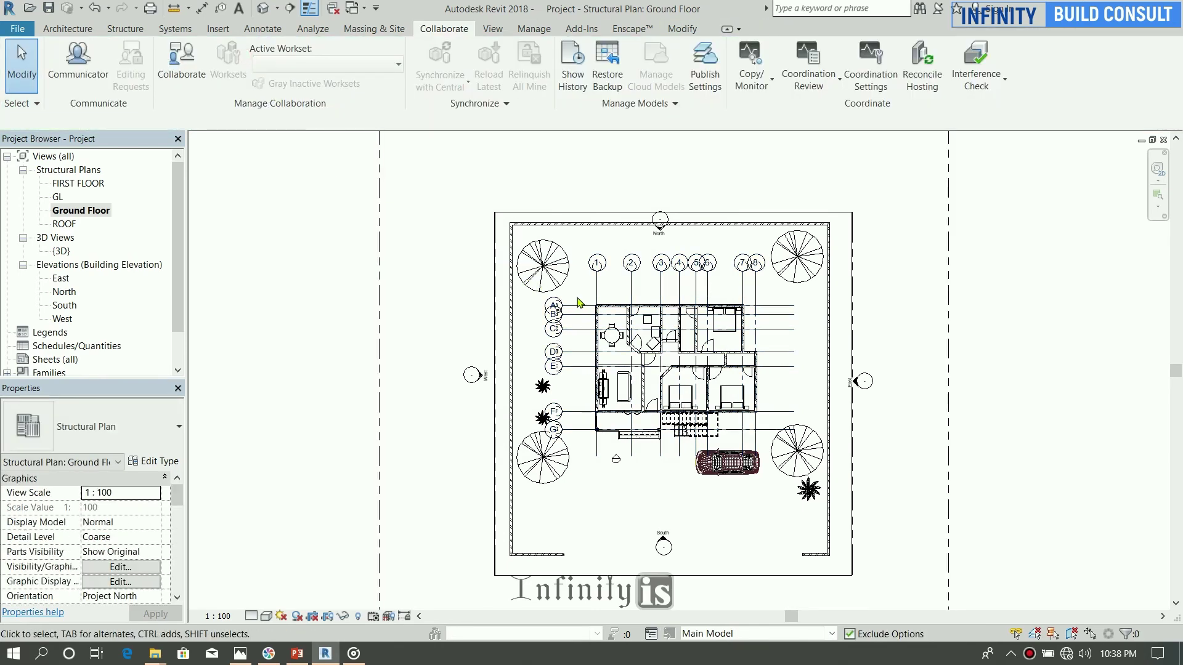
Step: Hide Architectural Project.rvt in the Ground Floor plan's Visibility/Graphics Revit Links tab
scroll(548, 294, "down", 2)
scroll(368, 322, "up", 1)
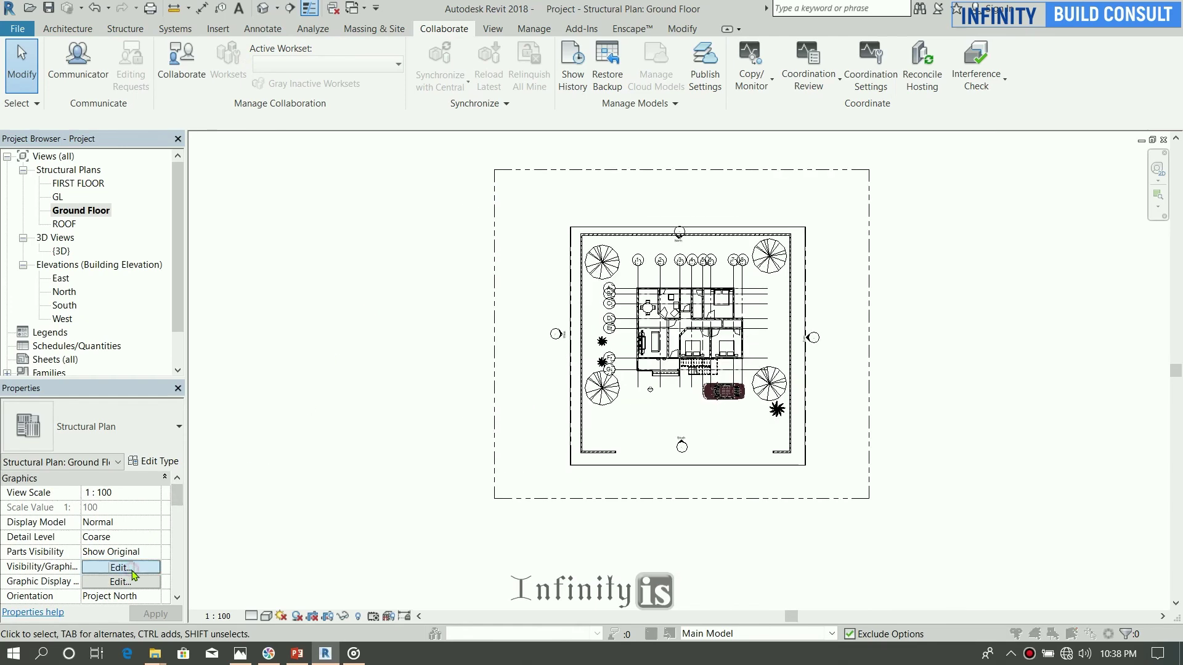
left_click(138, 567)
left_click(926, 194)
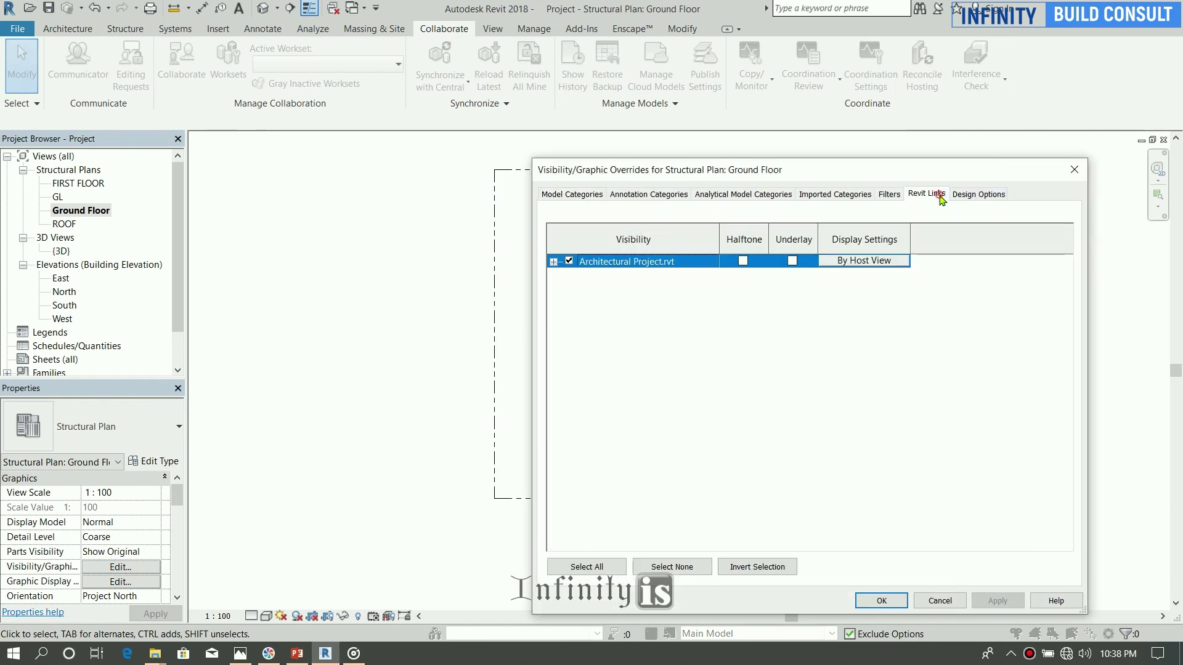
left_click(569, 262)
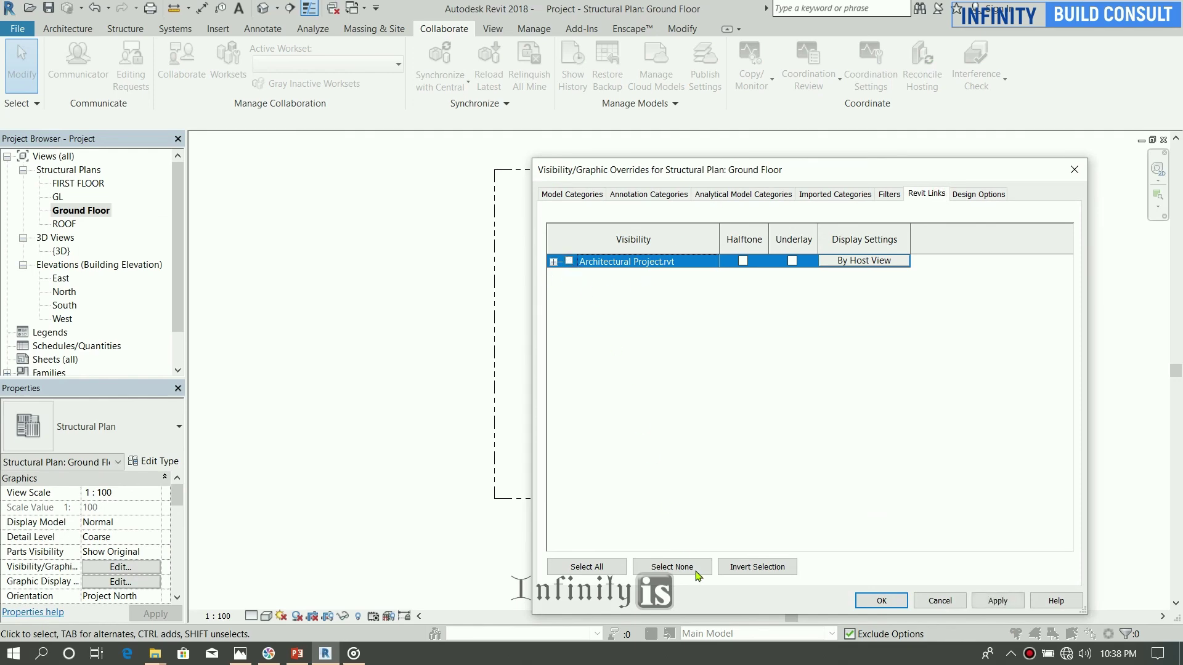
left_click(880, 601)
Step: Check the North elevation, then return to the Ground Floor plan
scroll(671, 279, "up", 5)
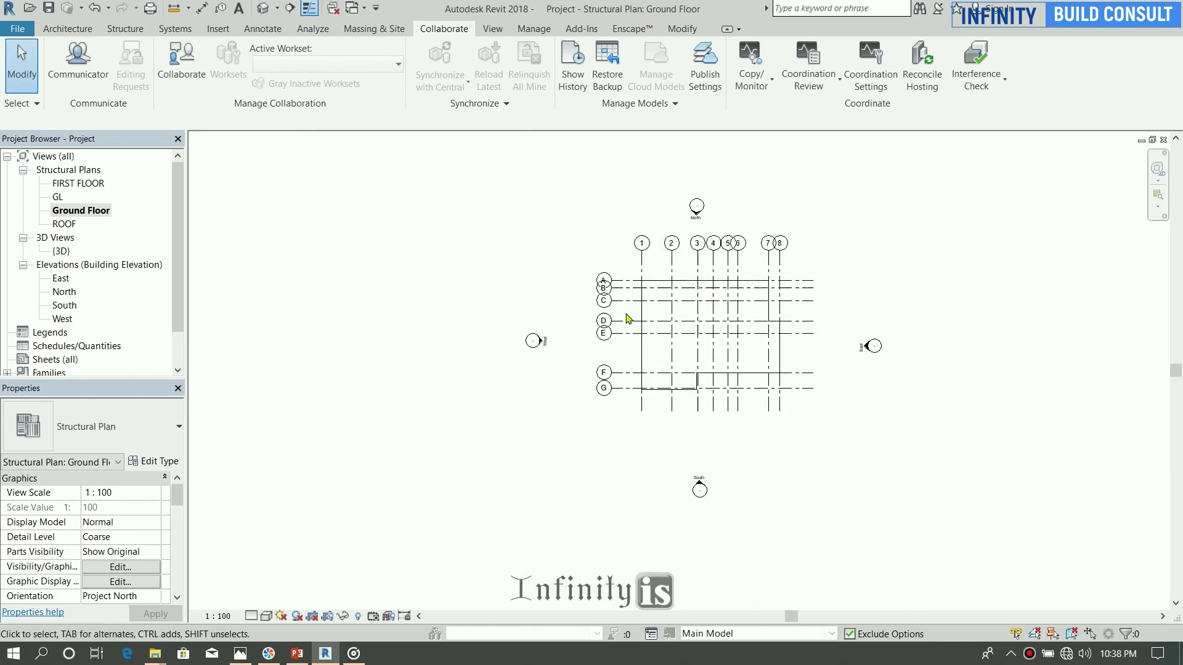
scroll(653, 161, "down", 2)
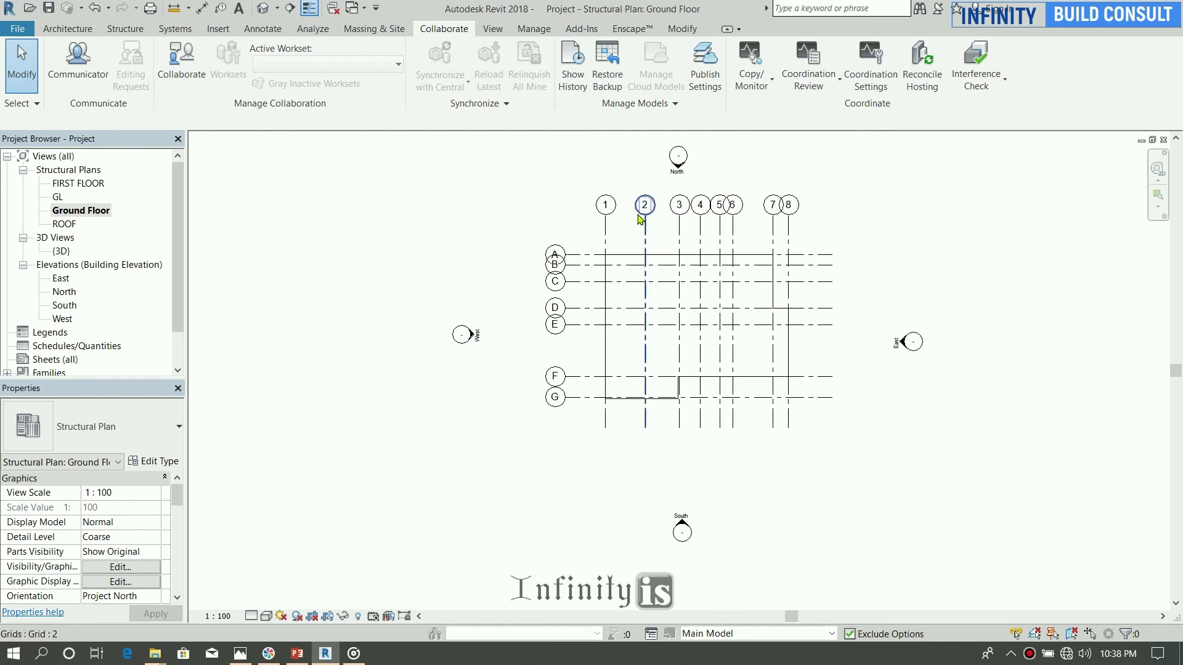
double_click(678, 164)
scroll(824, 393, "down", 2)
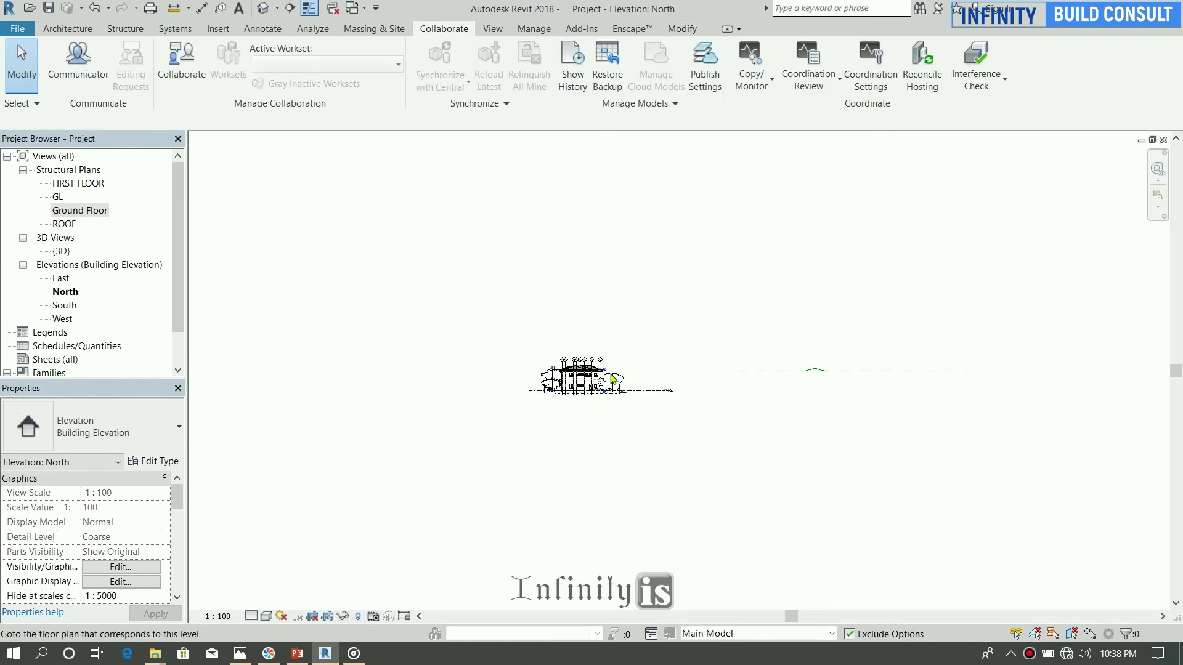
left_click(764, 372)
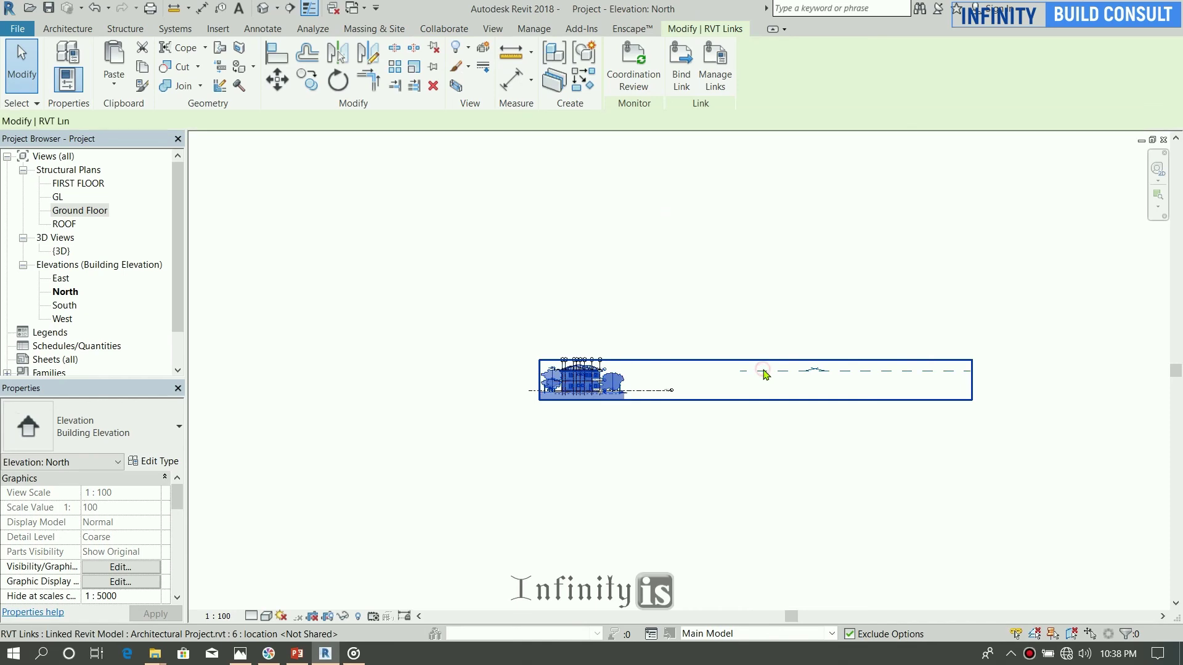
double_click(89, 211)
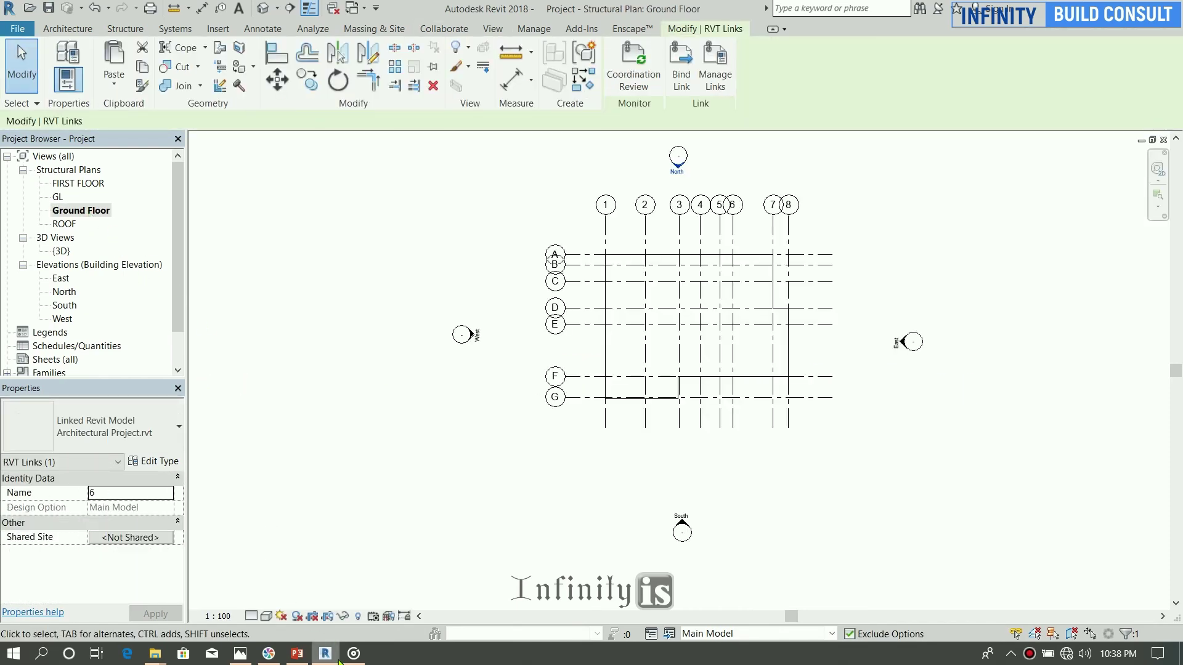
Step: Minimise Revit and bring the PowerPoint lesson slide to the front
left_click(331, 658)
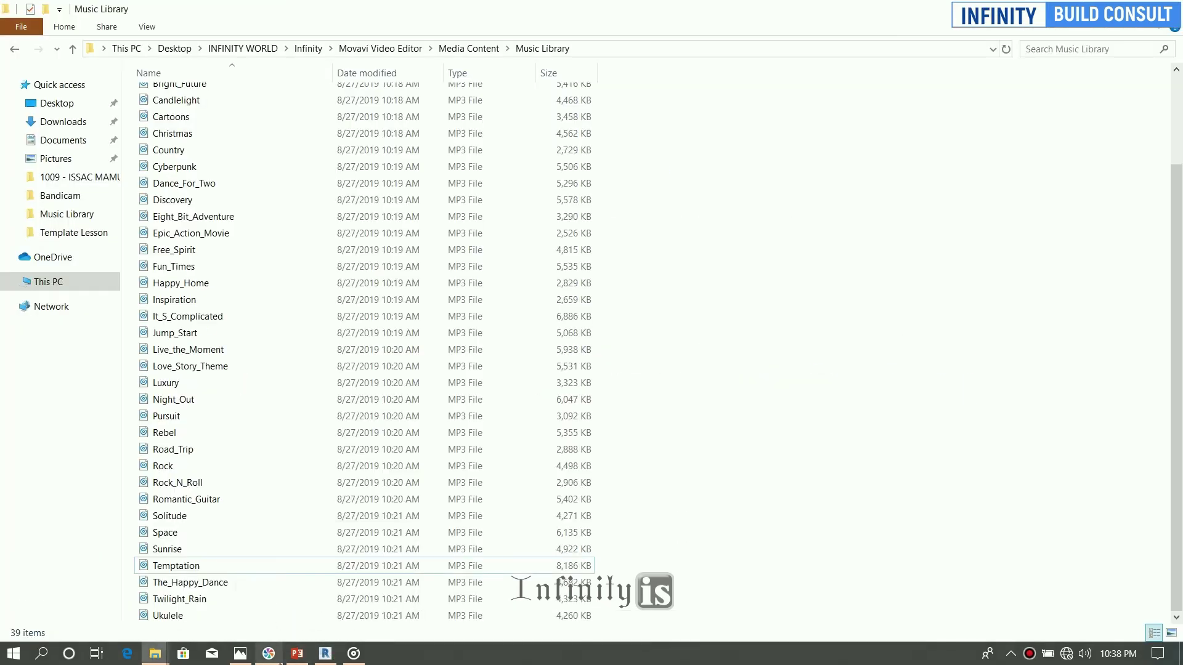
left_click(272, 659)
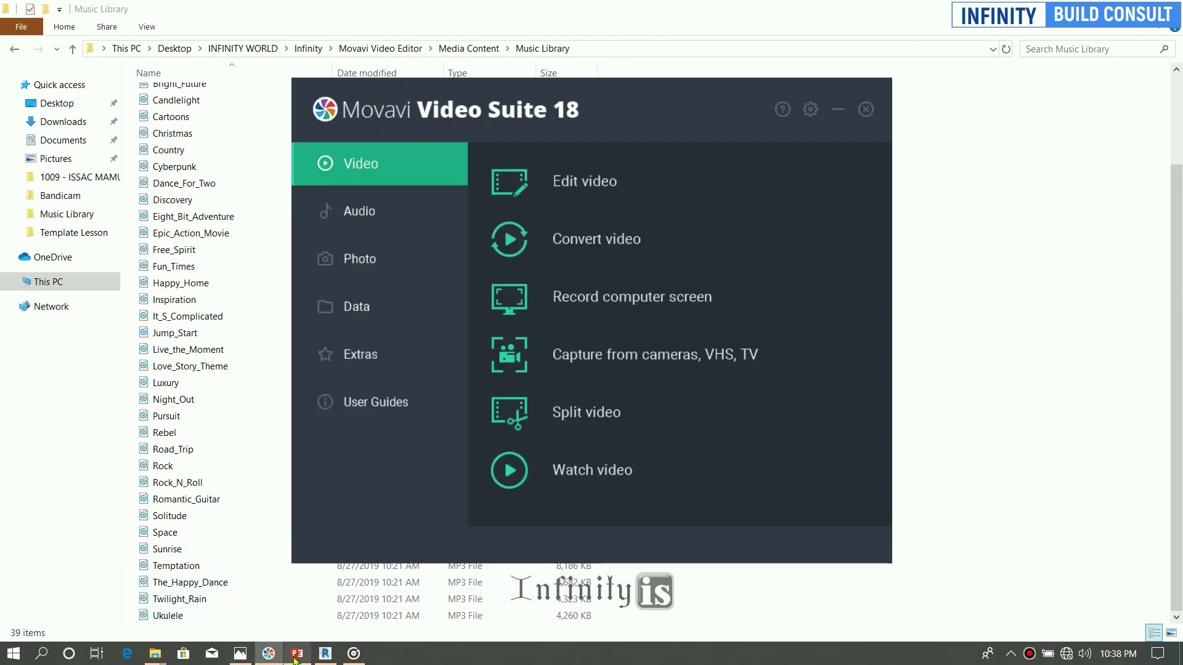
left_click(296, 655)
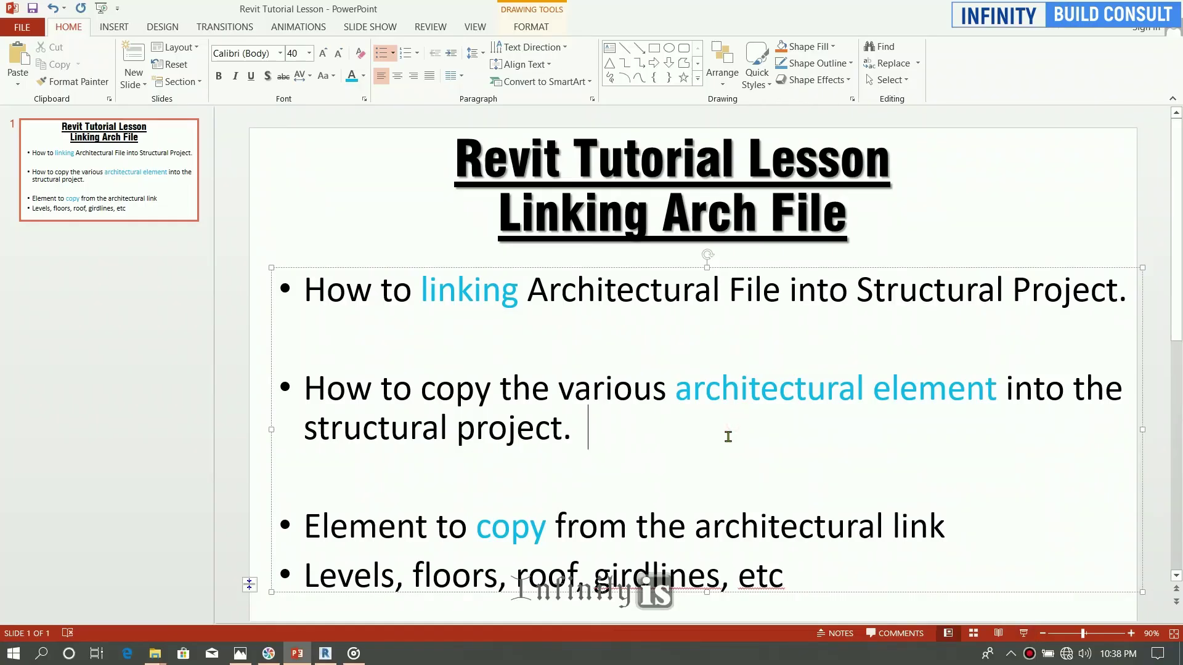
Step: Switch from the PowerPoint slide back to Revit's Ground Floor plan via the taskbar
left_click(325, 653)
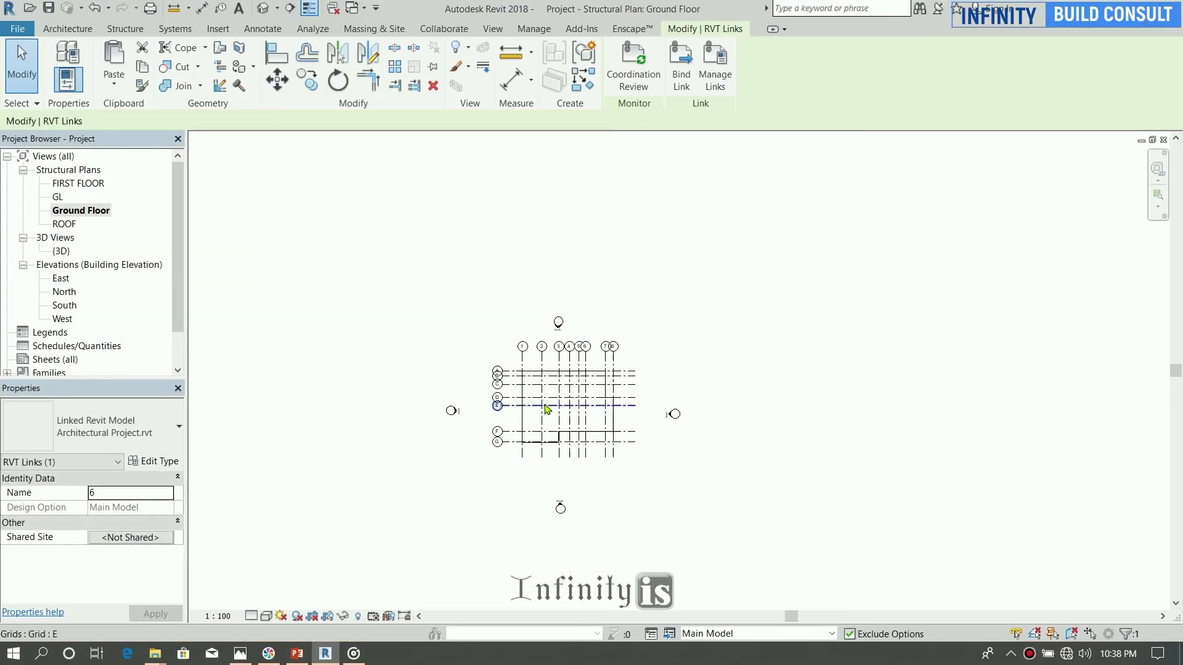
scroll(546, 408, "up", 5)
scroll(922, 193, "down", 1)
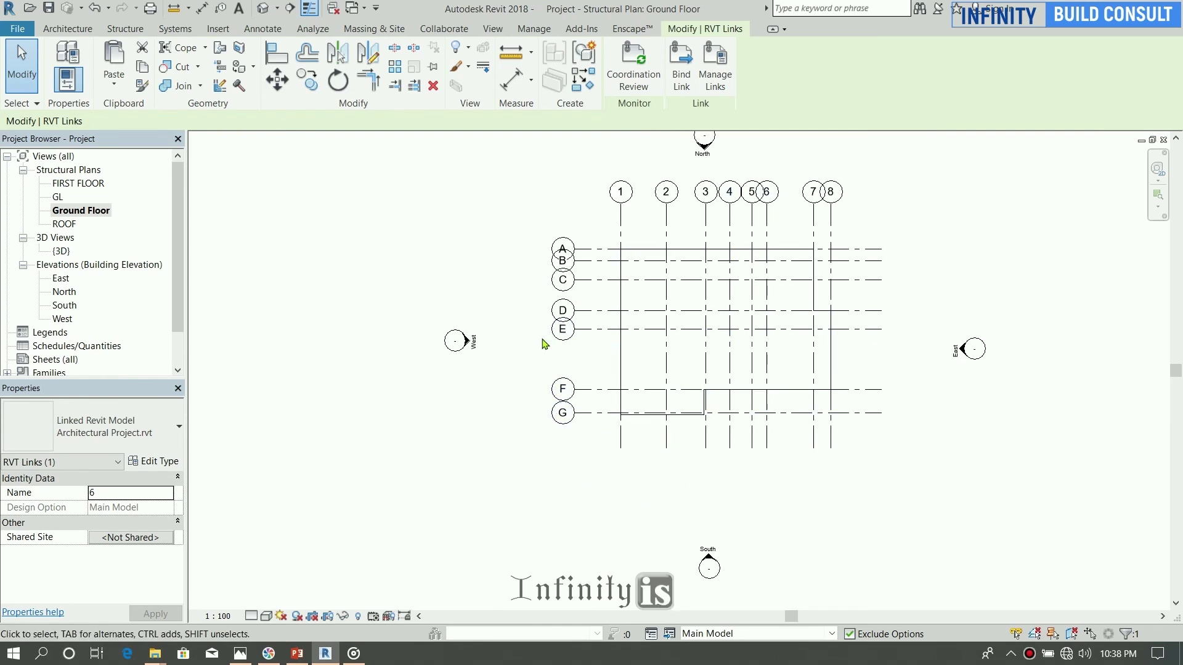
scroll(509, 388, "down", 3)
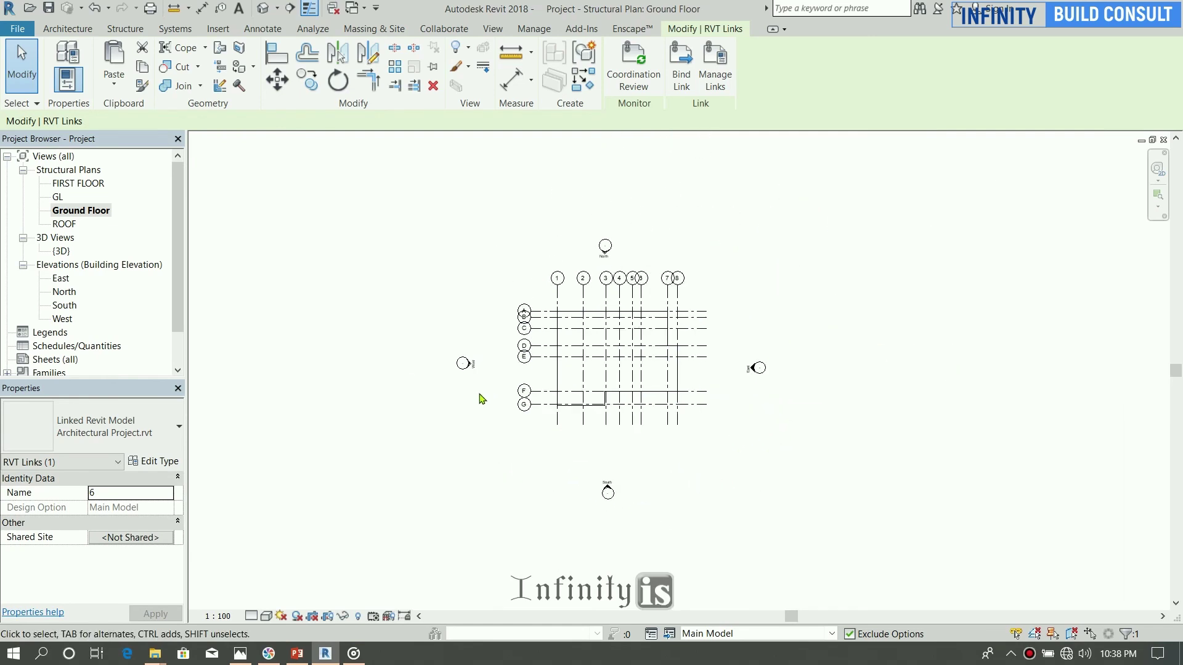
scroll(542, 373, "up", 3)
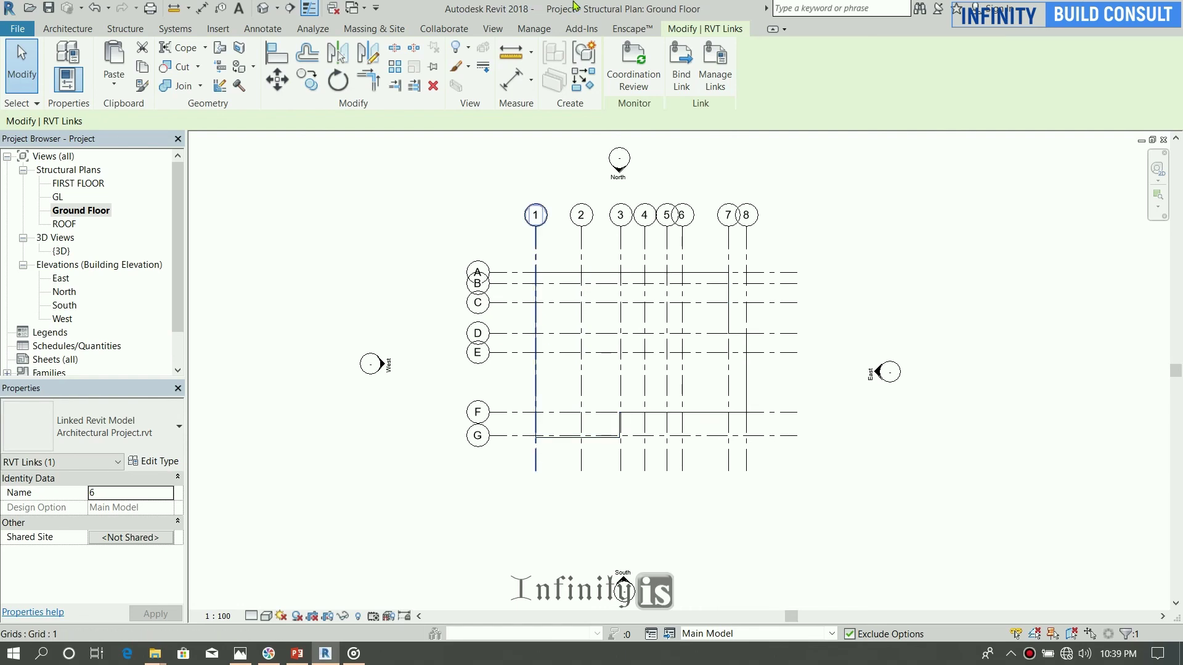
mouse_move(596, 7)
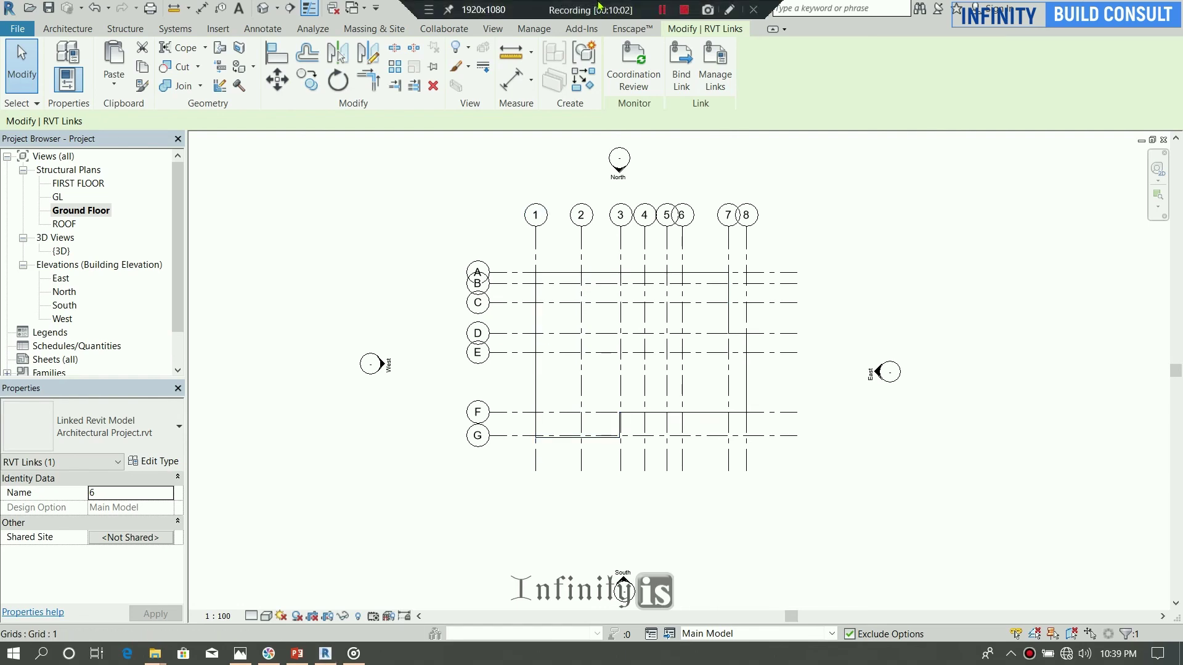